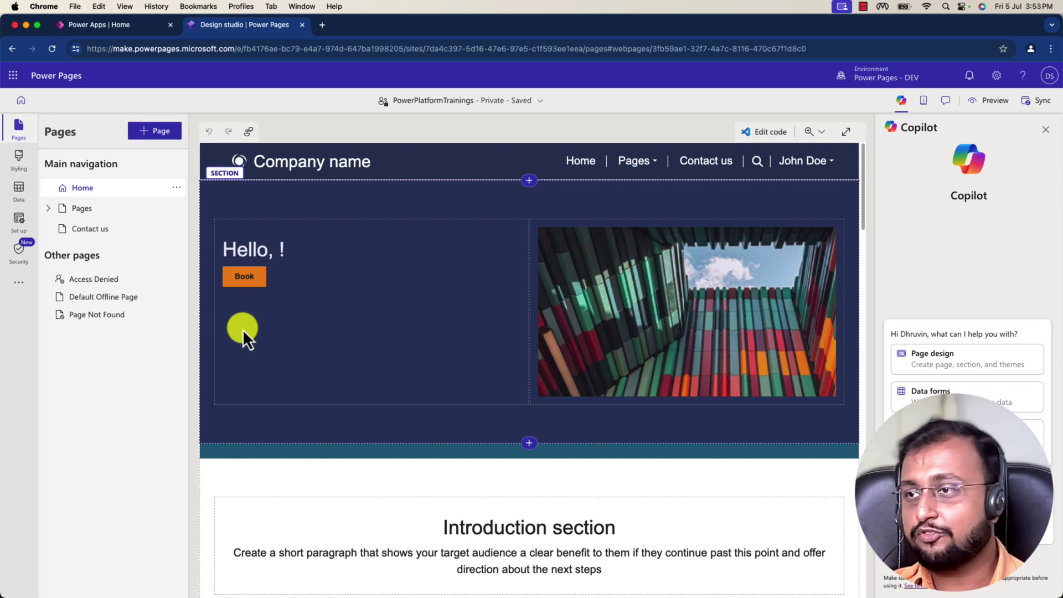
# Open the Power Fx formula of the greeting heading on the Home page and expand it to review the full expression
pyautogui.click(280, 251)
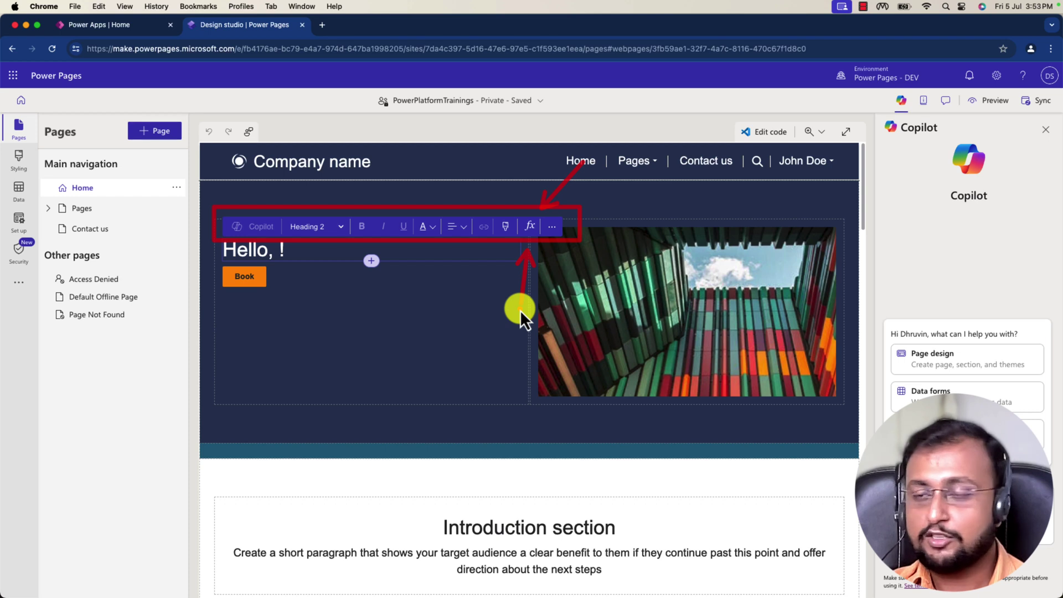
pyautogui.click(533, 229)
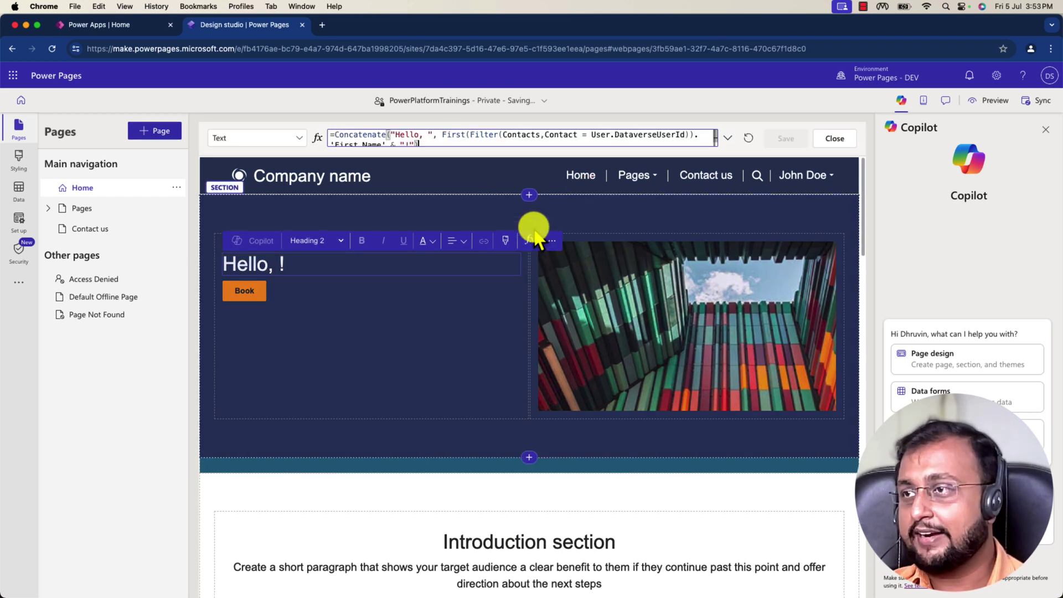
pyautogui.click(730, 139)
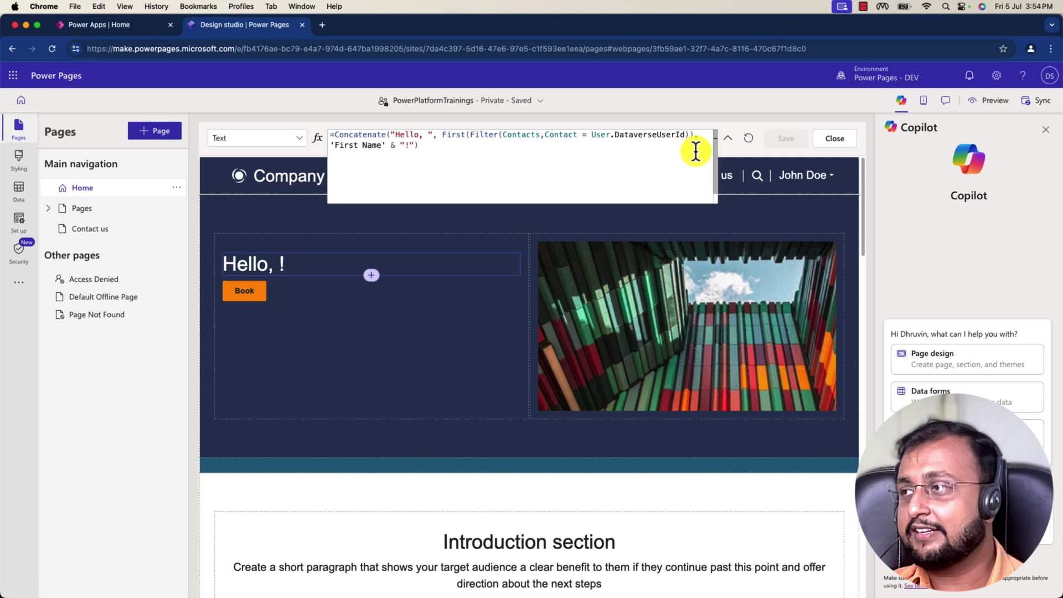
pyautogui.click(727, 138)
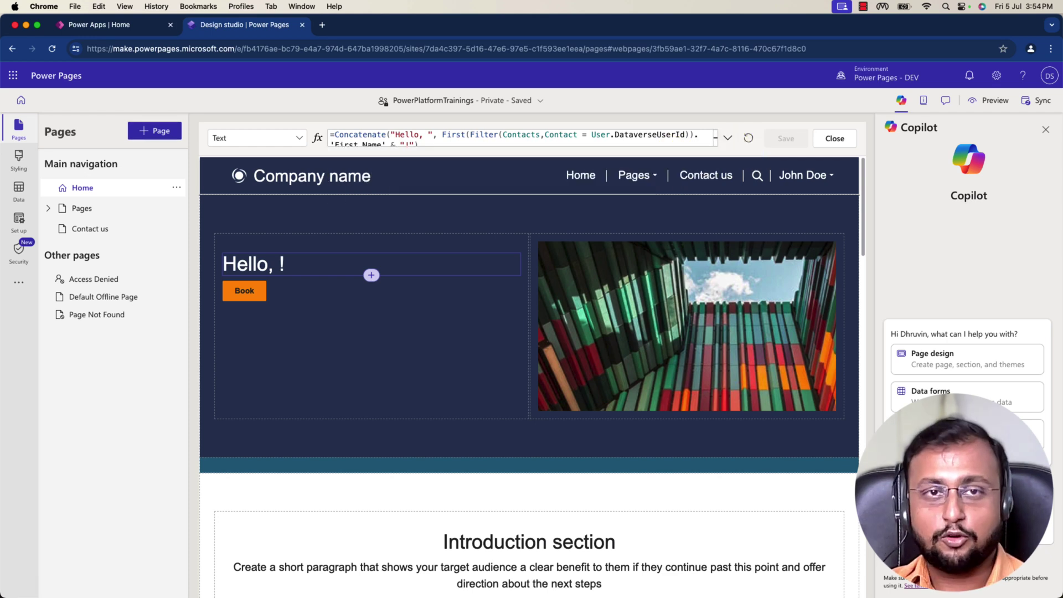
pyautogui.click(461, 258)
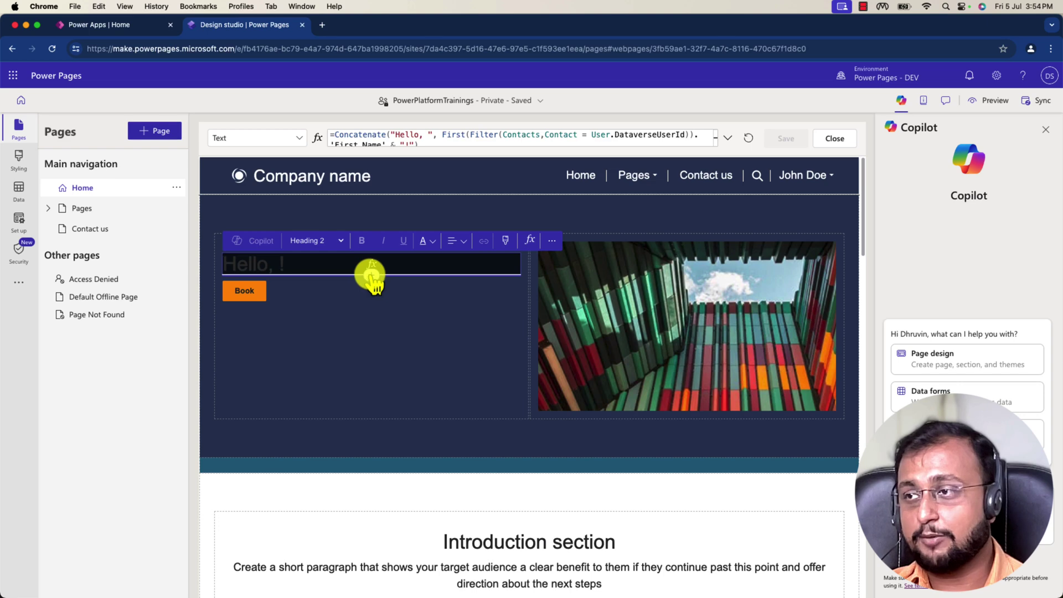
# View the Book button's Power Fx properties, switching from Button URL to Button text
pyautogui.click(251, 291)
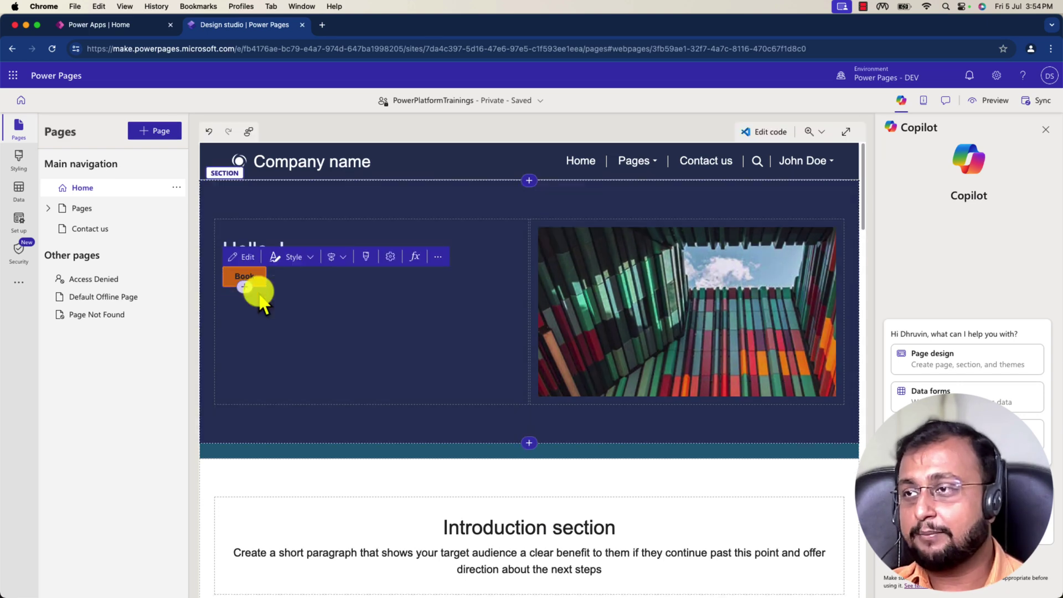
pyautogui.click(417, 259)
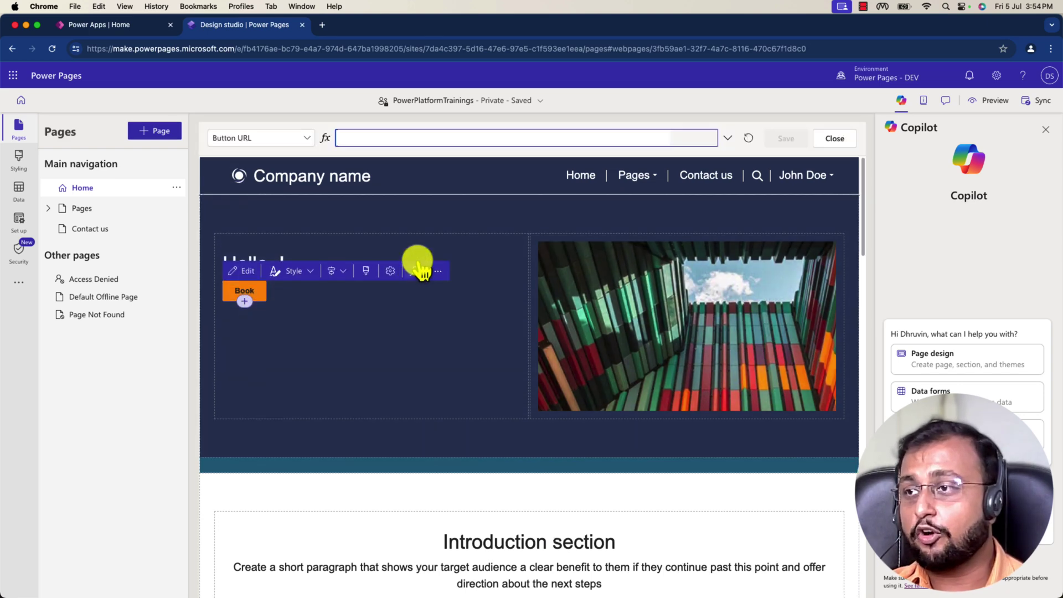
pyautogui.click(293, 138)
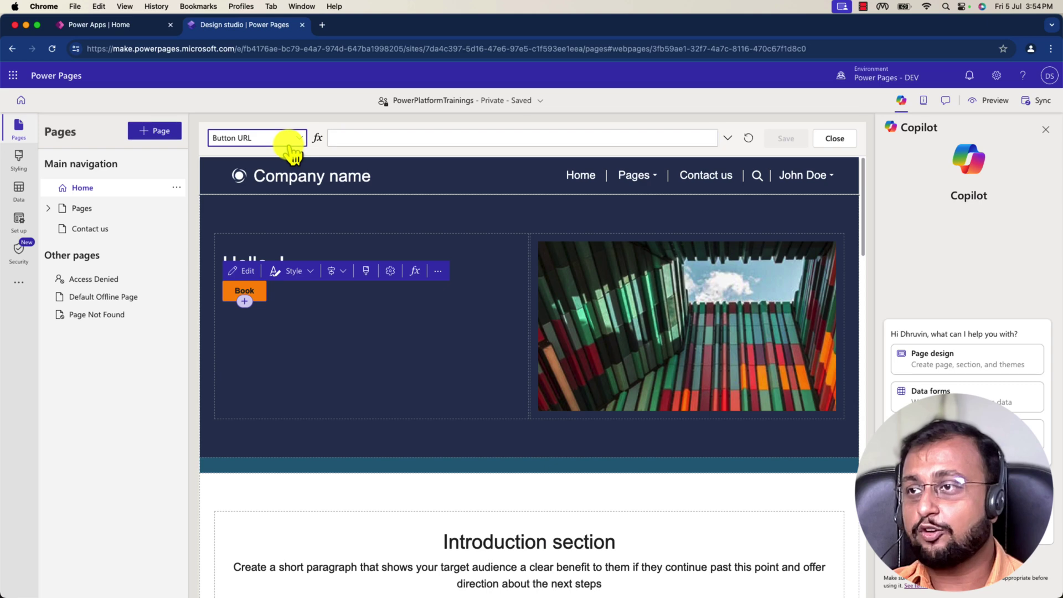
pyautogui.click(265, 178)
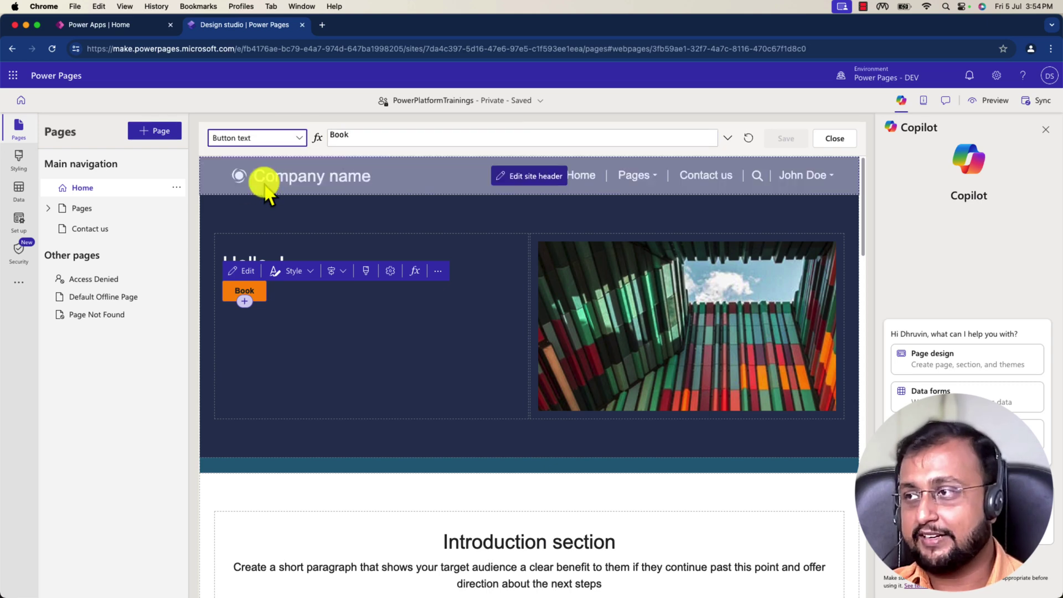
# View the hero image's Power Fx properties, switching from Image URL to Alt text
pyautogui.click(591, 311)
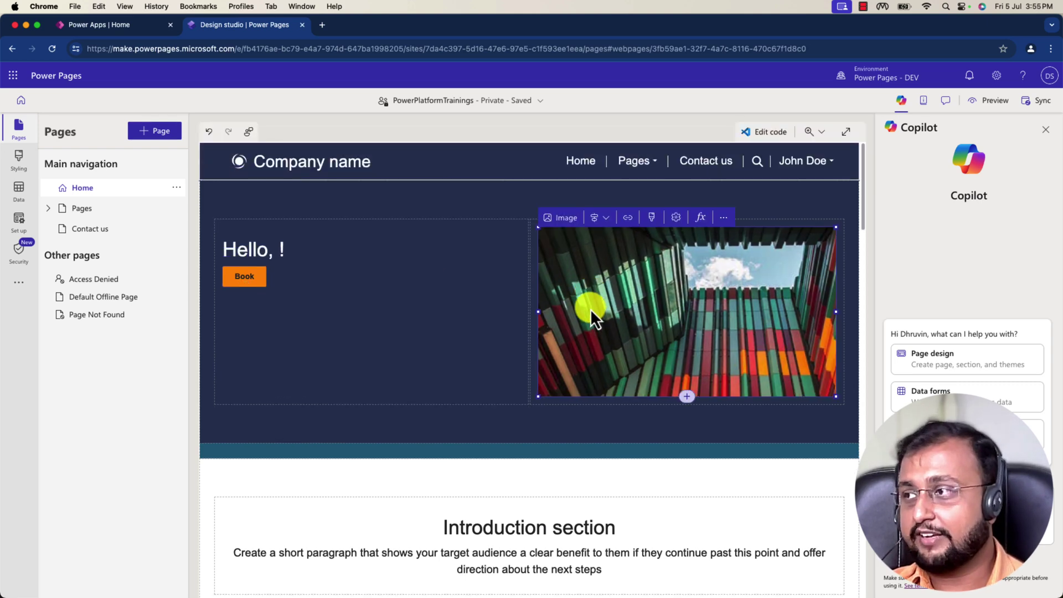
pyautogui.click(701, 218)
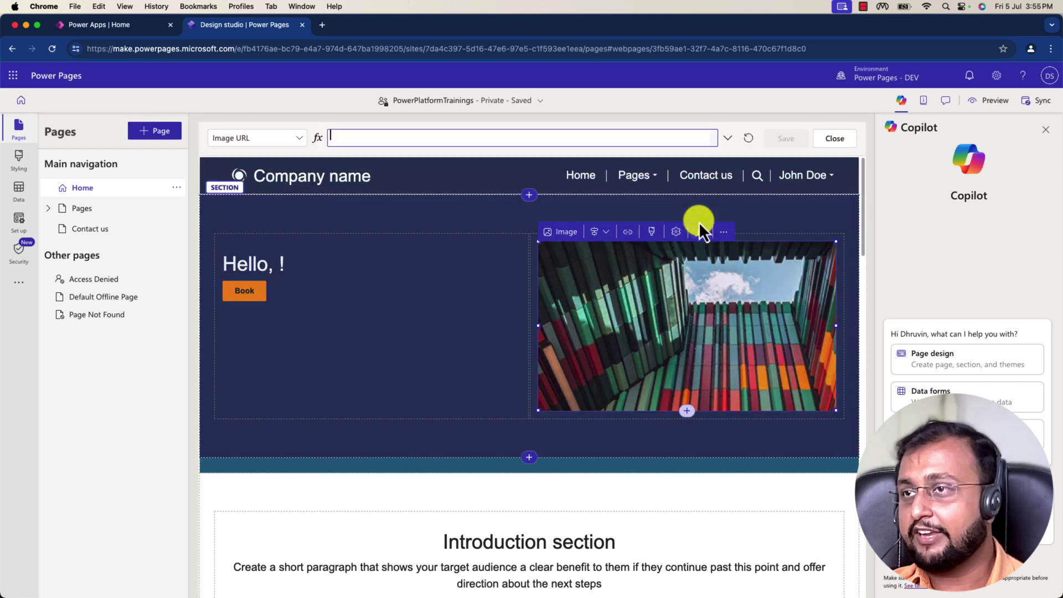
pyautogui.click(299, 138)
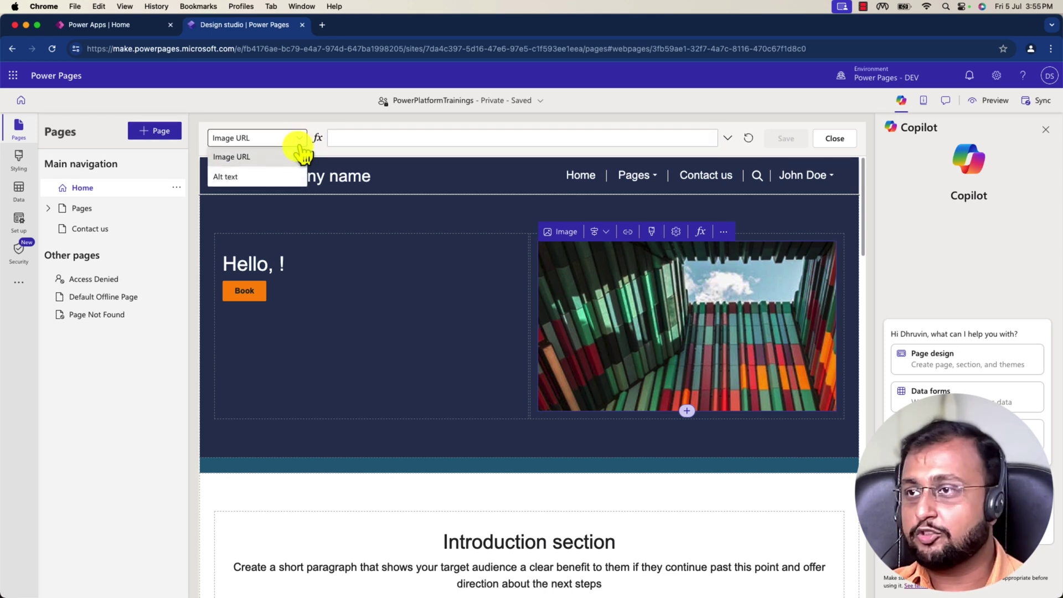
pyautogui.click(268, 173)
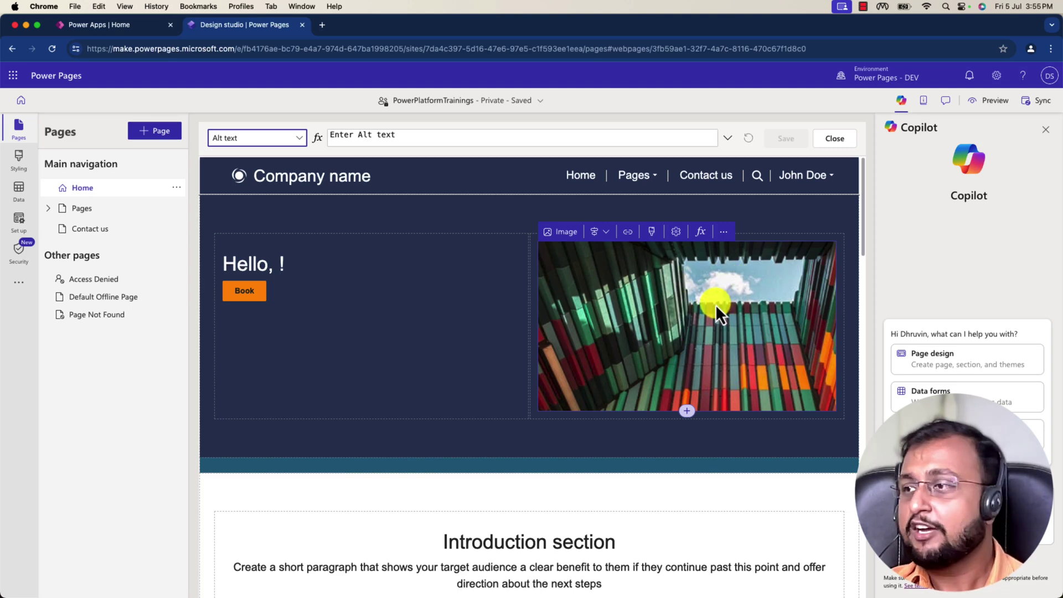
pyautogui.scroll(-5, 716, 304)
pyautogui.scroll(5, 716, 304)
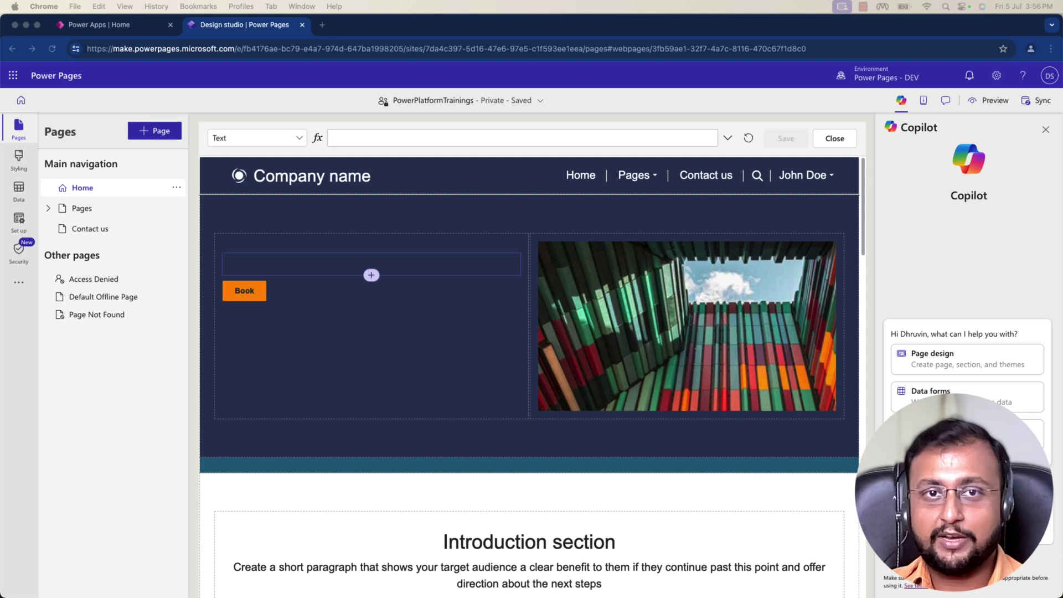
# Enter the Power Fx formula =User.FullName as the text of the empty heading above the Book button
pyautogui.click(280, 258)
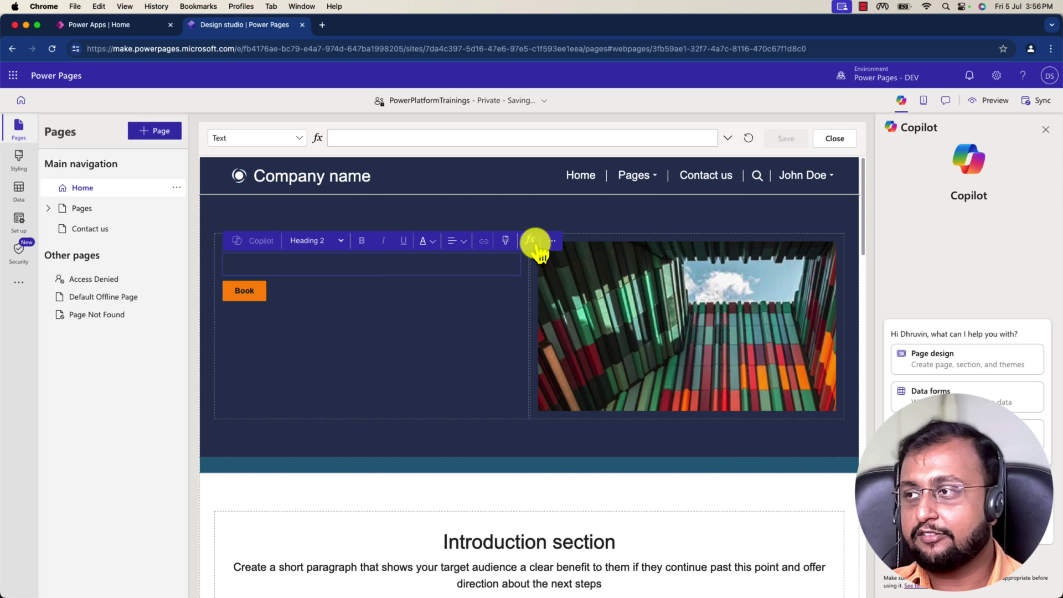
pyautogui.click(362, 136)
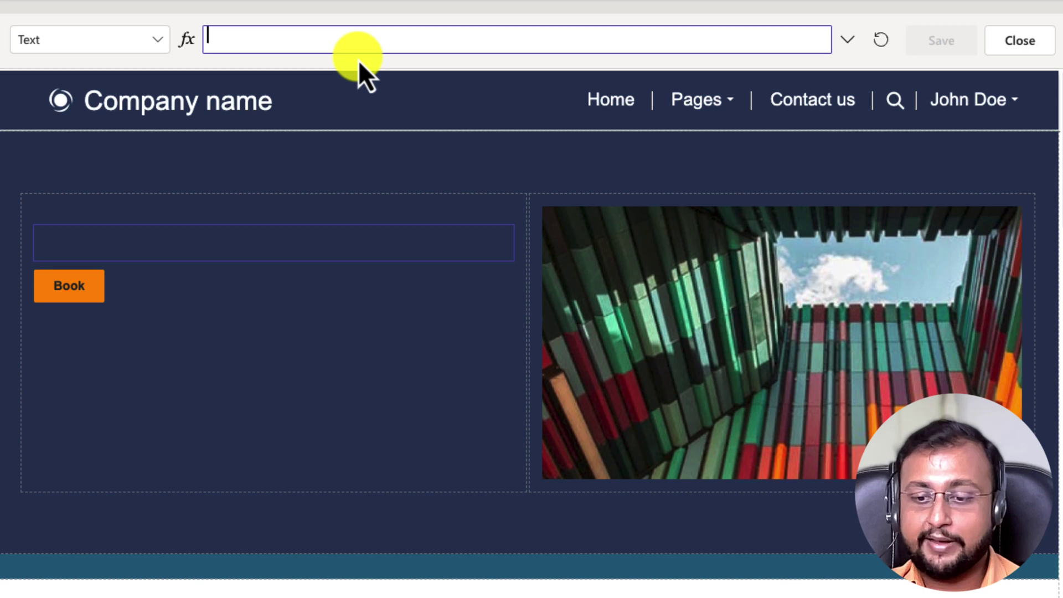
pyautogui.write('=')
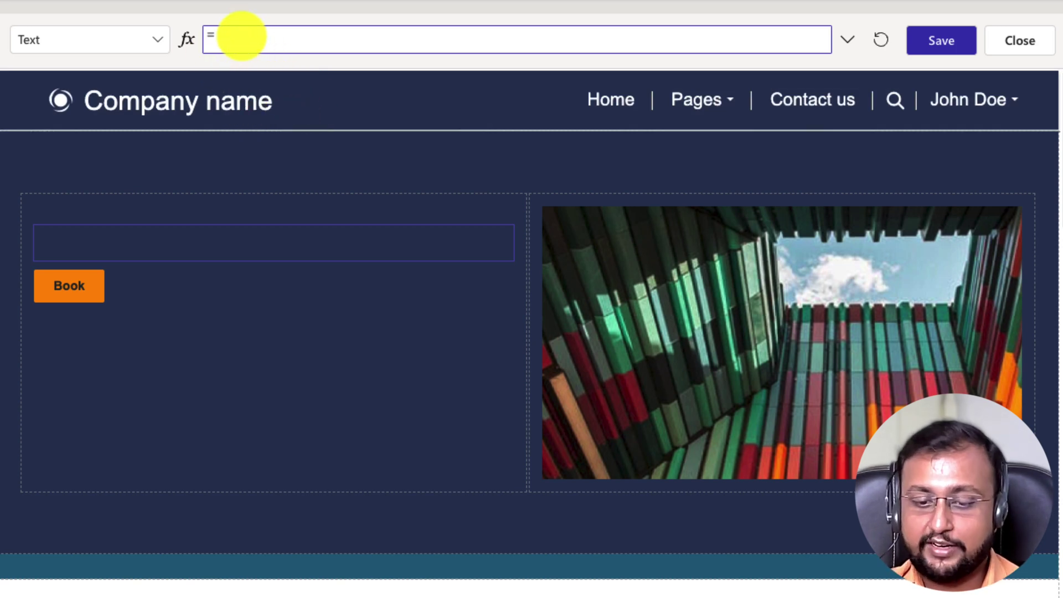
pyautogui.write('U')
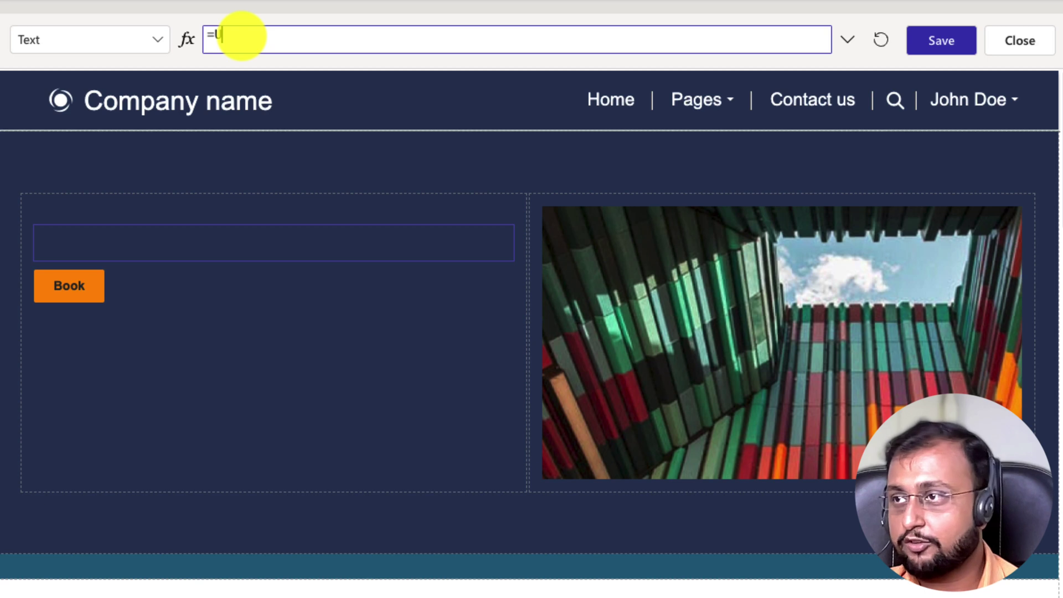
pyautogui.write('s')
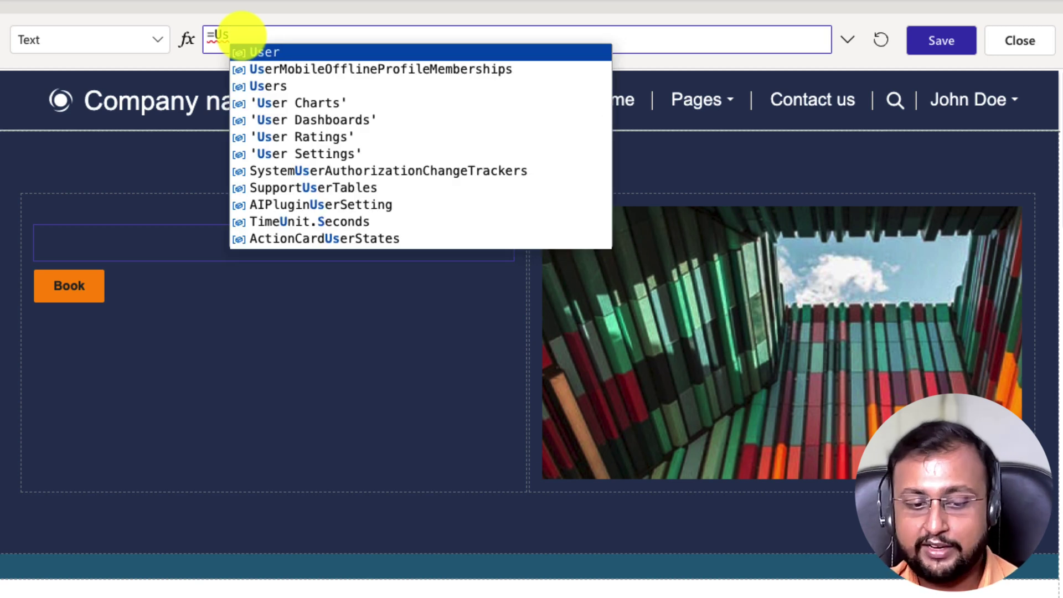
pyautogui.moveTo(457, 40)
pyautogui.mouseDown()
pyautogui.moveTo(504, 70)
pyautogui.moveTo(529, 226)
pyautogui.moveTo(504, 234)
pyautogui.mouseUp()
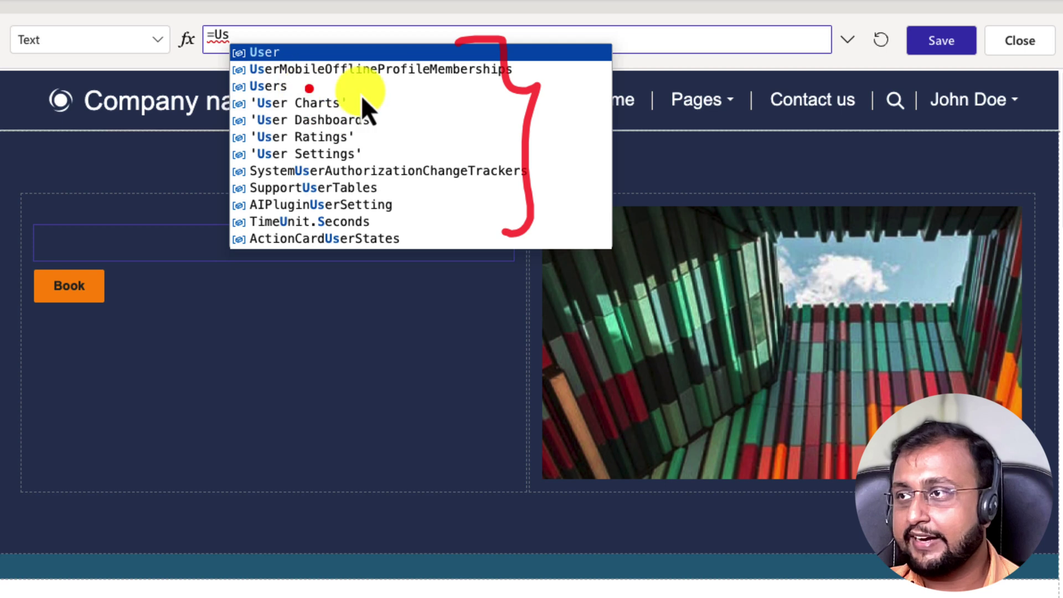
pyautogui.moveTo(185, 128); pyautogui.dragTo(223, 85)
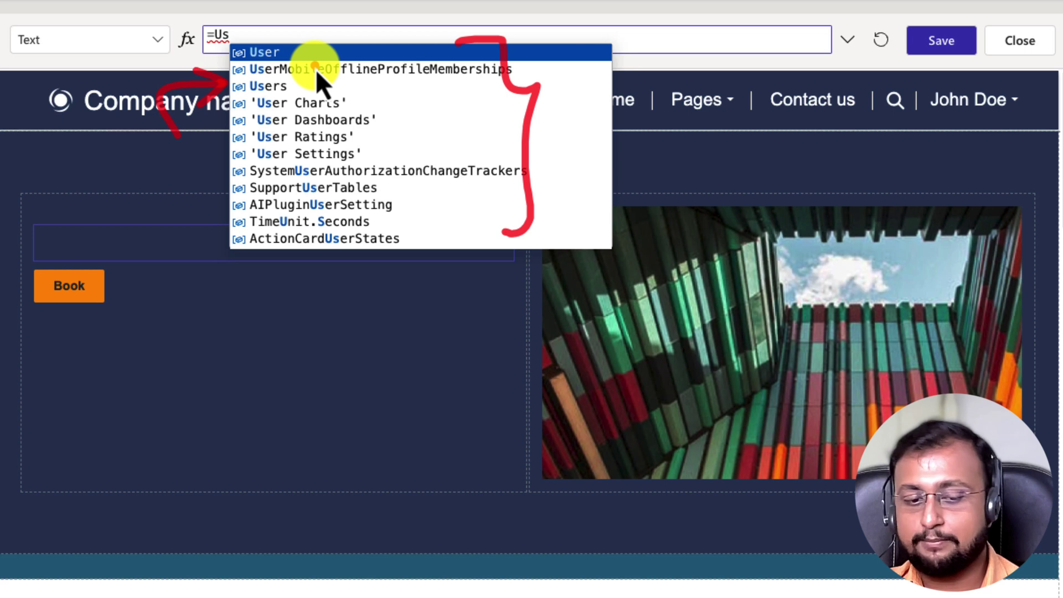
pyautogui.click(327, 56)
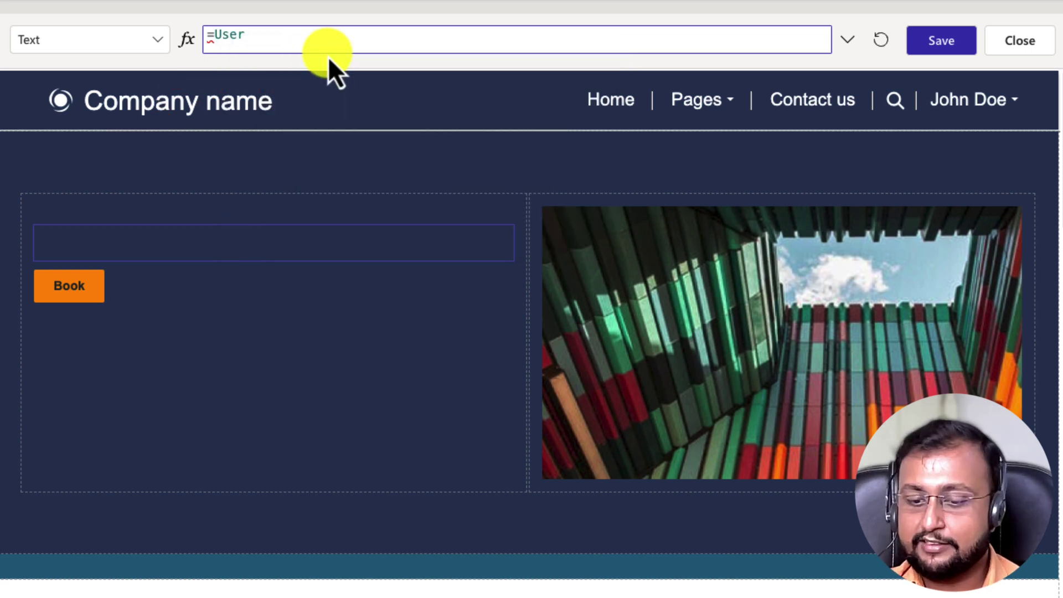
pyautogui.write('.')
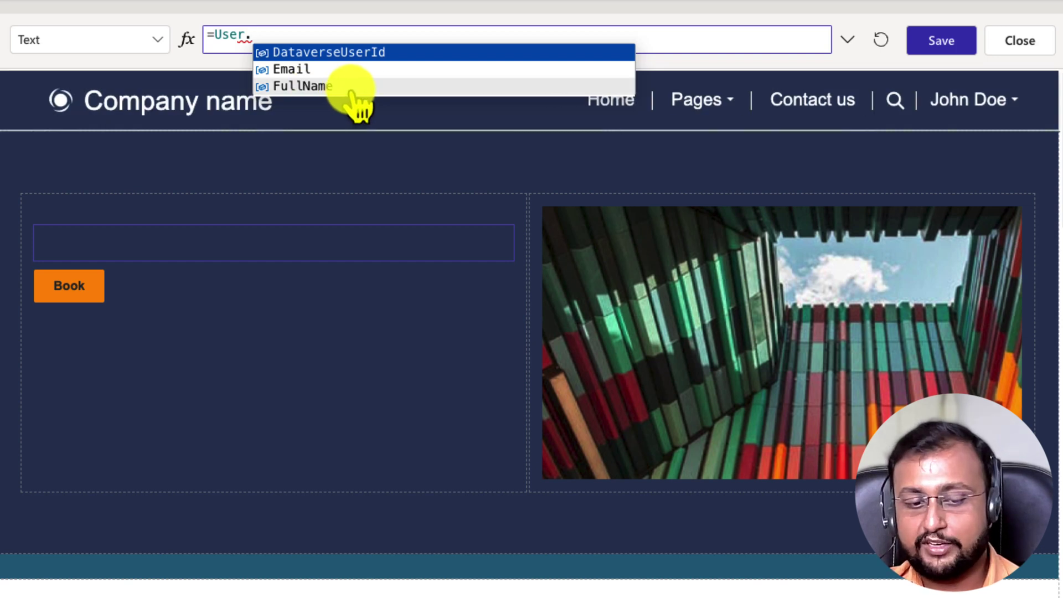
pyautogui.moveTo(453, 52); pyautogui.dragTo(542, 52)
pyautogui.moveTo(424, 71)
pyautogui.mouseDown()
pyautogui.moveTo(502, 72)
pyautogui.moveTo(474, 88)
pyautogui.moveTo(534, 101)
pyautogui.mouseUp()
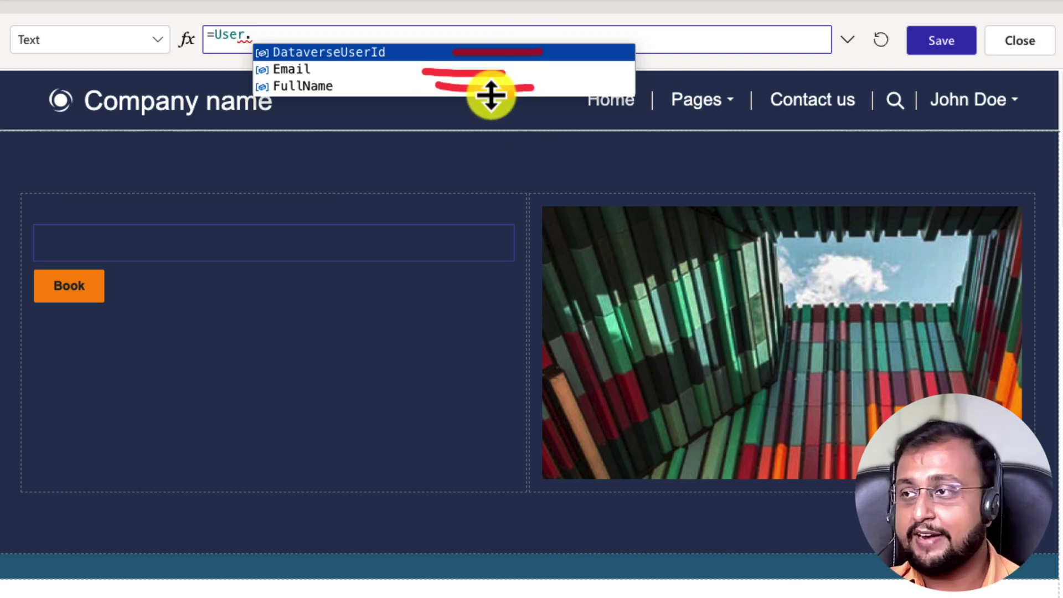
pyautogui.click(342, 90)
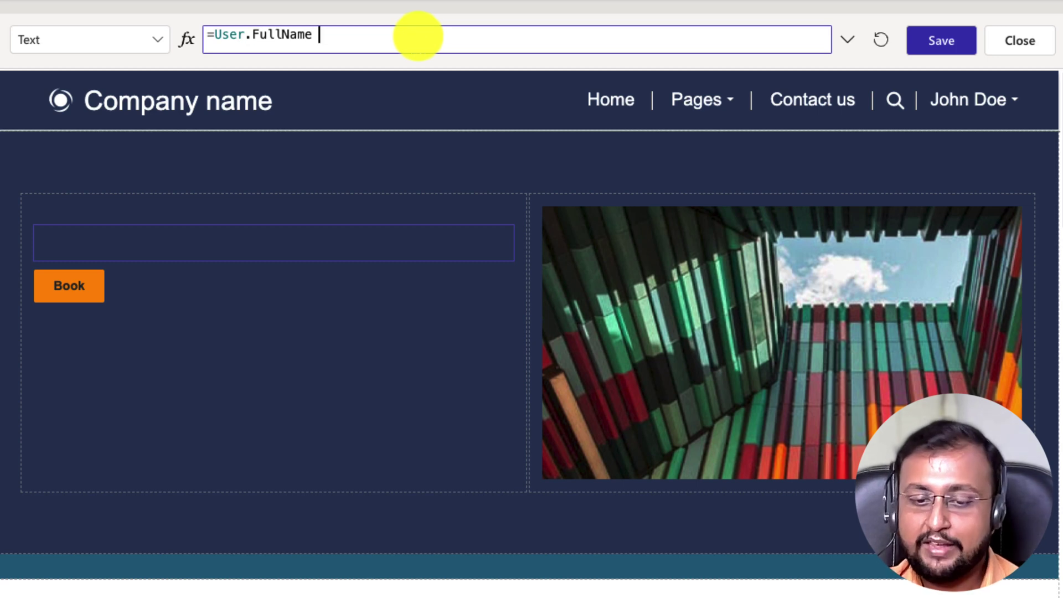
# Extend the heading's formula with &" "& User.Email so a space and the email follow the full name
pyautogui.write('&')
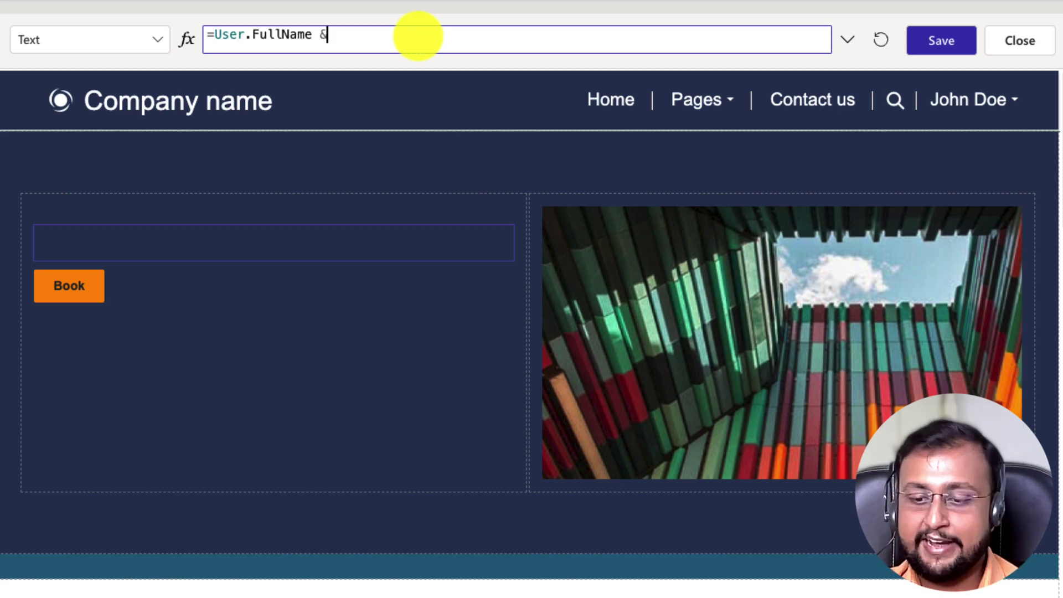
pyautogui.write('" "')
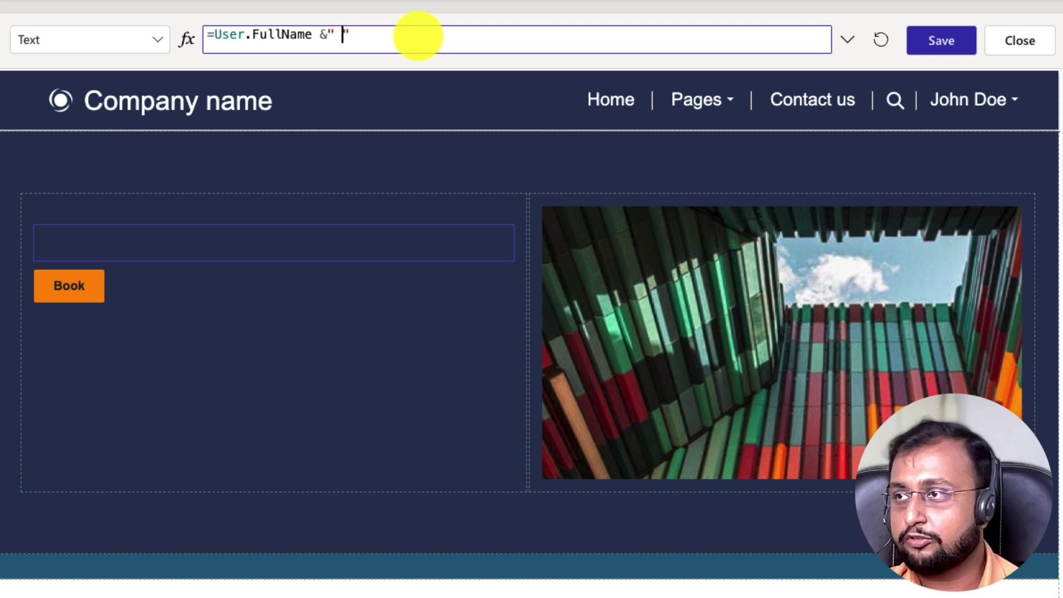
pyautogui.write('& U')
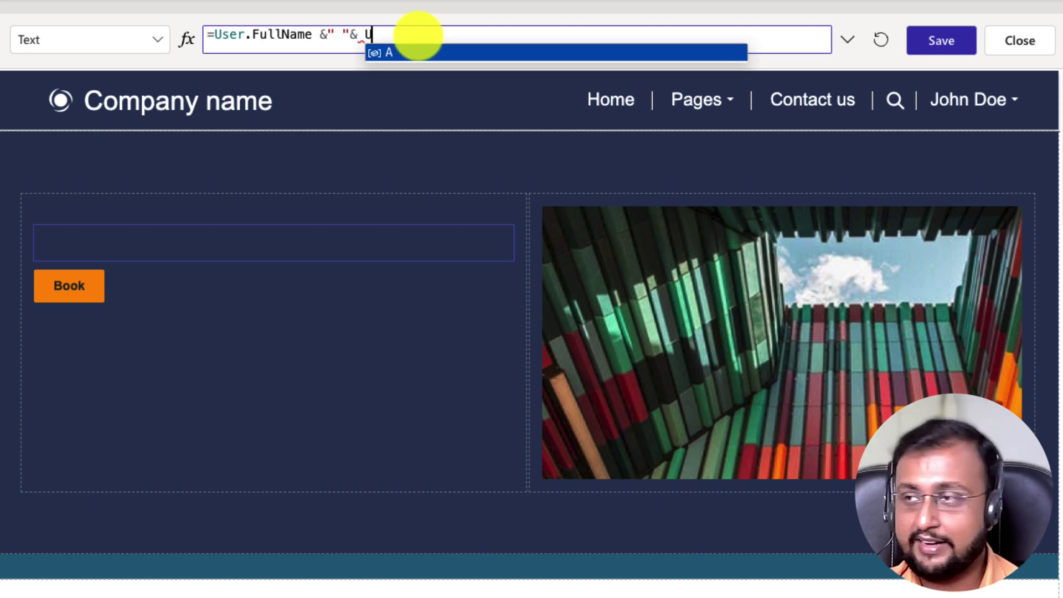
pyautogui.write('ser.')
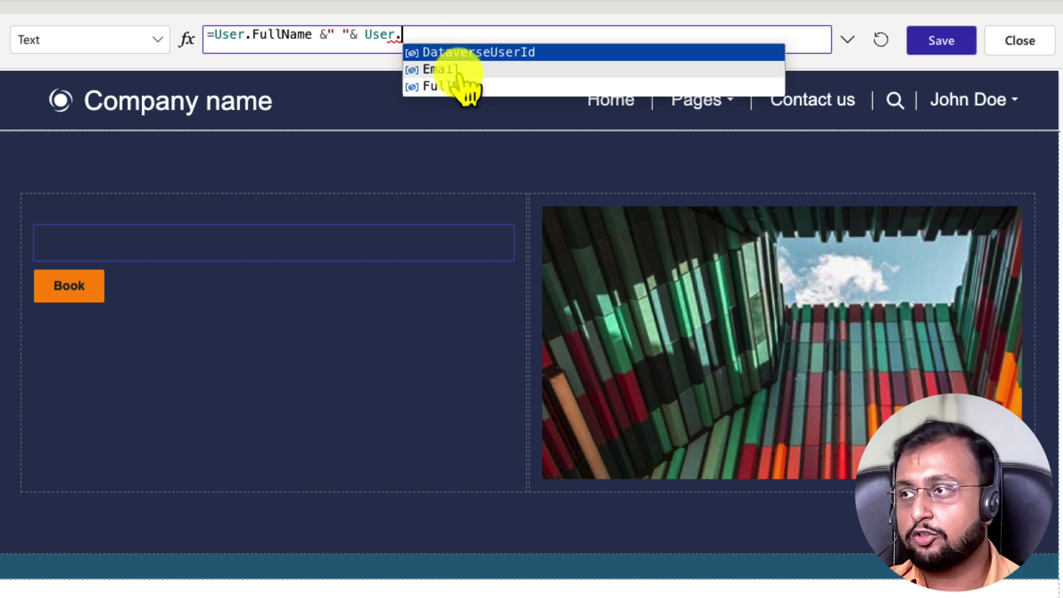
pyautogui.click(453, 78)
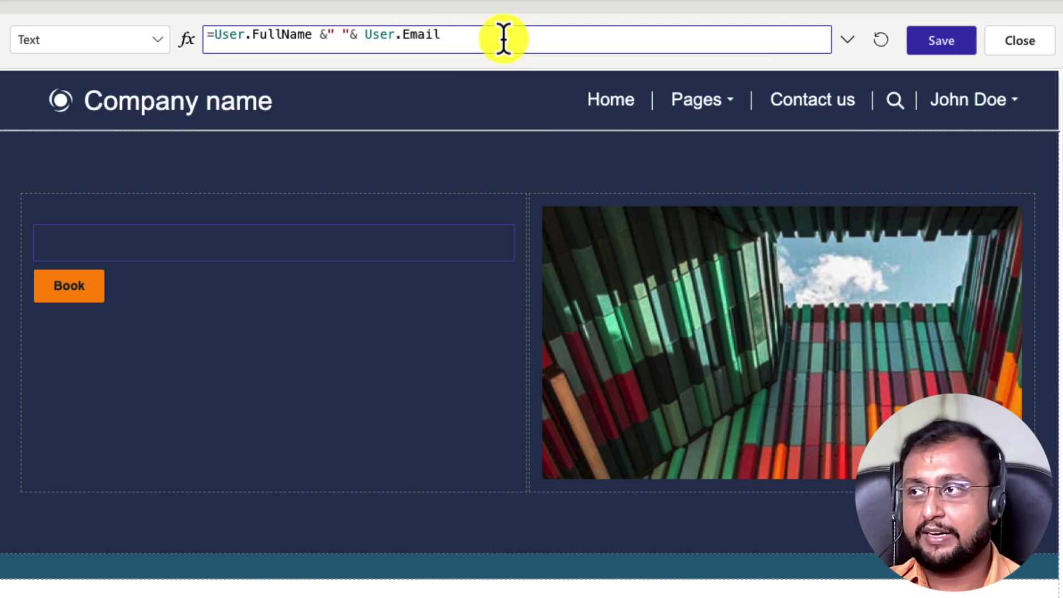
# Append &" "& User.DataverseUserId to the end of the heading's formula
pyautogui.write('&')
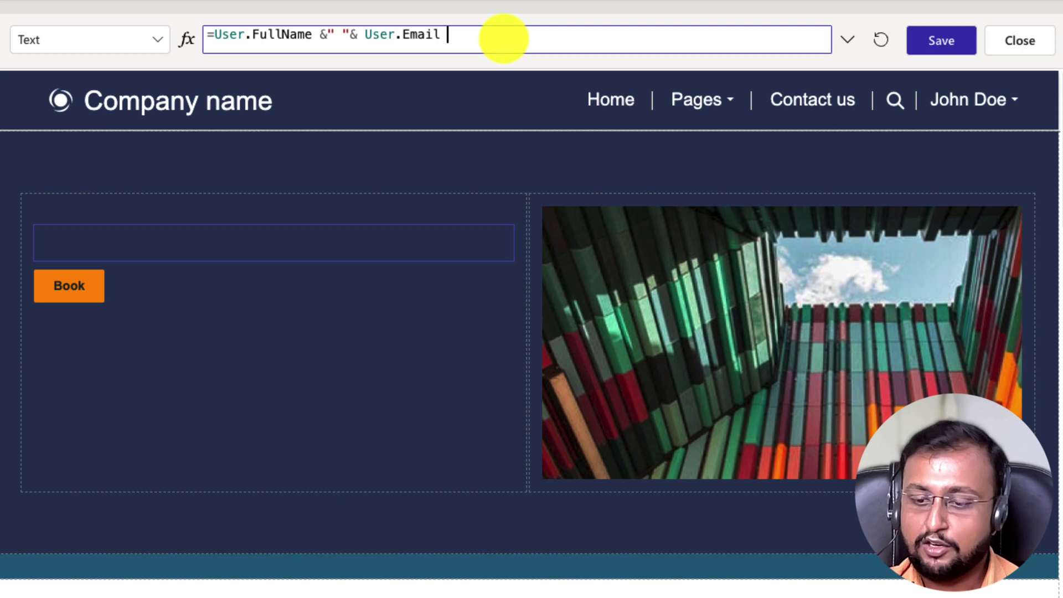
pyautogui.write('" "')
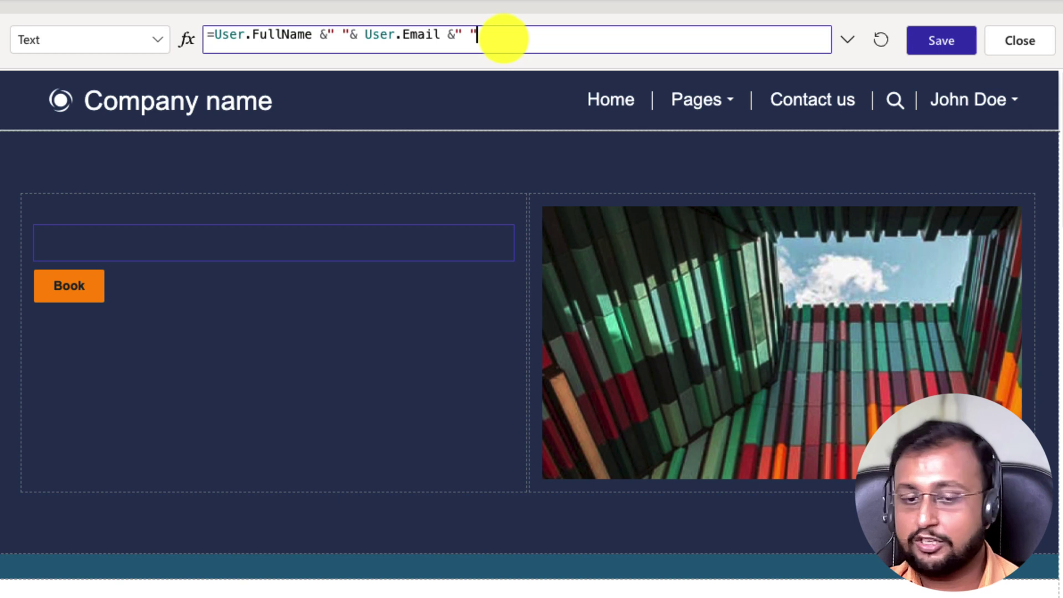
pyautogui.write('&')
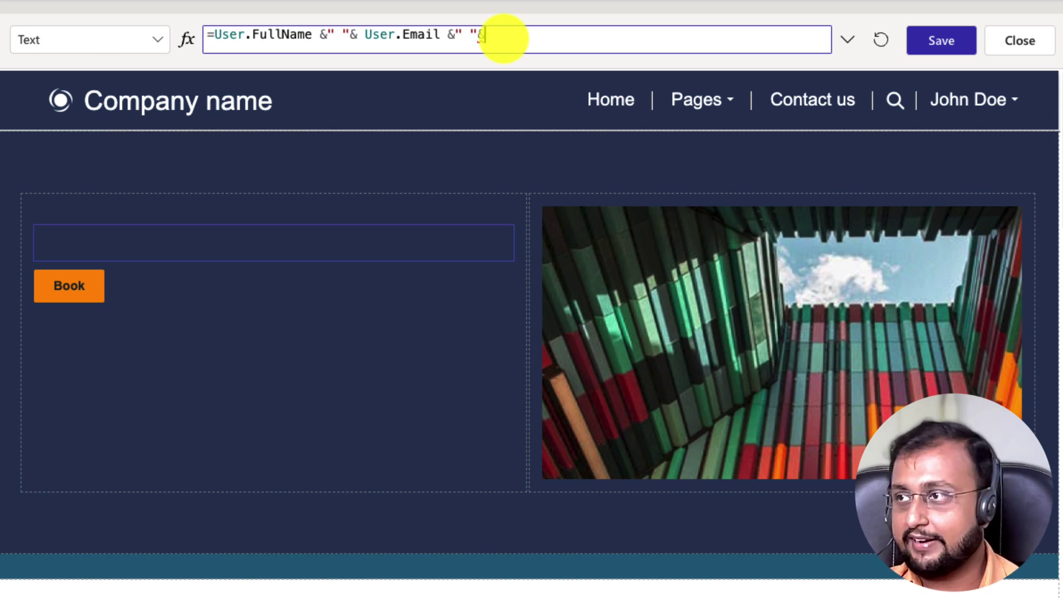
pyautogui.write(' User.')
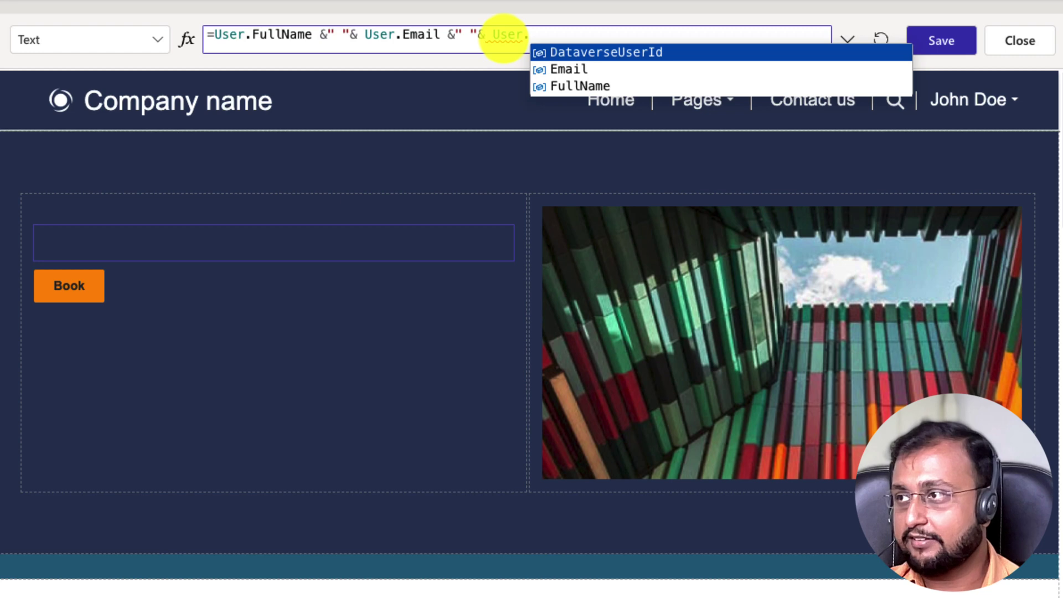
pyautogui.press('Tab')
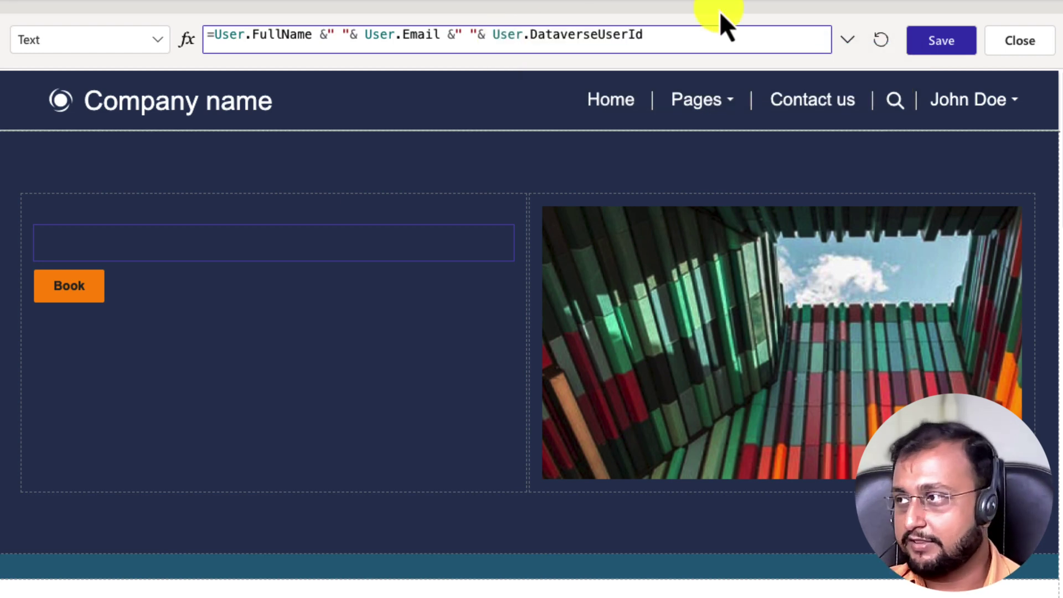
# Save the heading's Power Fx formula and preview the site in the browser
pyautogui.click(952, 44)
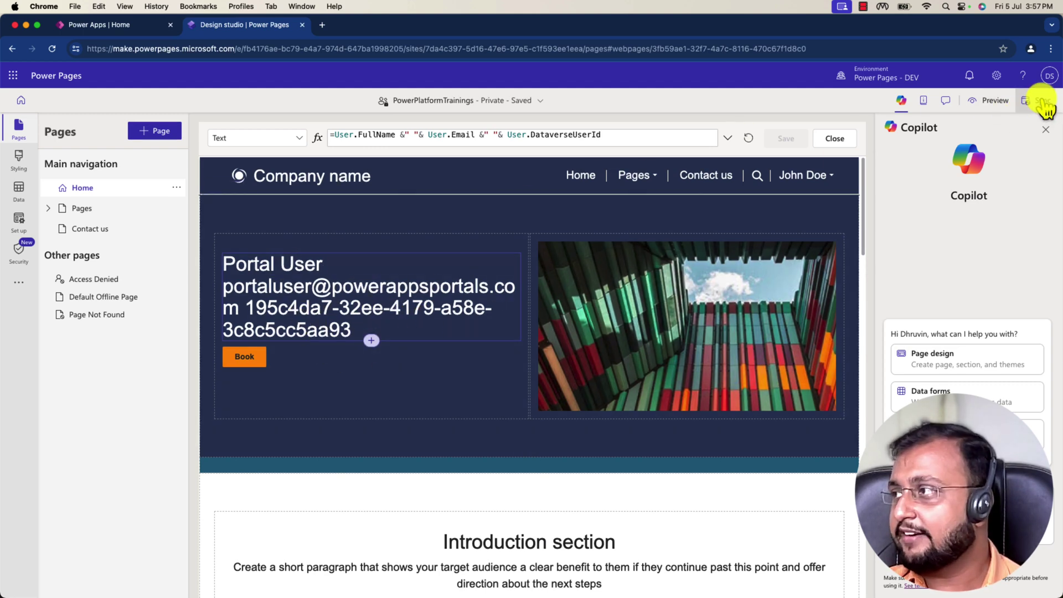
pyautogui.click(1010, 131)
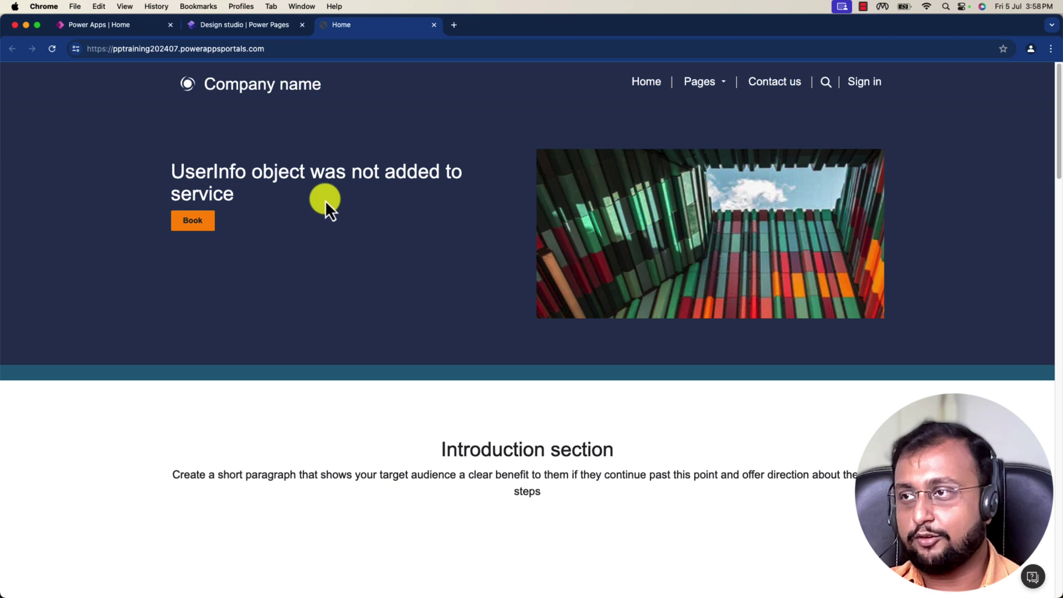
# Sign in to the previewed site with the Azure AD external account and check the heading and profile name
pyautogui.click(861, 86)
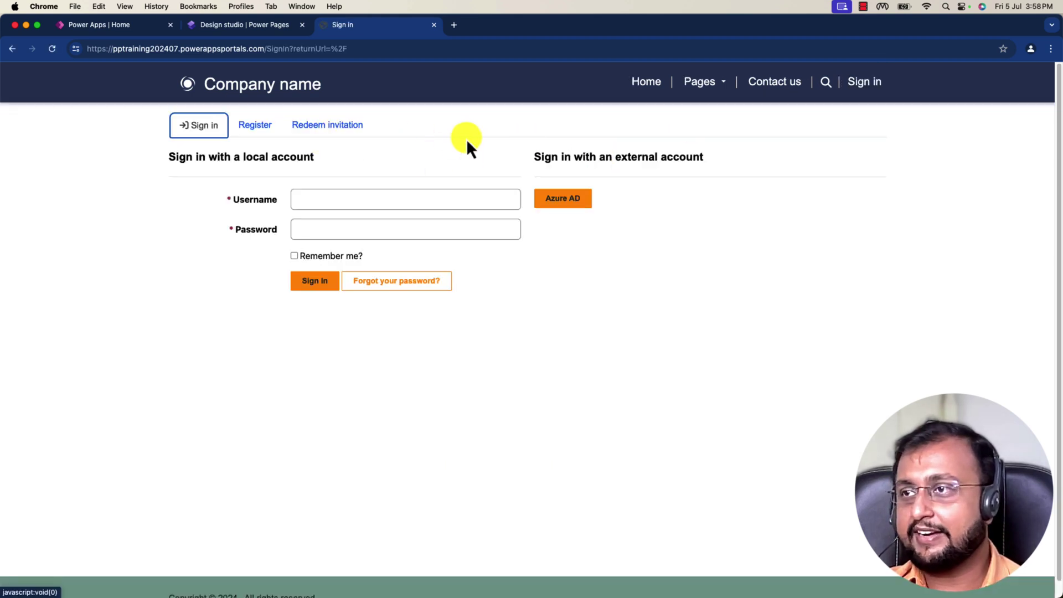
pyautogui.click(560, 204)
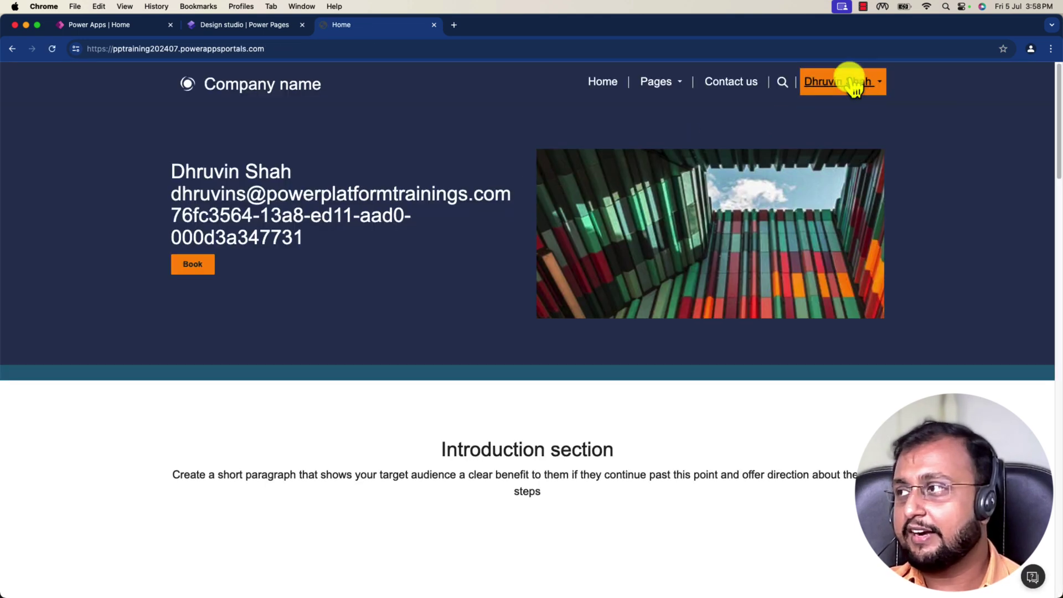
pyautogui.click(853, 83)
pyautogui.click(401, 170)
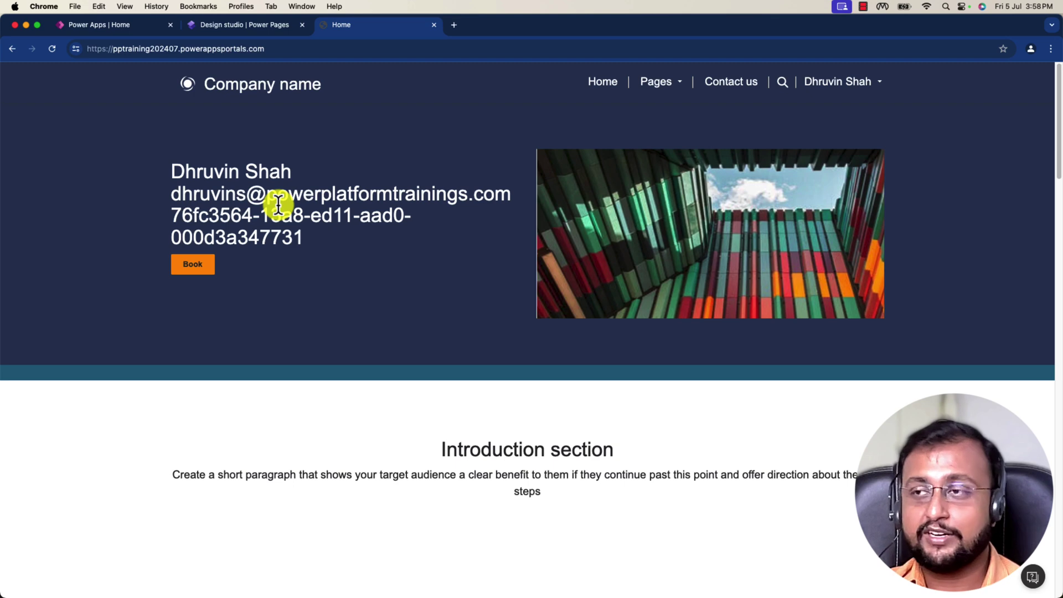
# Return to the Power Pages design studio and add a Text component between the user-details heading and the Book button
pyautogui.click(234, 29)
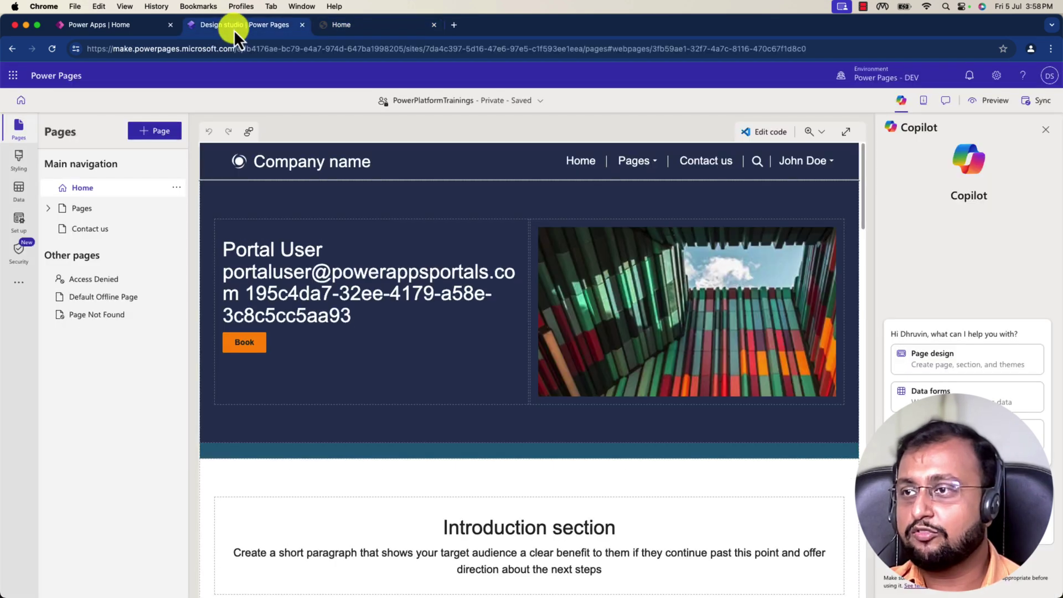
pyautogui.click(382, 326)
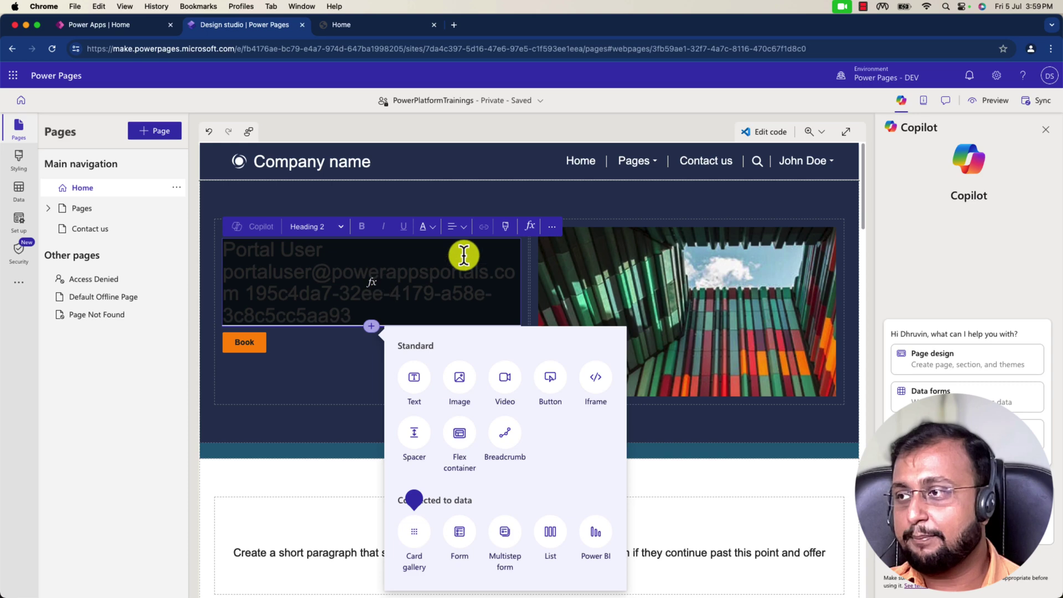
pyautogui.click(531, 227)
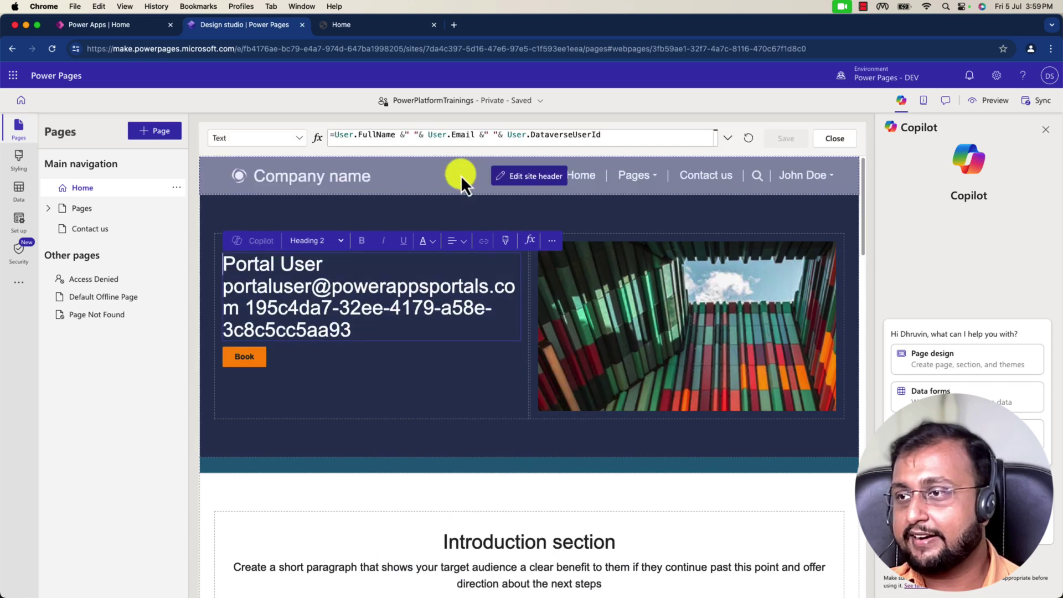
pyautogui.click(375, 340)
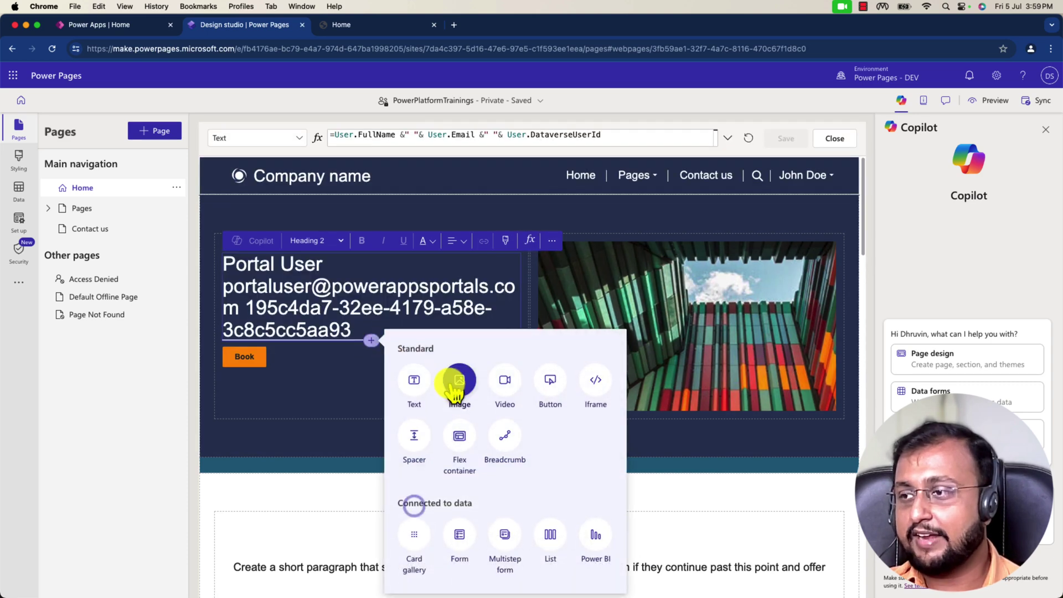
pyautogui.click(411, 382)
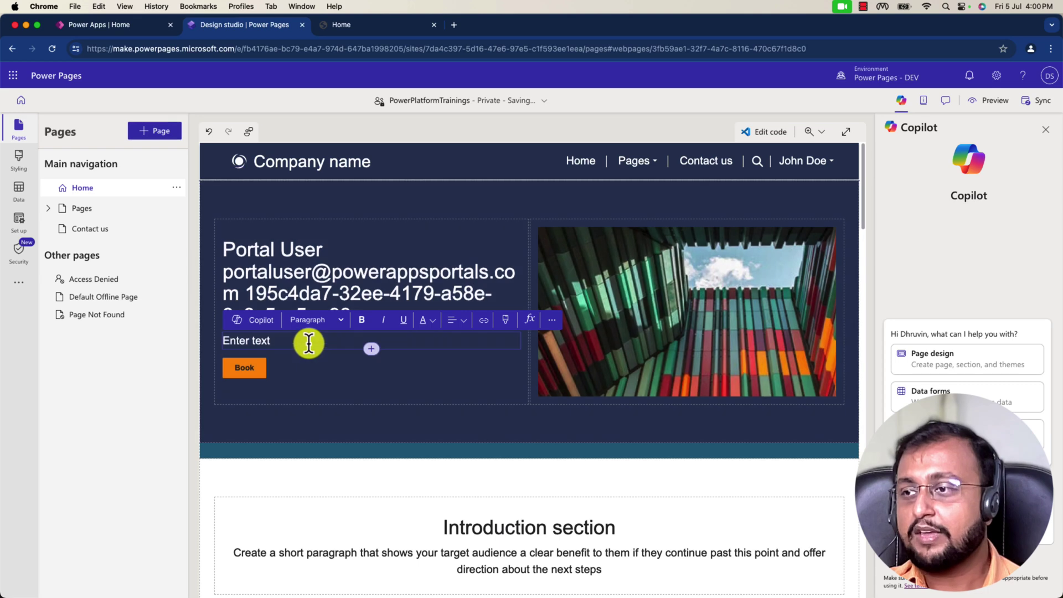
# Open the new paragraph's Text property for Power Fx editing and select its placeholder text
pyautogui.moveTo(308, 344); pyautogui.dragTo(195, 345)
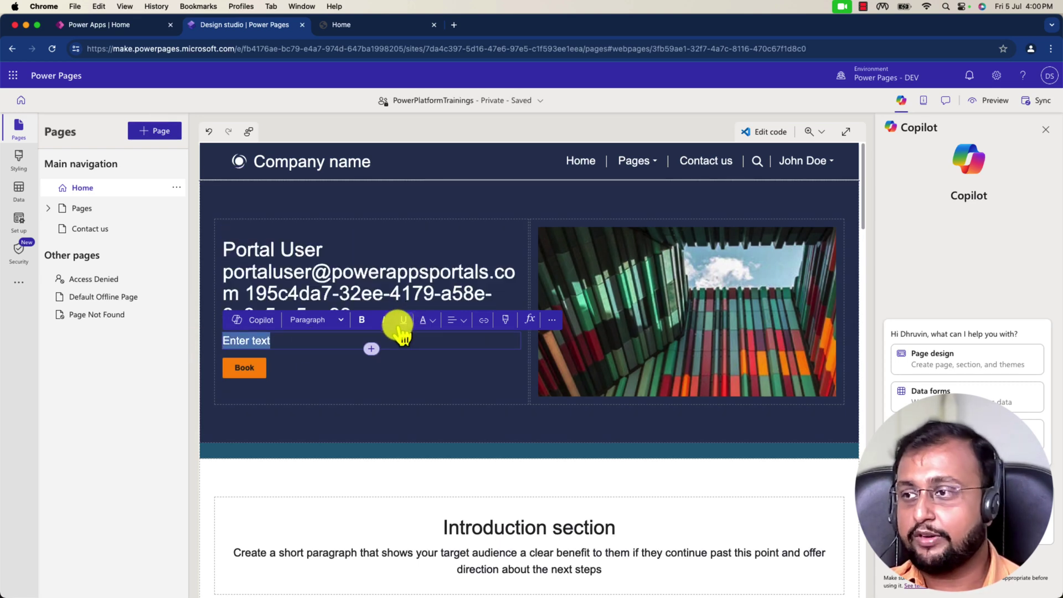
pyautogui.click(530, 320)
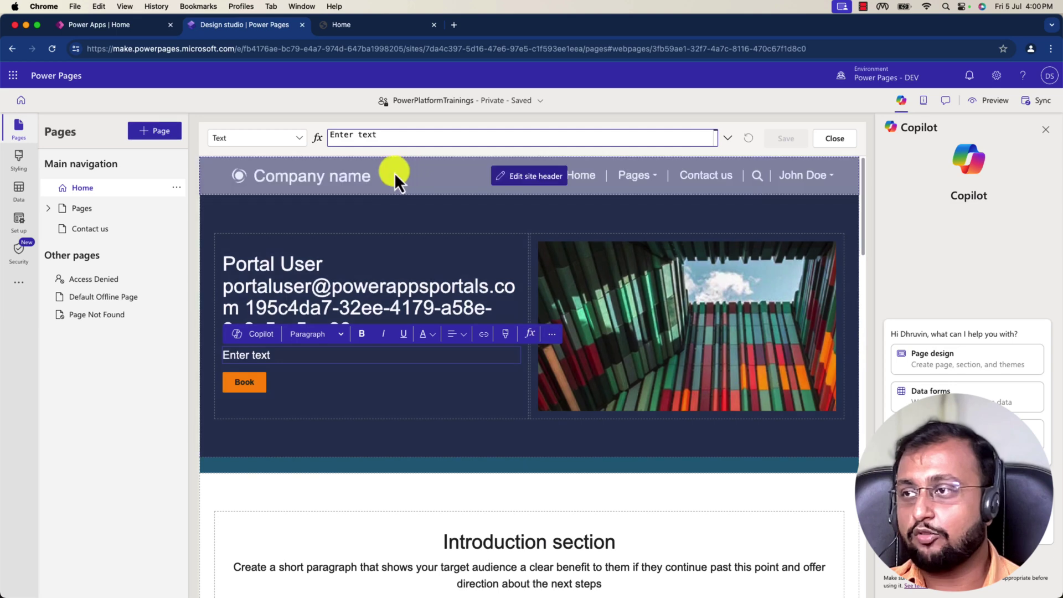
pyautogui.moveTo(409, 135); pyautogui.dragTo(273, 136)
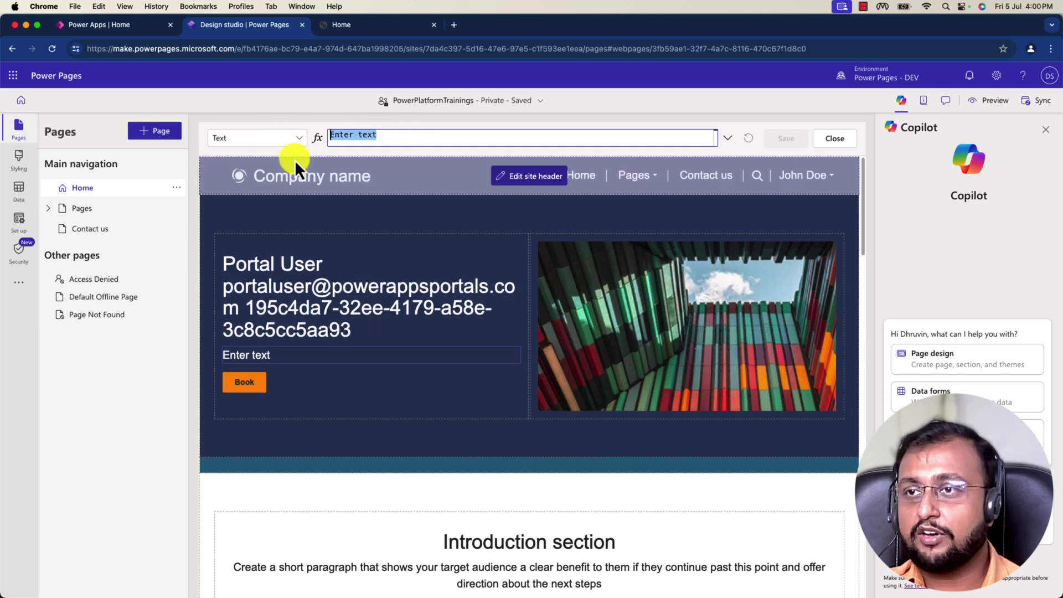
# Switch to Power Apps, open the Desk table from the custom tables and examine its records and Is Available column
pyautogui.click(358, 28)
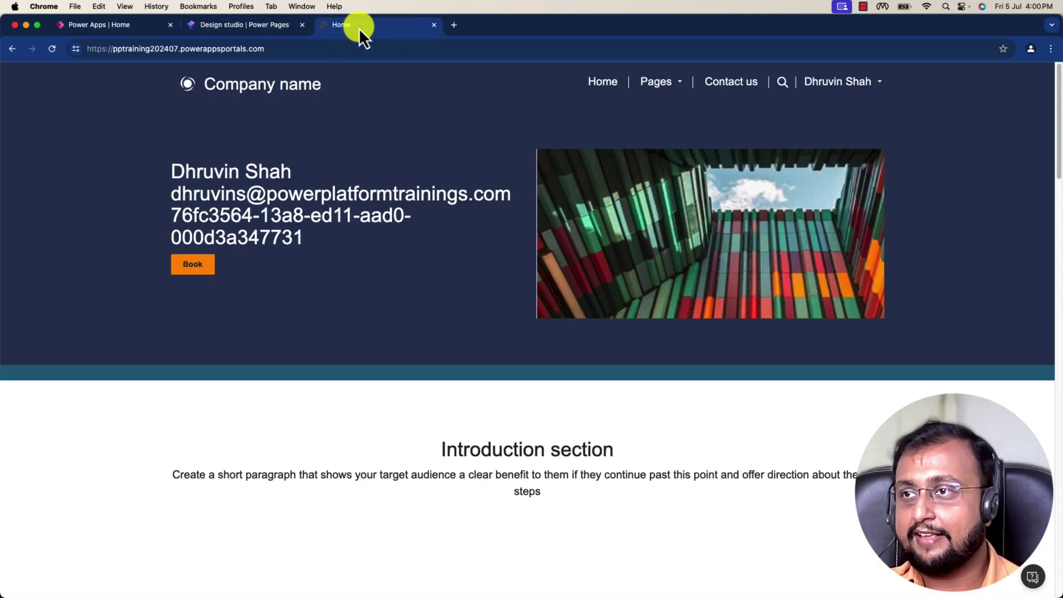
pyautogui.press('super+1')
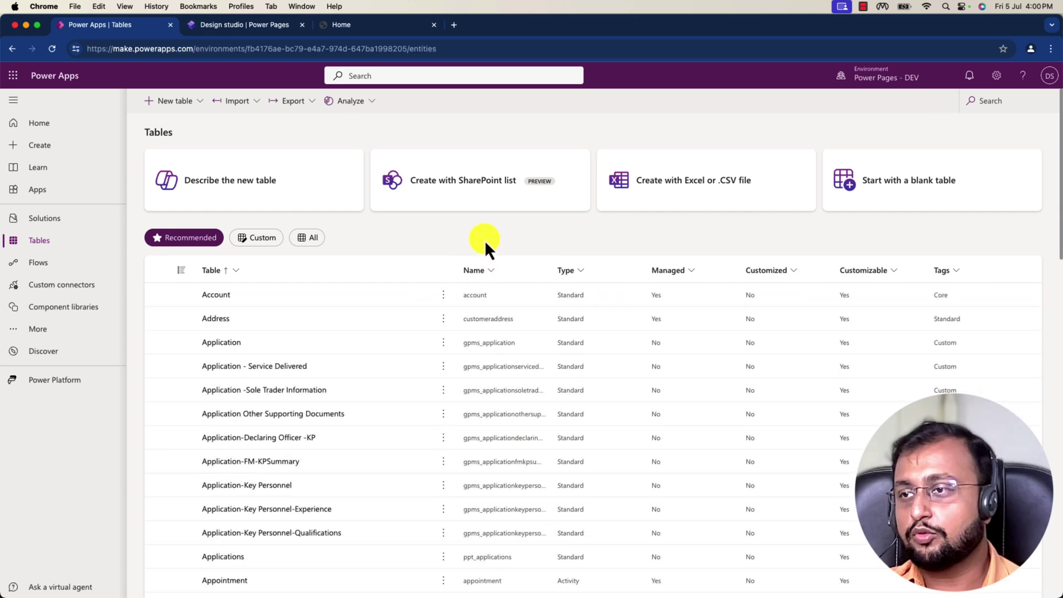
pyautogui.click(274, 241)
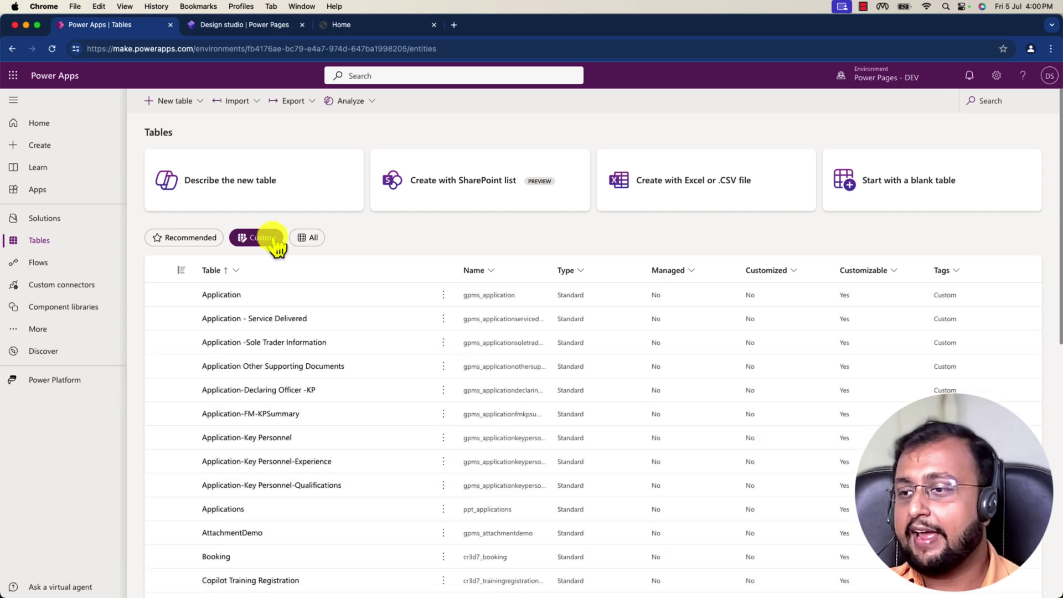
pyautogui.scroll(-4, 316, 349)
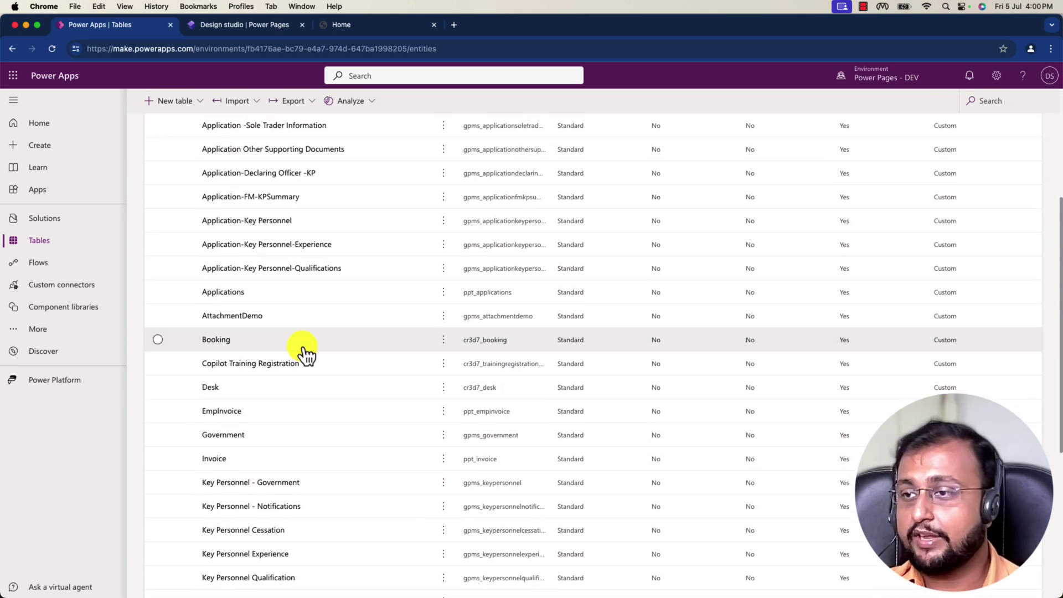
pyautogui.click(308, 352)
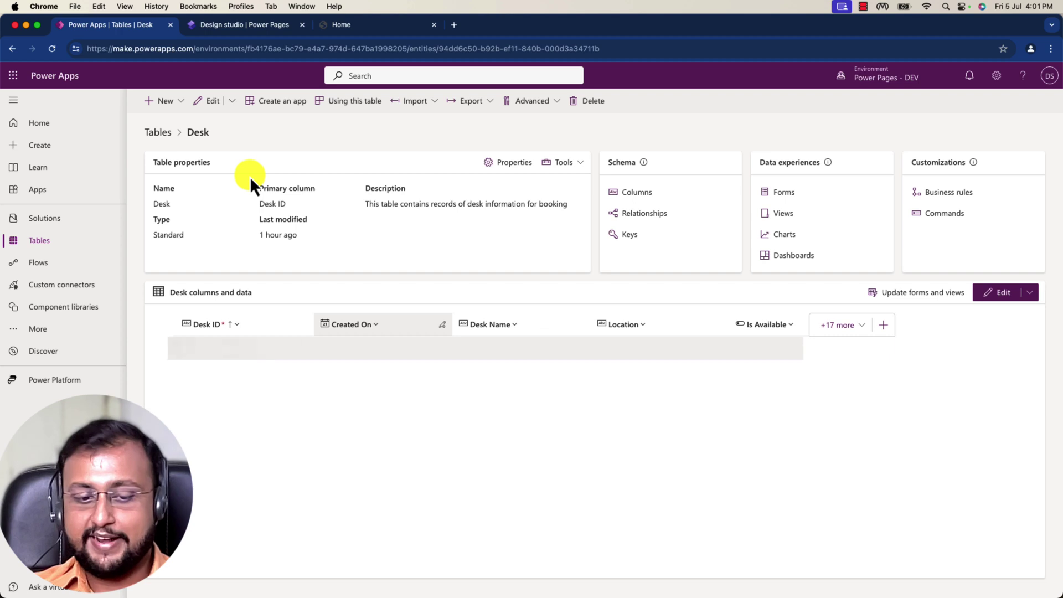
pyautogui.moveTo(202, 143)
pyautogui.mouseDown()
pyautogui.moveTo(254, 147)
pyautogui.moveTo(247, 138)
pyautogui.mouseUp()
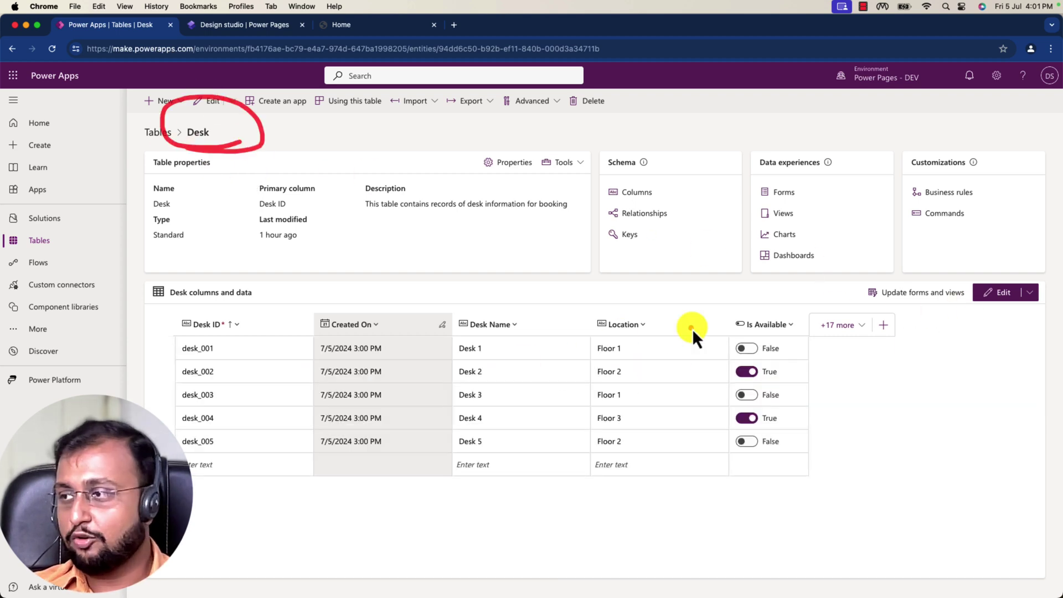
pyautogui.moveTo(722, 315)
pyautogui.mouseDown()
pyautogui.moveTo(725, 478)
pyautogui.moveTo(810, 357)
pyautogui.moveTo(721, 311)
pyautogui.mouseUp()
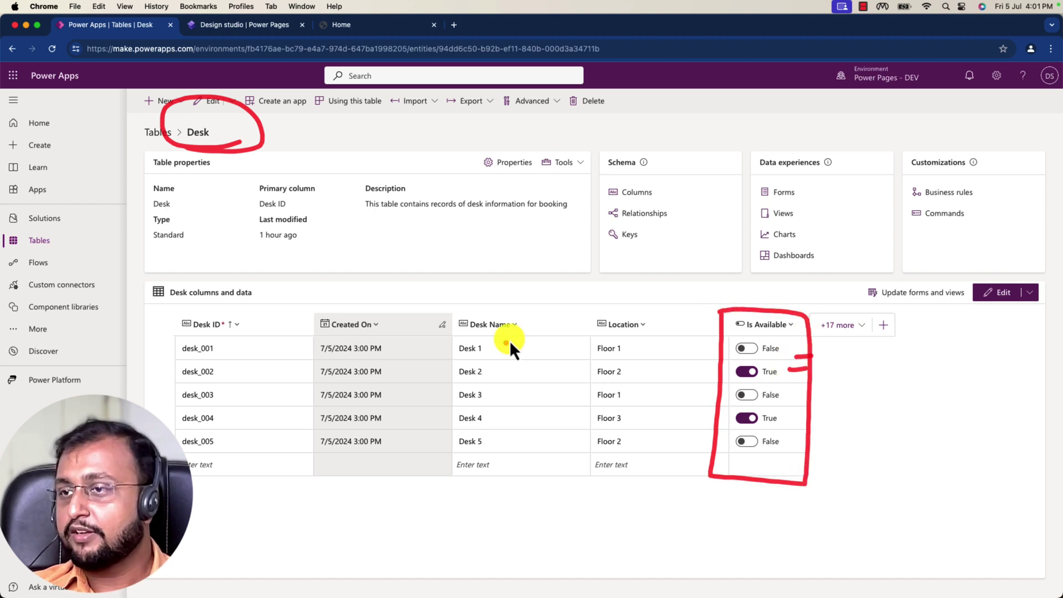
pyautogui.moveTo(891, 387); pyautogui.dragTo(838, 495)
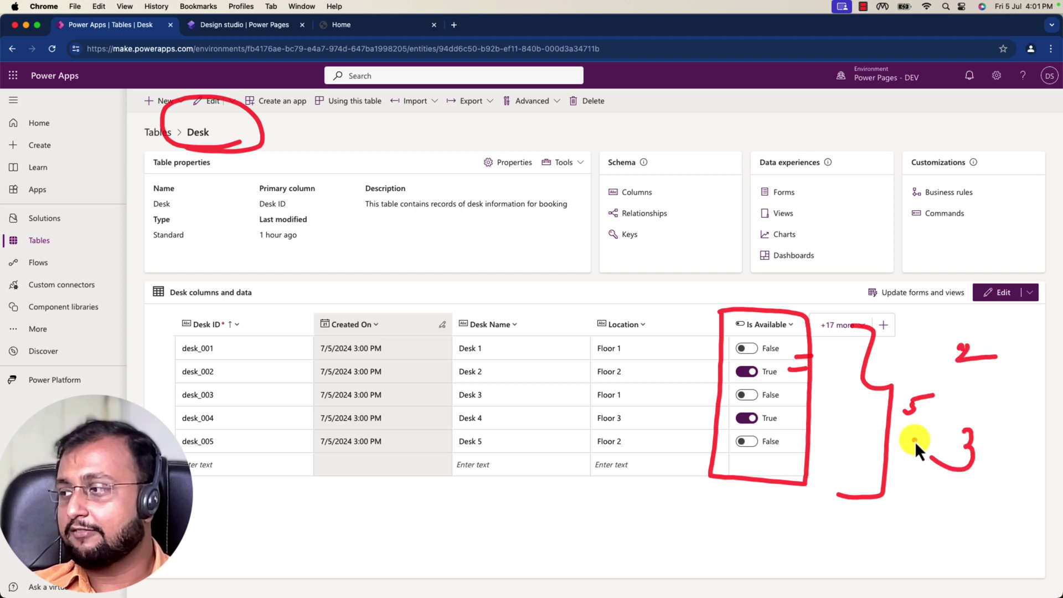
pyautogui.moveTo(795, 337); pyautogui.dragTo(823, 337)
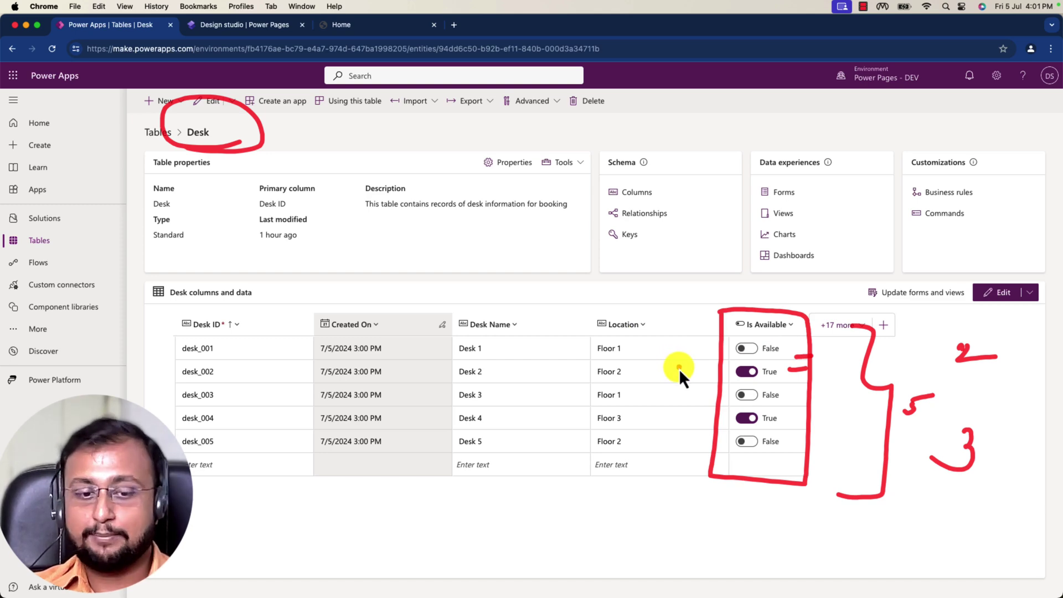
# Return to the Power Pages design studio and replace the new paragraph's placeholder text with "Total # of Desk are:"
pyautogui.click(232, 25)
pyautogui.click(304, 355)
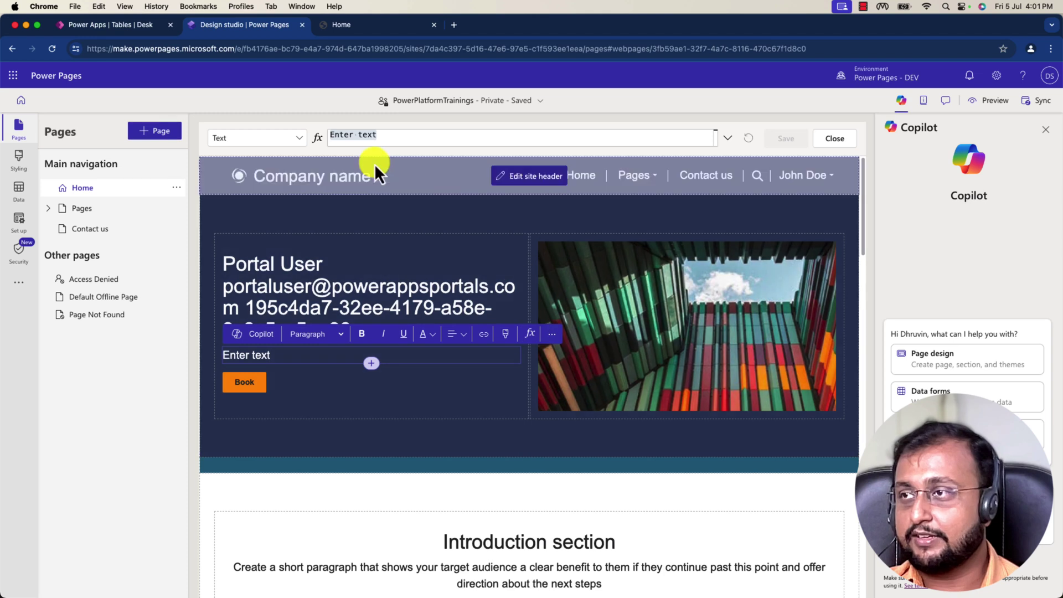
pyautogui.click(400, 136)
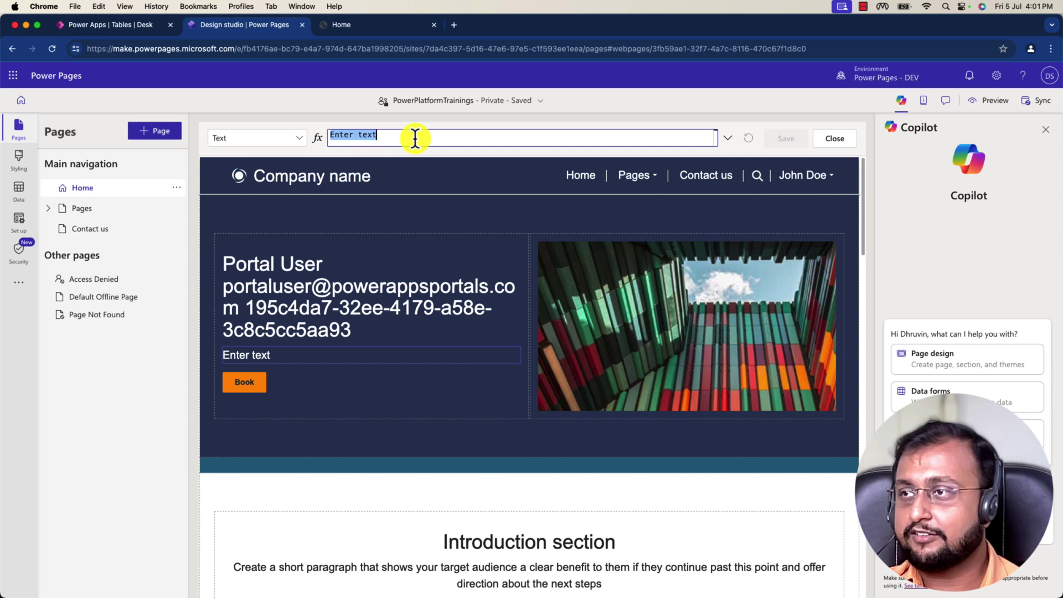
pyautogui.write('To')
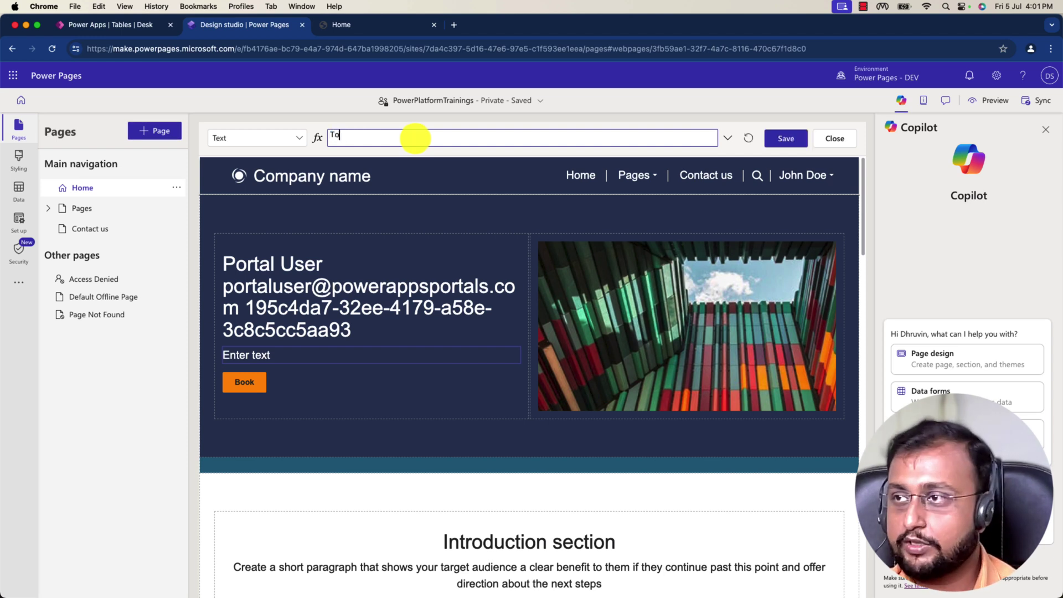
pyautogui.write('tal # of Desk are:')
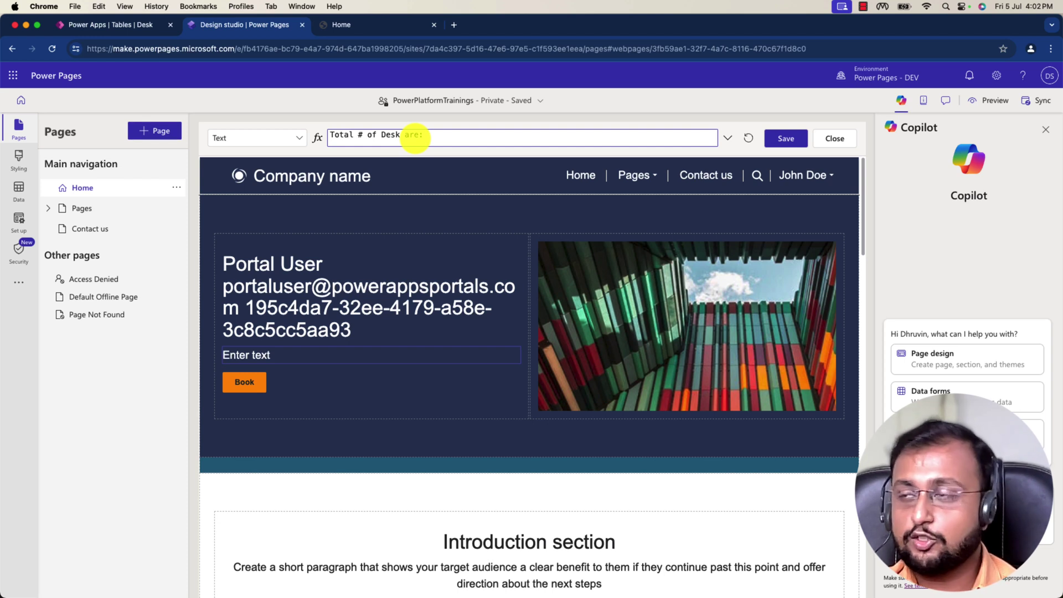
# Append a space and a ${ } expression containing the CountRows function to the paragraph's text
pyautogui.write(' {}')
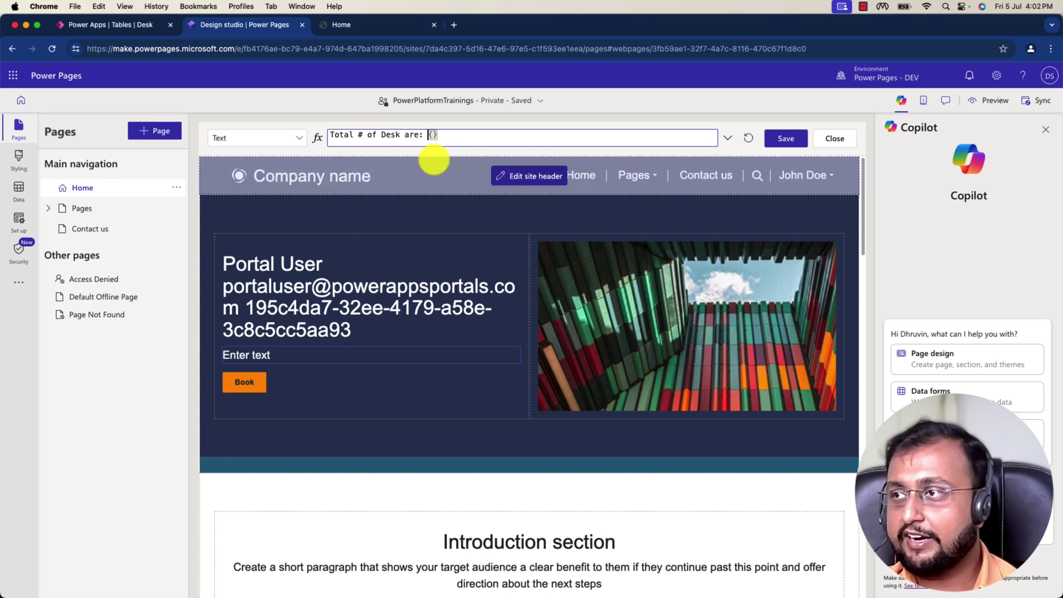
pyautogui.write('$')
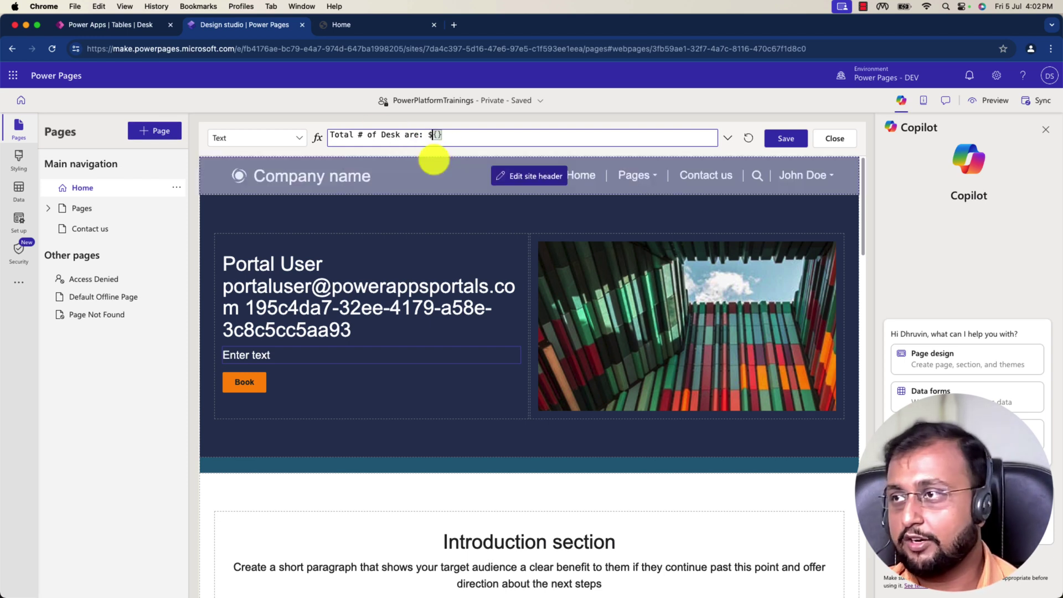
pyautogui.press('Right')
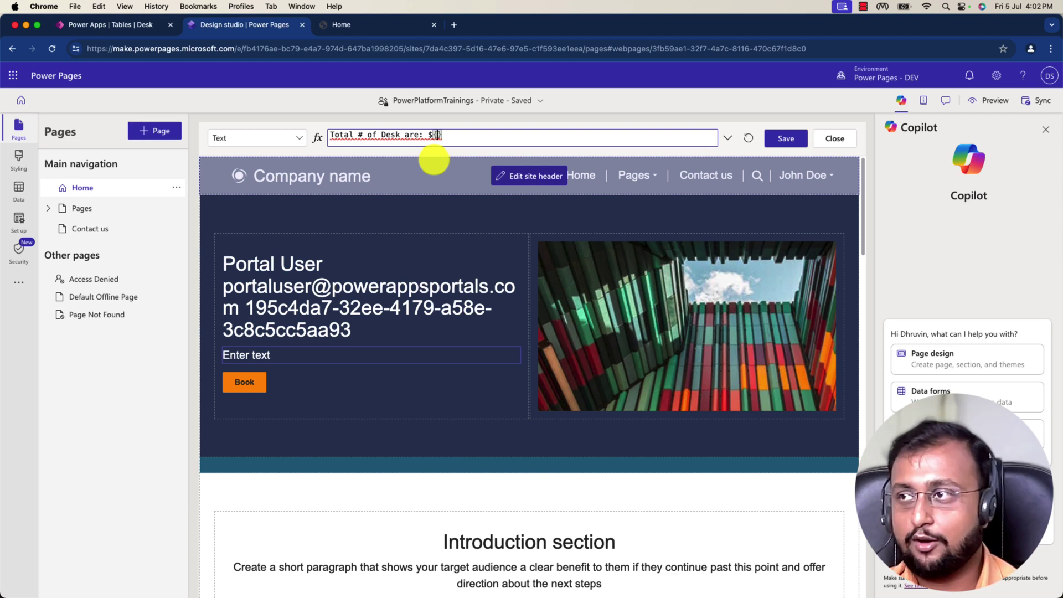
pyautogui.write('Co')
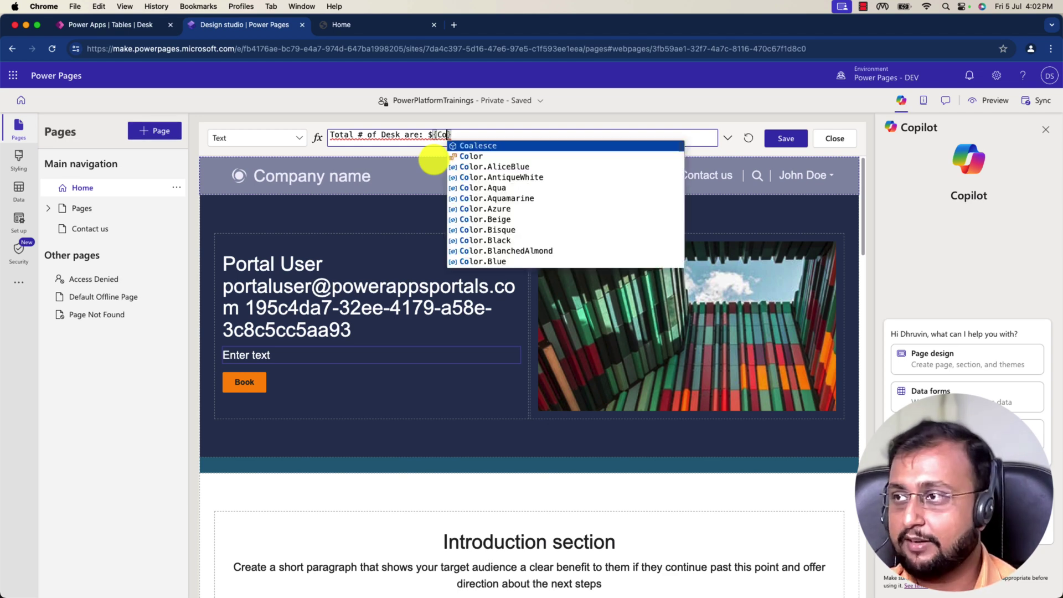
pyautogui.write('un')
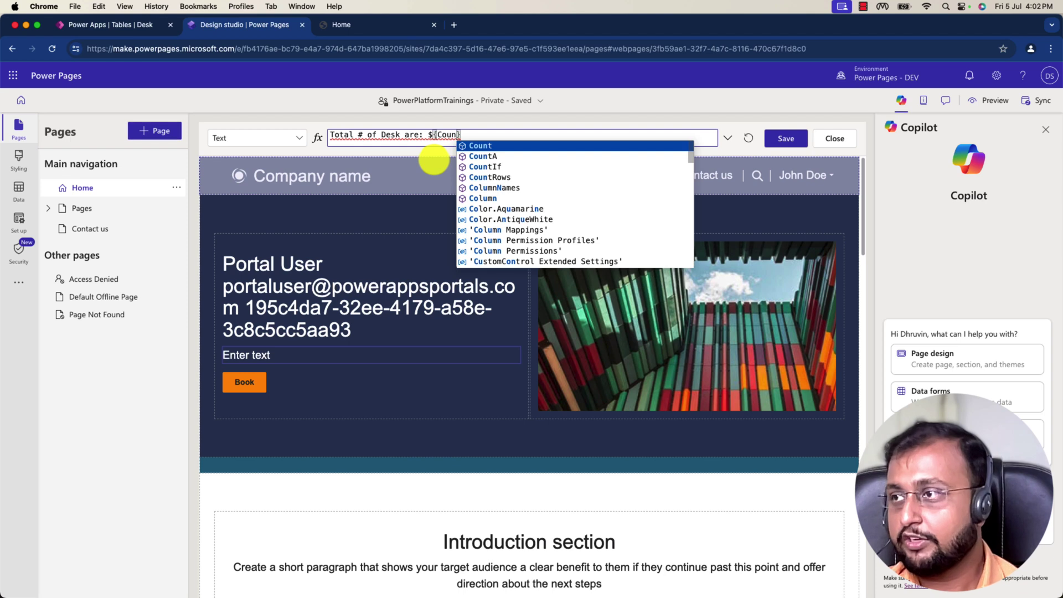
pyautogui.press('Down')
pyautogui.press('Down')
pyautogui.press('Down')
pyautogui.press('Tab')
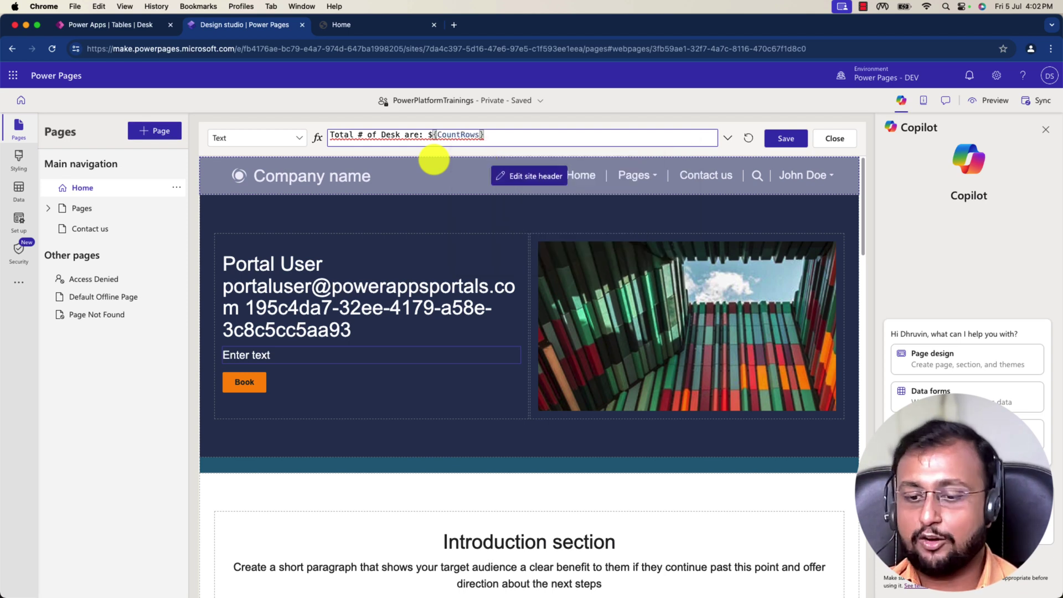
# Give CountRows the Desks table as its argument so the expression reads ${CountRows(Desks)}
pyautogui.write(')')
pyautogui.press('Left')
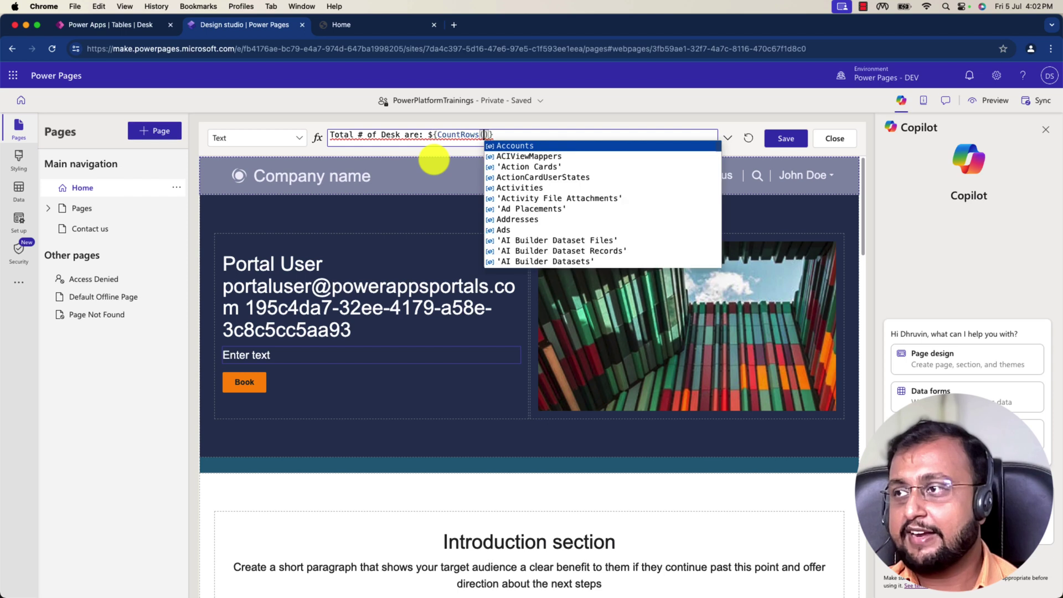
pyautogui.write('Desks')
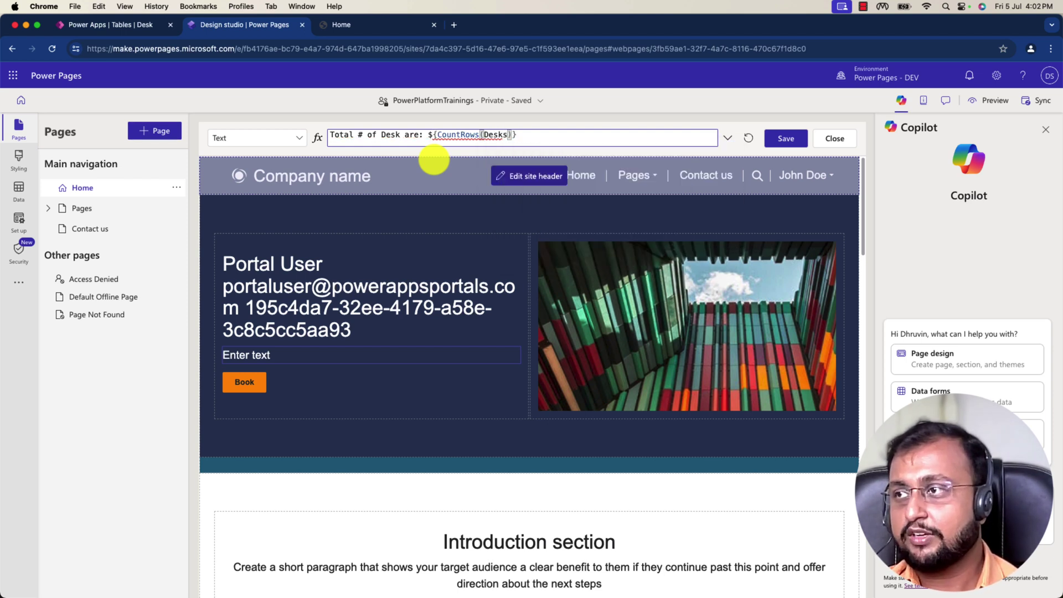
pyautogui.press('Right')
pyautogui.press('Right')
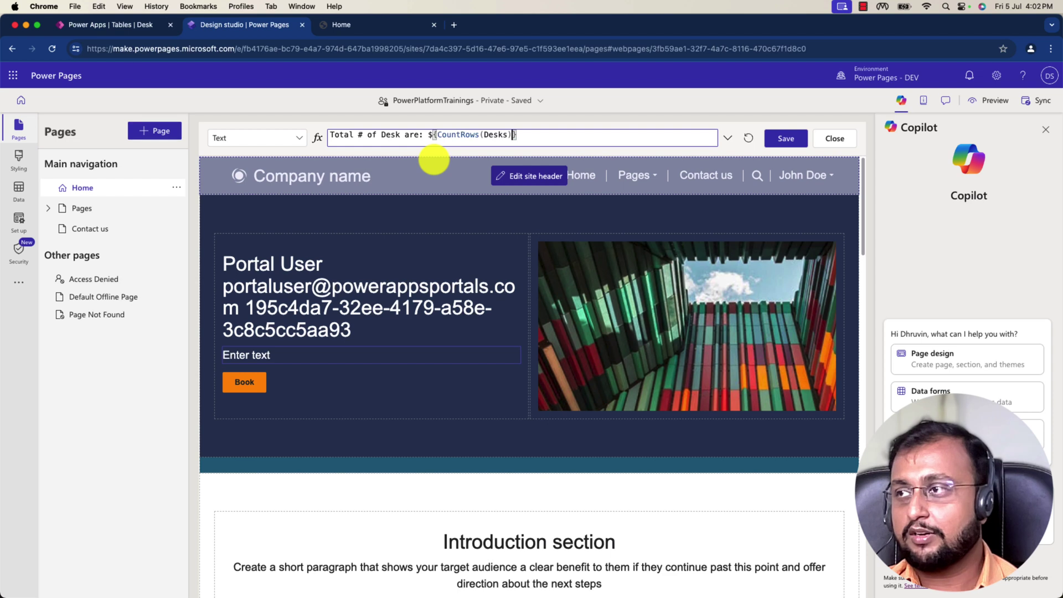
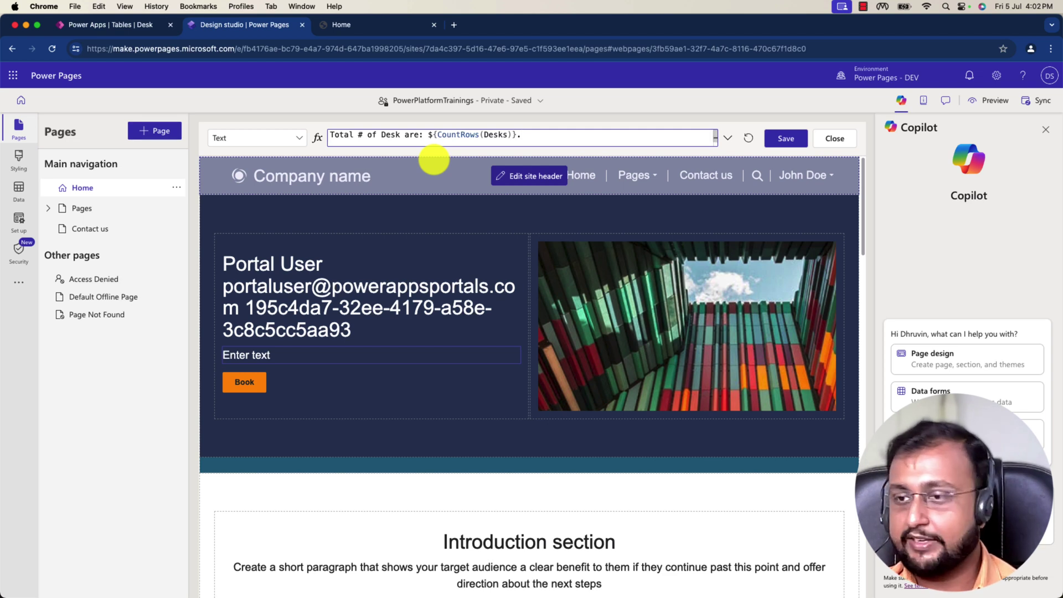
# Add a second line to the paragraph's formula reading "Total Available Desdk: " followed by an empty ${} expression
pyautogui.write('Tot')
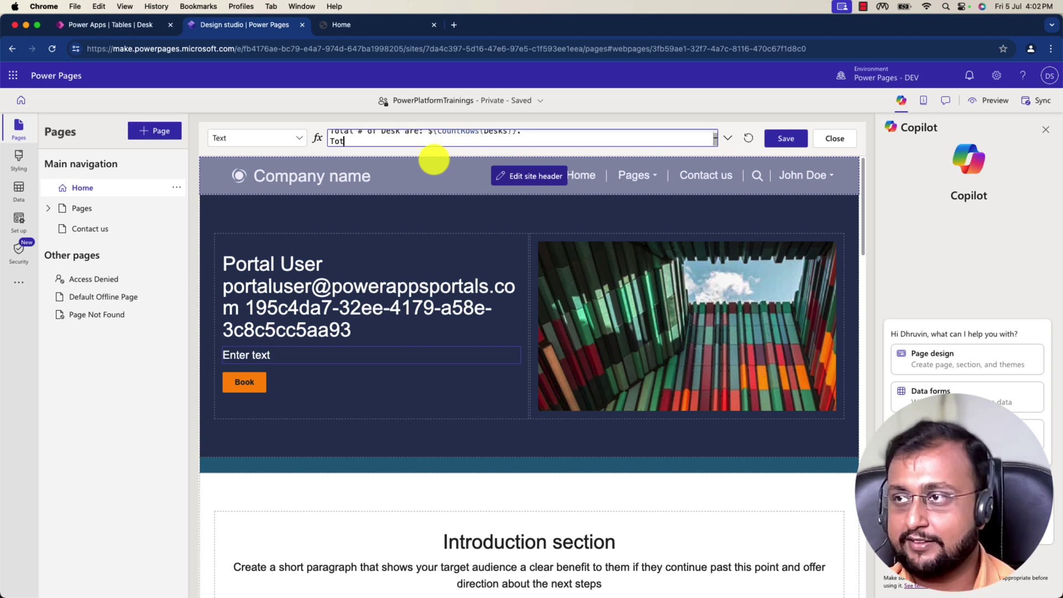
pyautogui.write('al A')
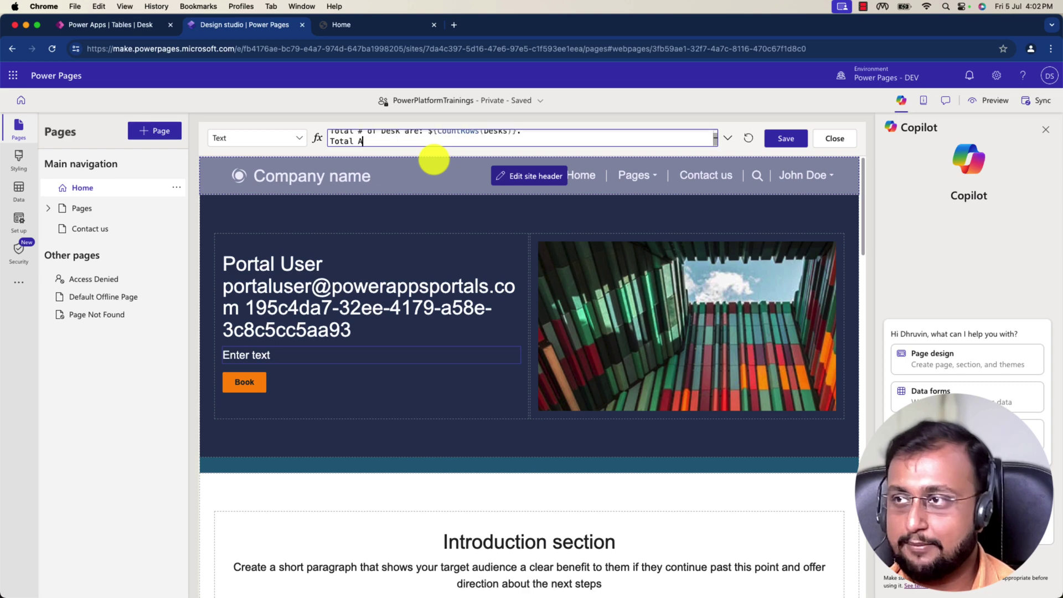
pyautogui.write('vailable Desdk:')
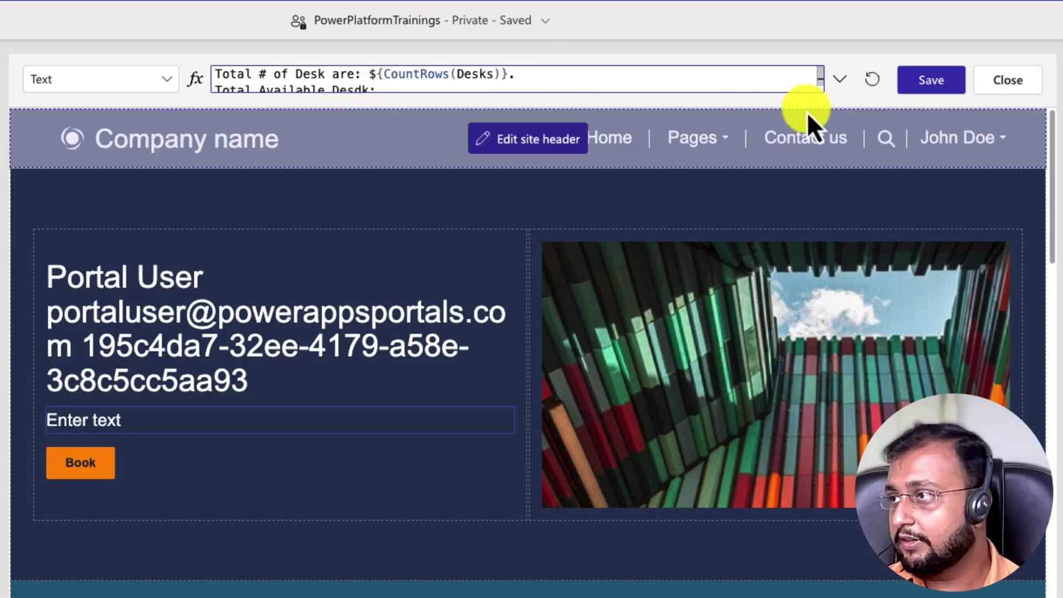
pyautogui.click(841, 80)
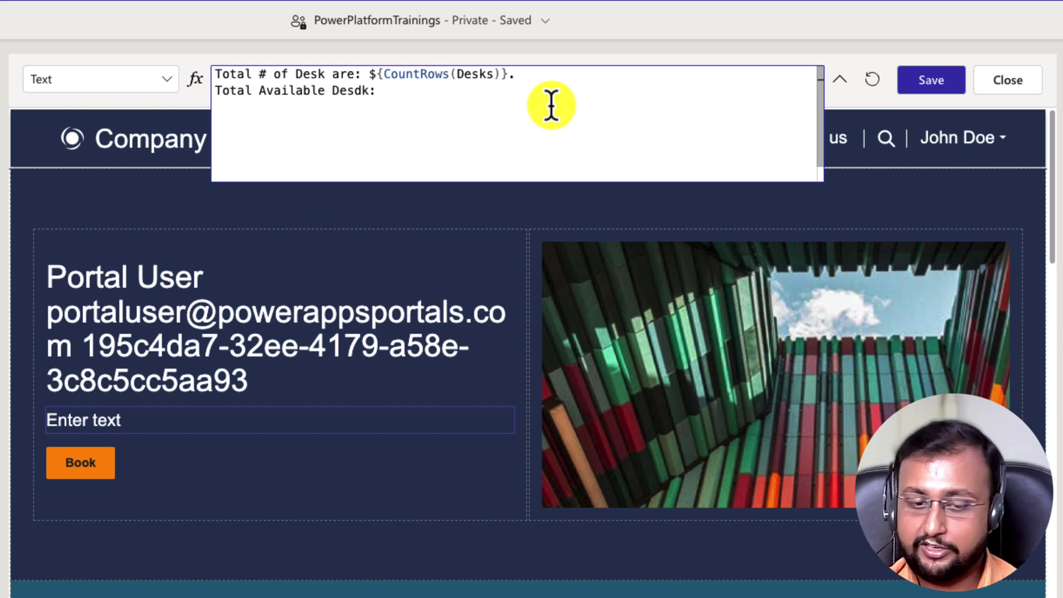
pyautogui.write('$')
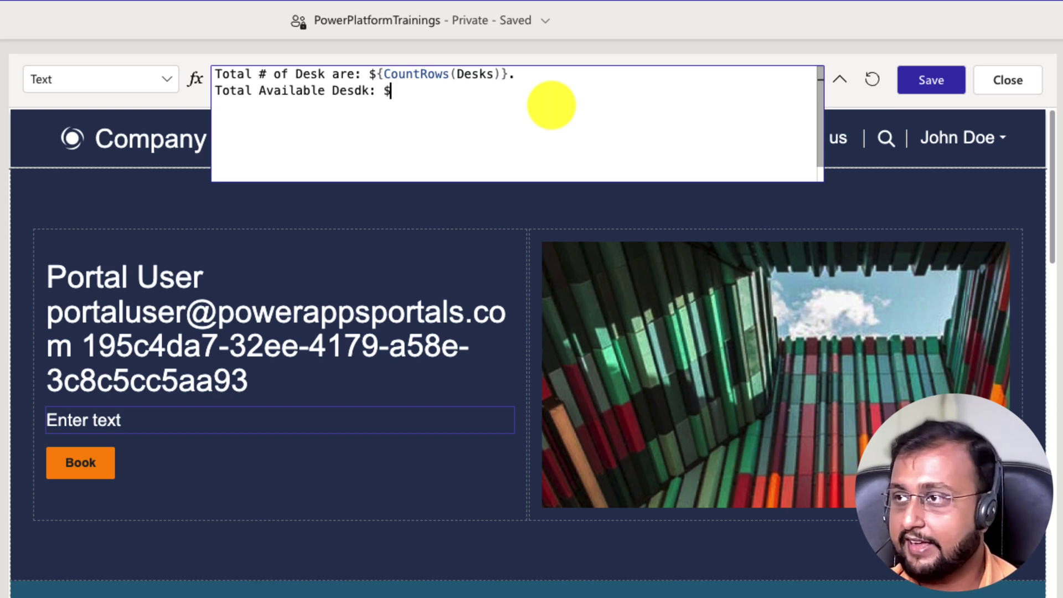
pyautogui.write('{}')
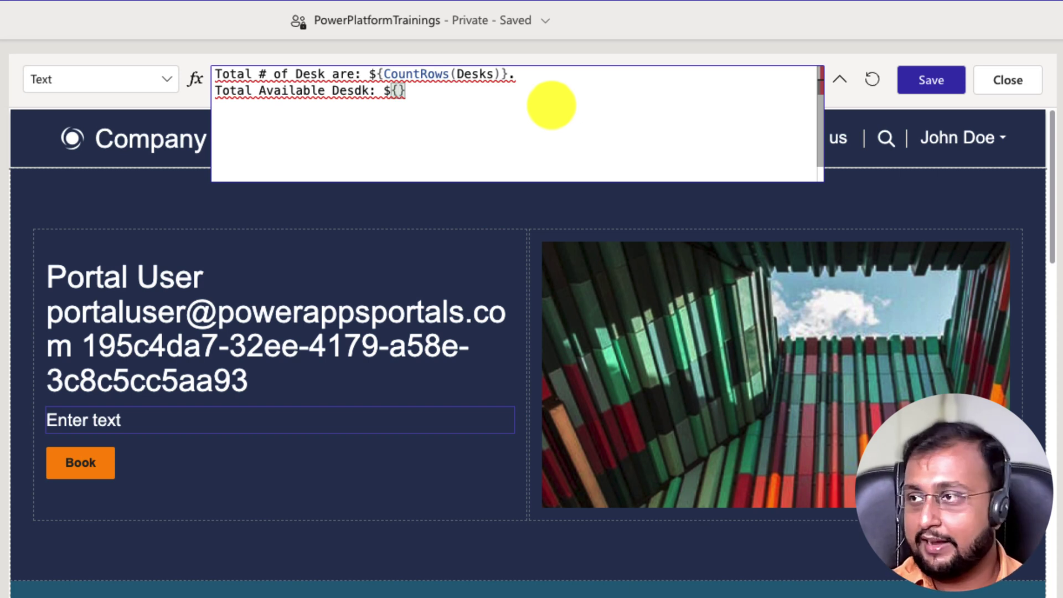
# Fill the empty ${} expression in the second line with Filter(Desks,'Is Available'=true)
pyautogui.write('Filter()')
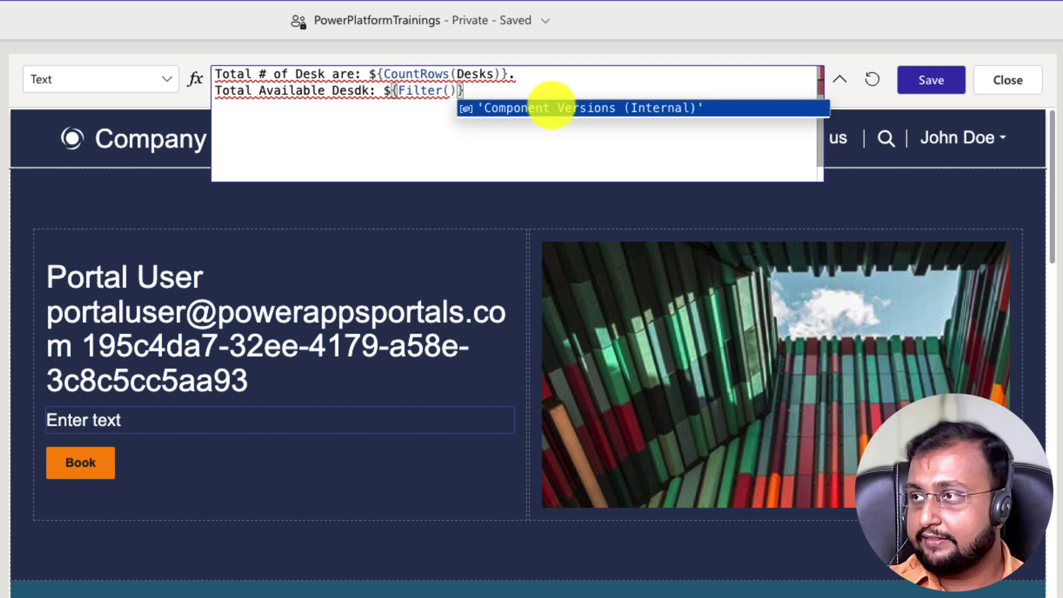
pyautogui.press('Left')
pyautogui.write('Desks')
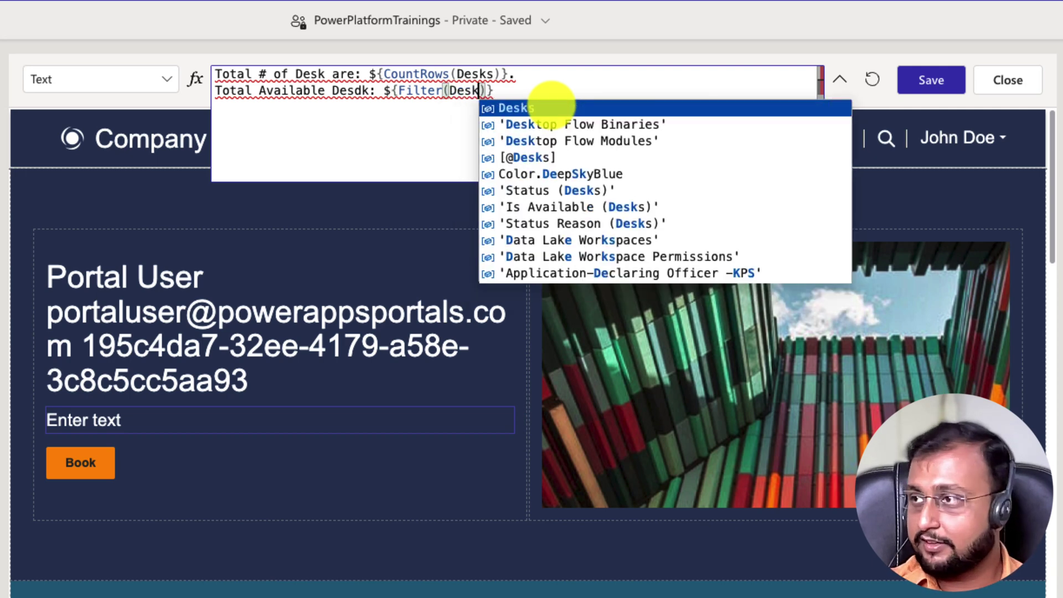
pyautogui.write(',')
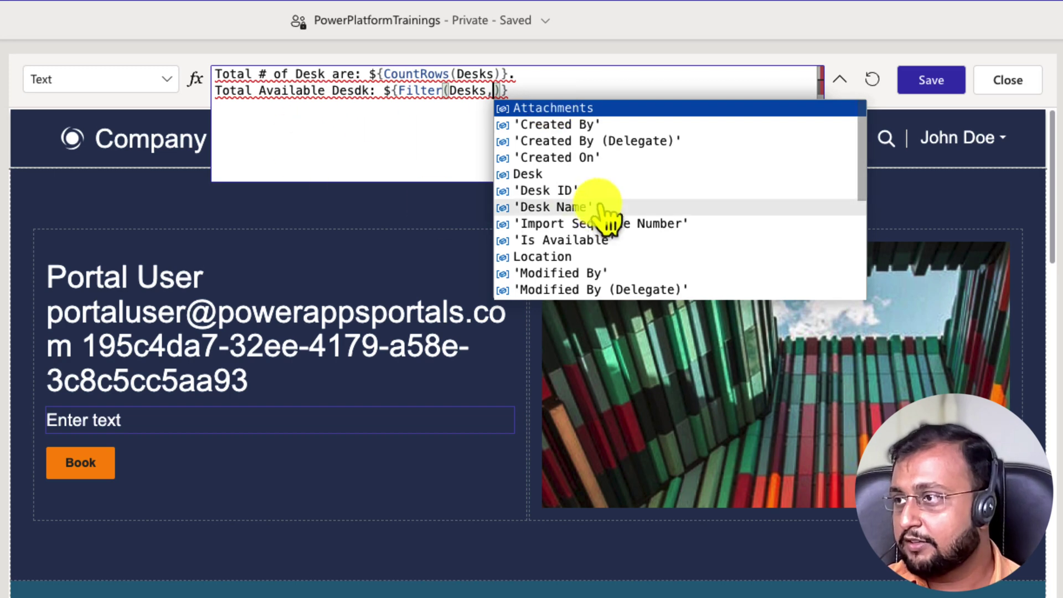
pyautogui.click(604, 240)
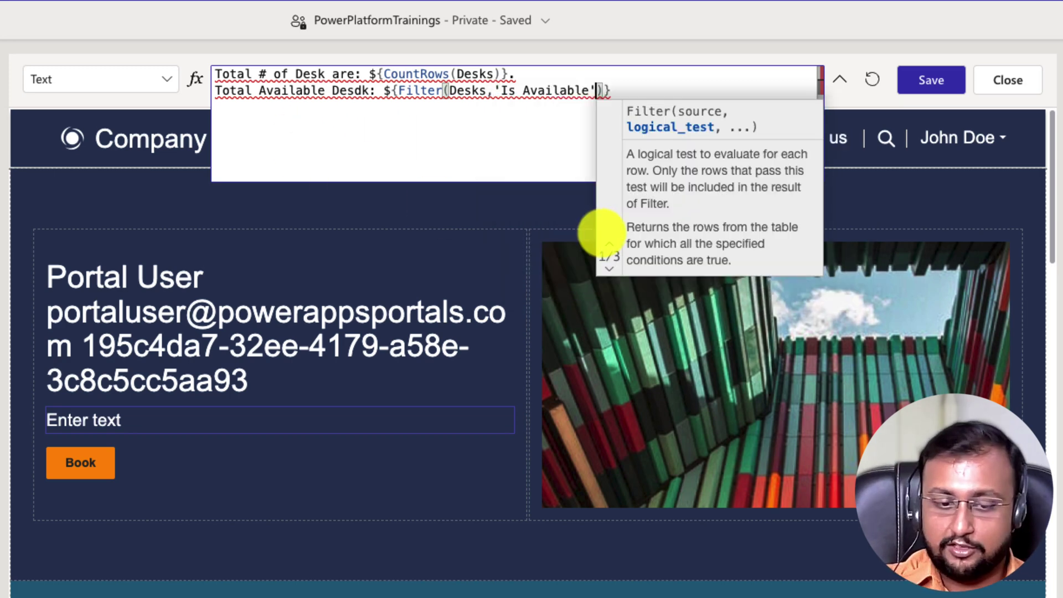
pyautogui.write('=true')
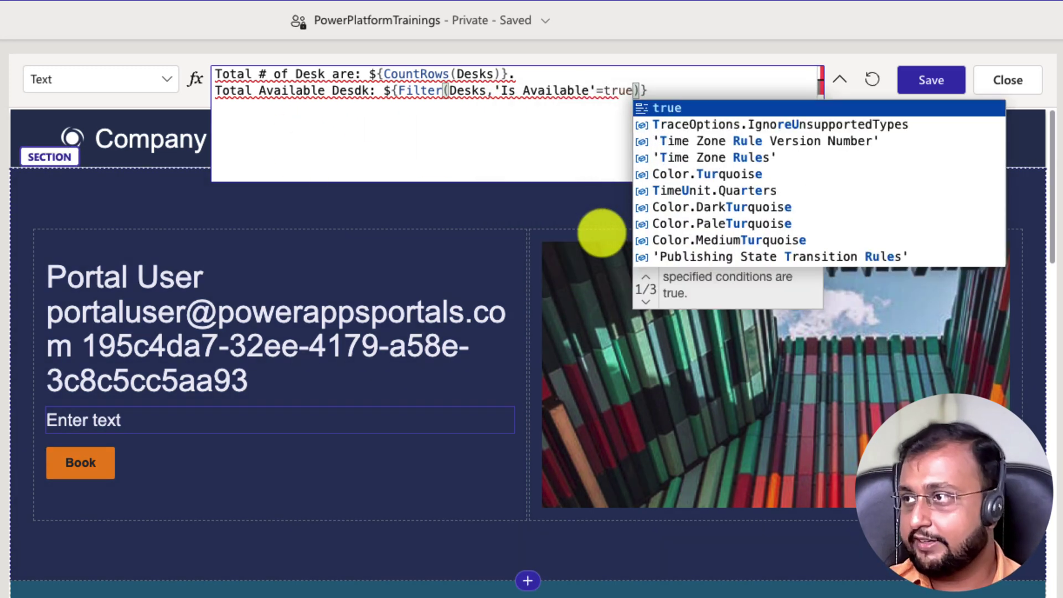
# Wrap the Filter in CountRows so the second line's expression reads ${ CountRows(Filter(Desks,'Is Available'=true))}
pyautogui.click(398, 90)
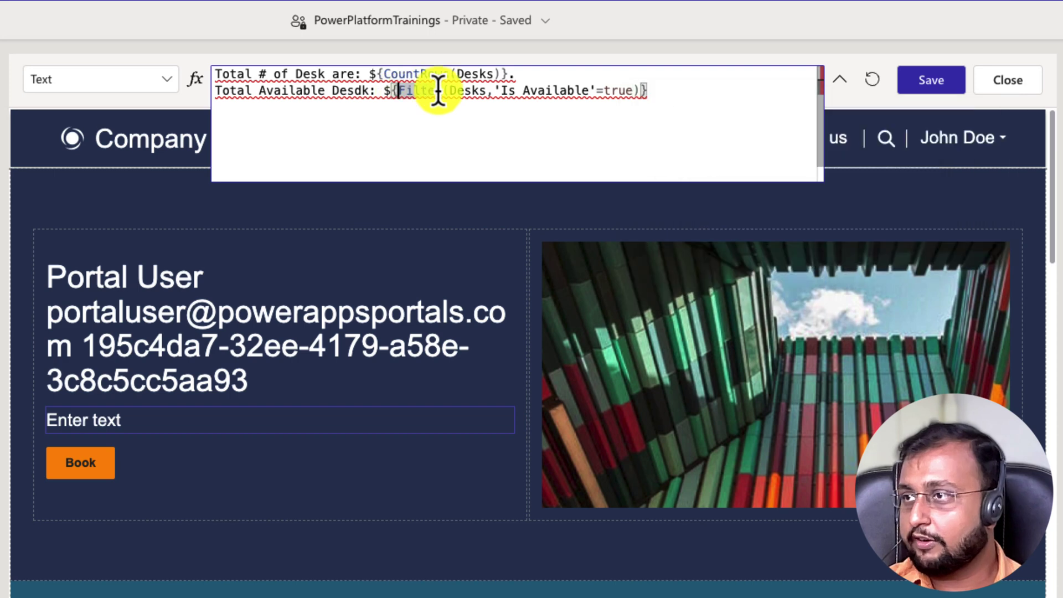
pyautogui.moveTo(447, 89)
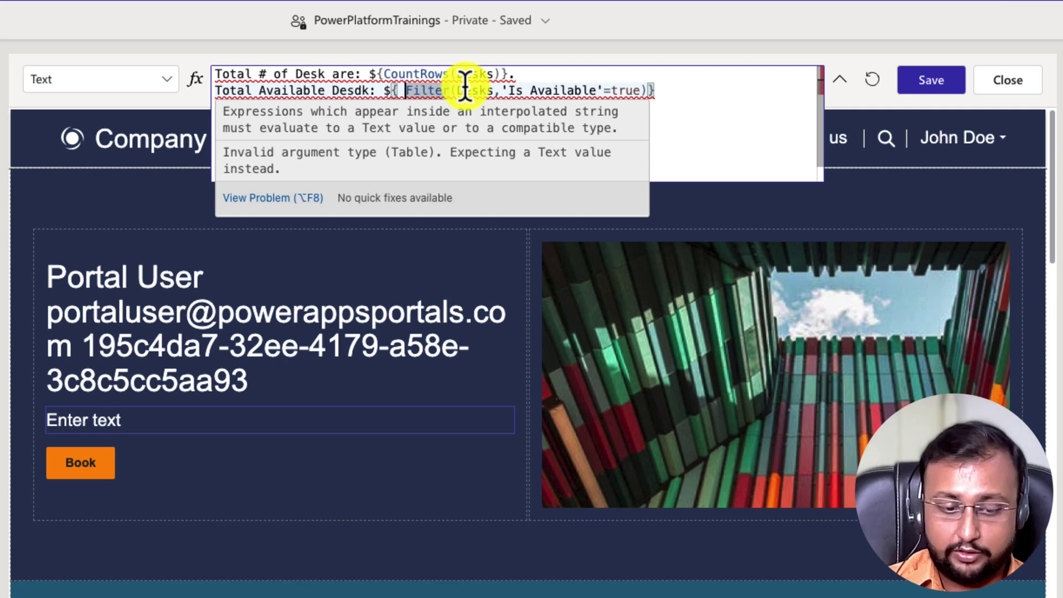
pyautogui.write('Count')
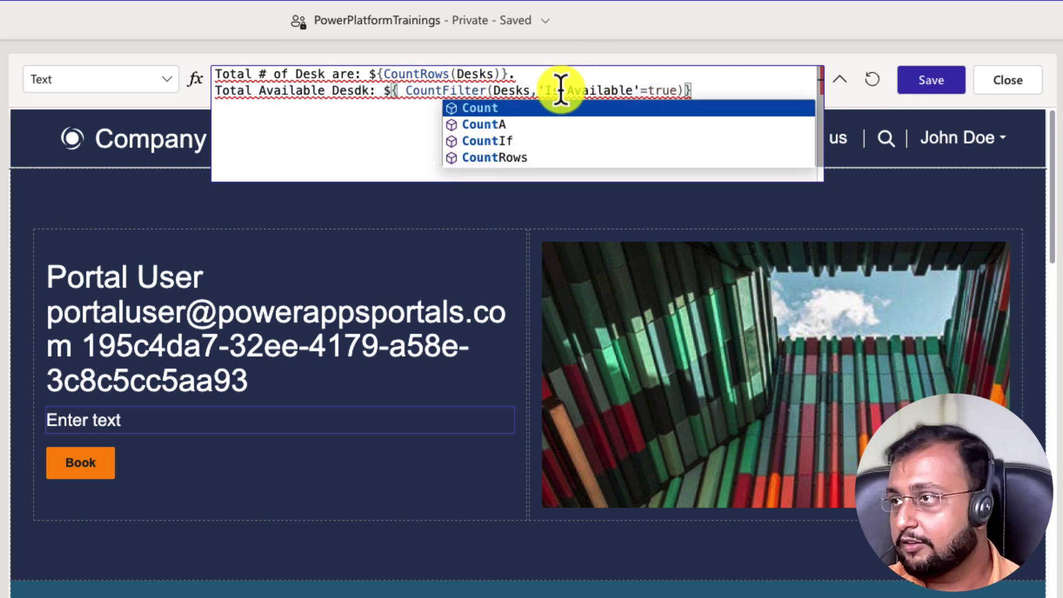
pyautogui.click(536, 158)
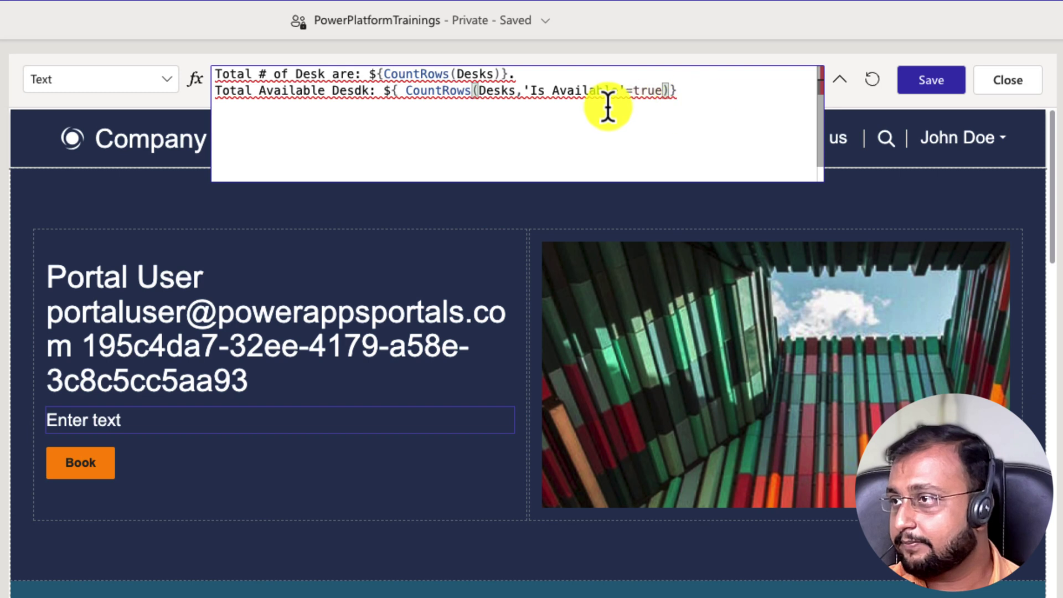
pyautogui.write('(Filter(')
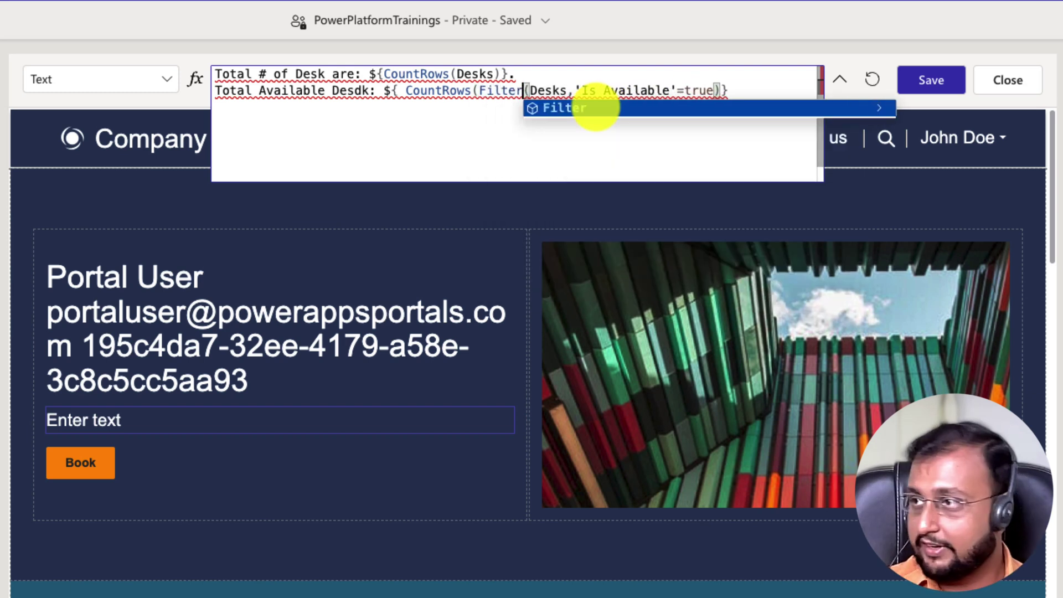
pyautogui.click(720, 90)
pyautogui.write(')')
pyautogui.press('Left')
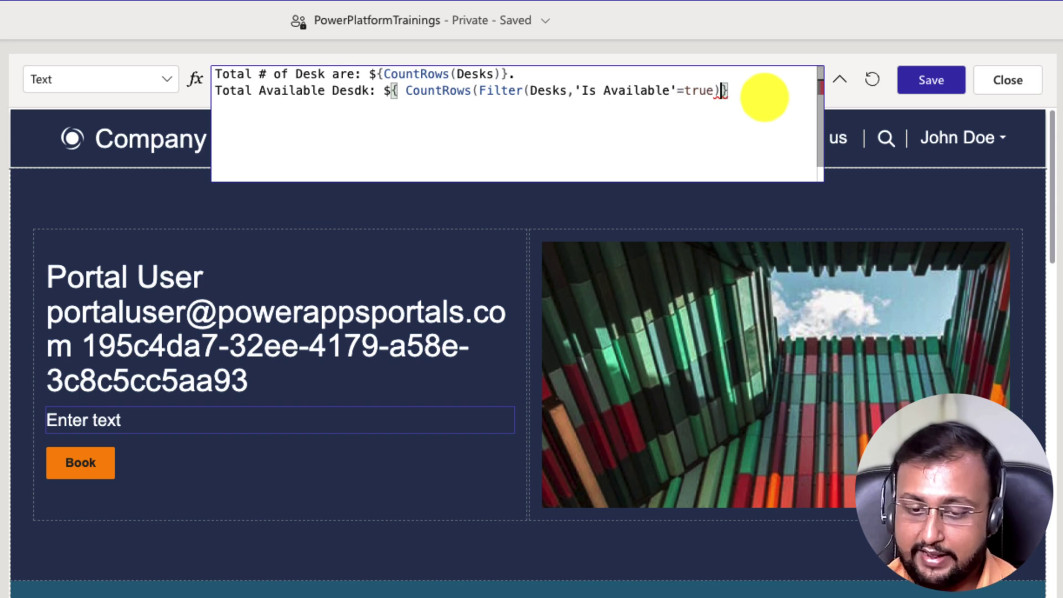
pyautogui.write(')')
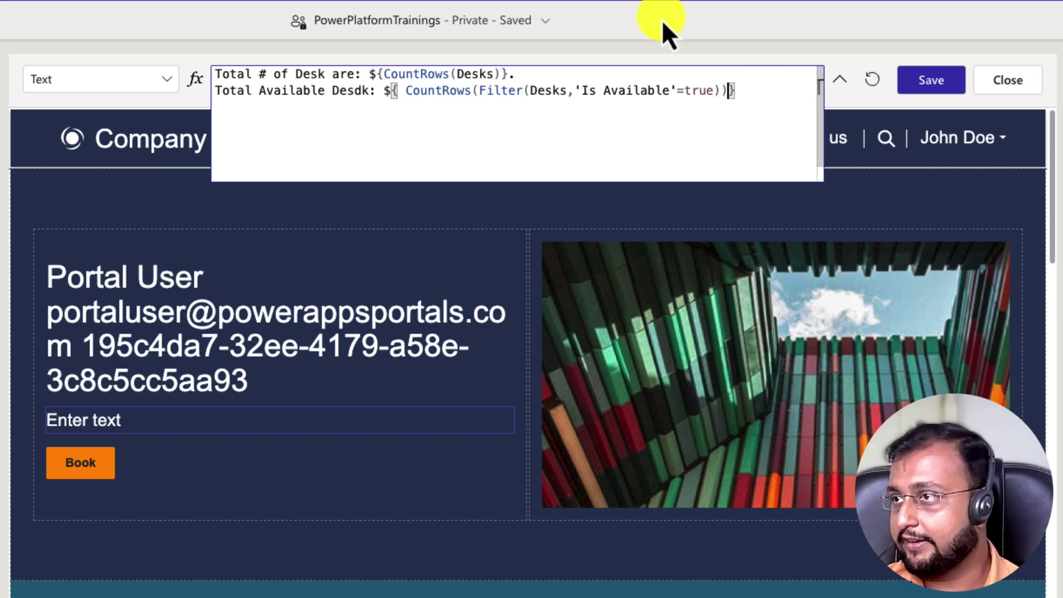
# Correct the misspelled word in the second line's label so it reads "Total Available Desk:"
pyautogui.moveTo(760, 109); pyautogui.dragTo(191, 89)
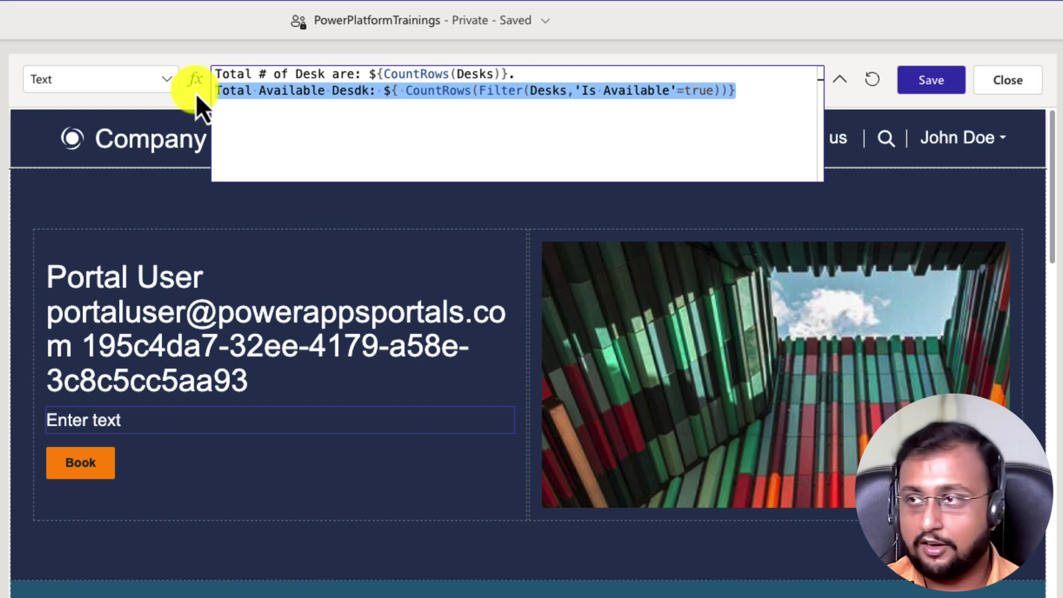
pyautogui.click(771, 98)
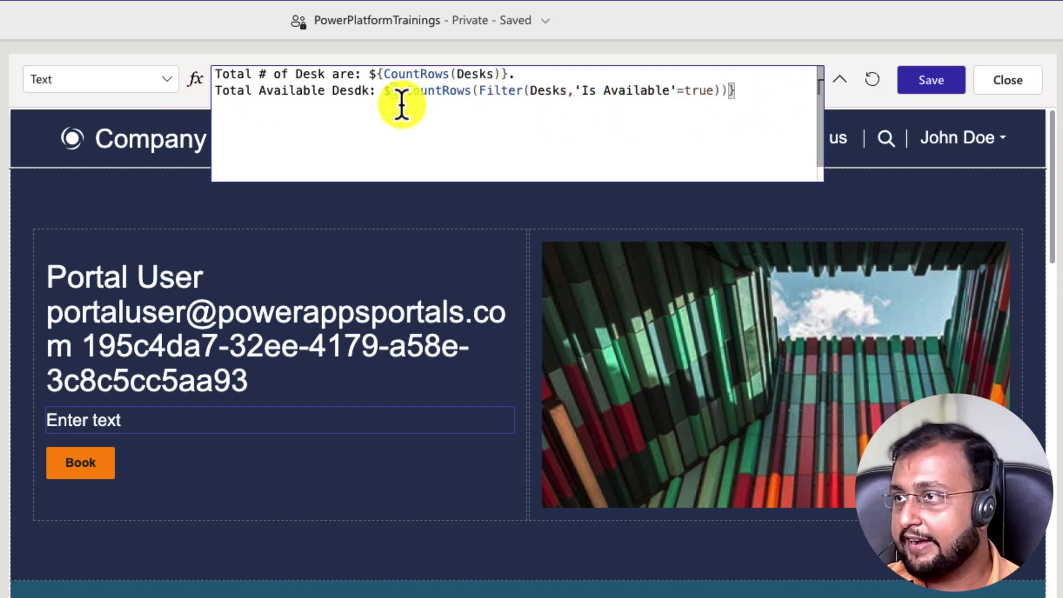
pyautogui.doubleClick(355, 92)
pyautogui.write('Desk')
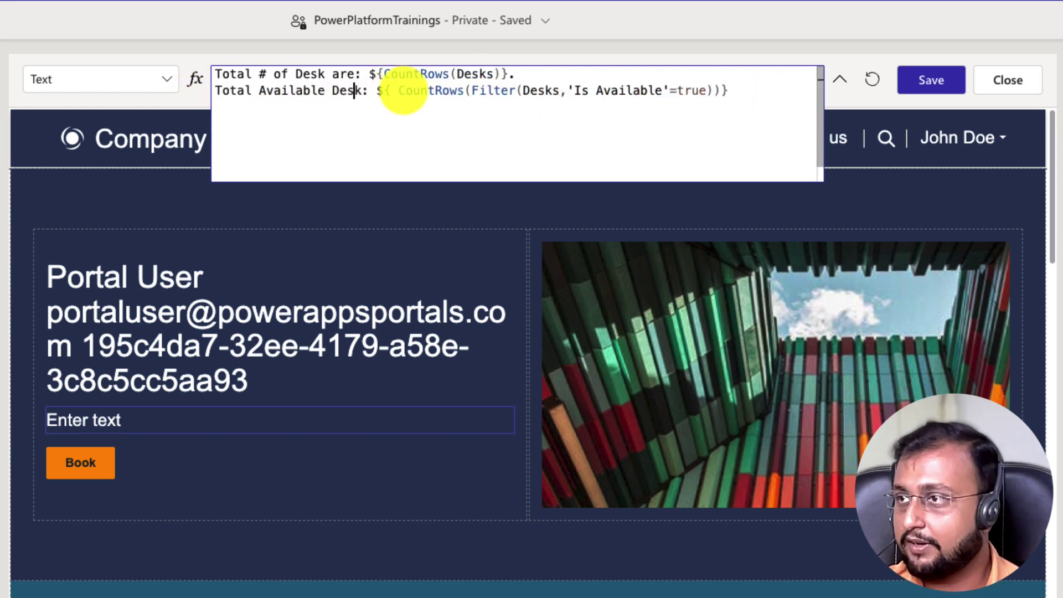
# Copy the whole "Total Available Desk:" line and paste it as a third line below
pyautogui.moveTo(734, 91); pyautogui.dragTo(197, 96)
pyautogui.hotkey('ctrl', 'c')
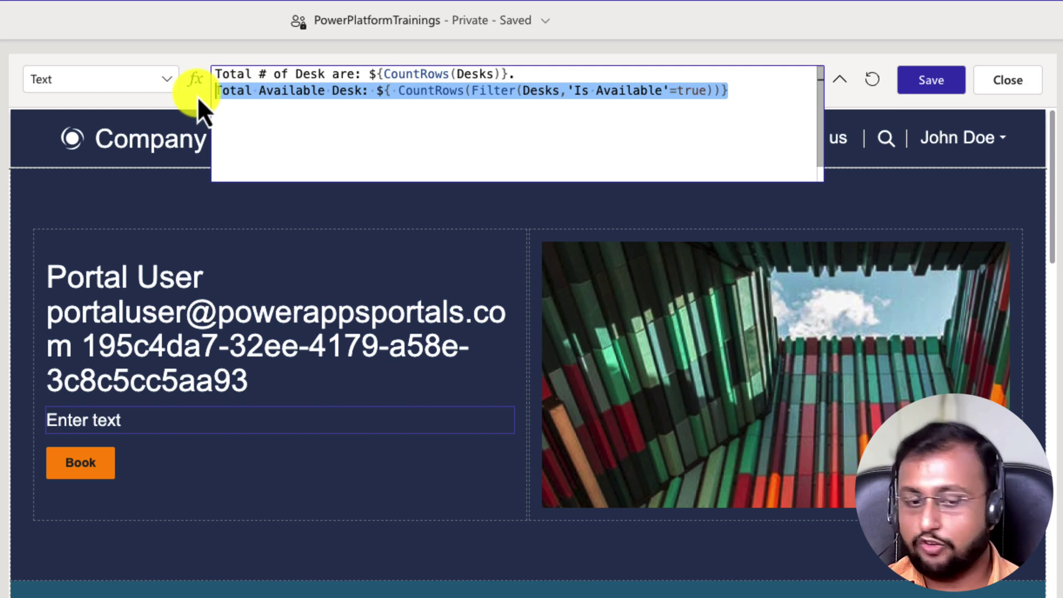
pyautogui.click(765, 91)
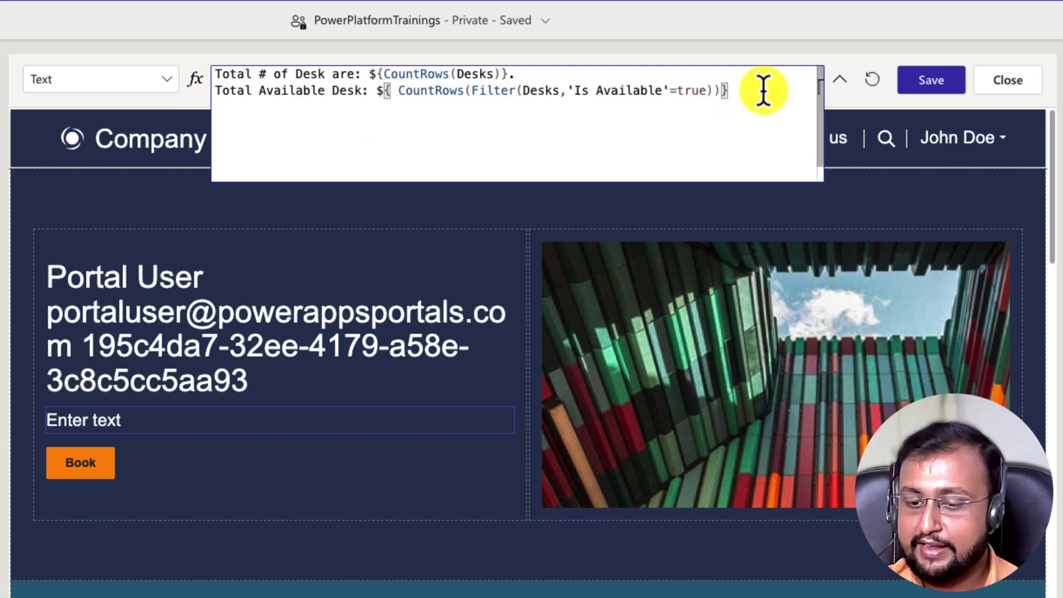
pyautogui.press('Return')
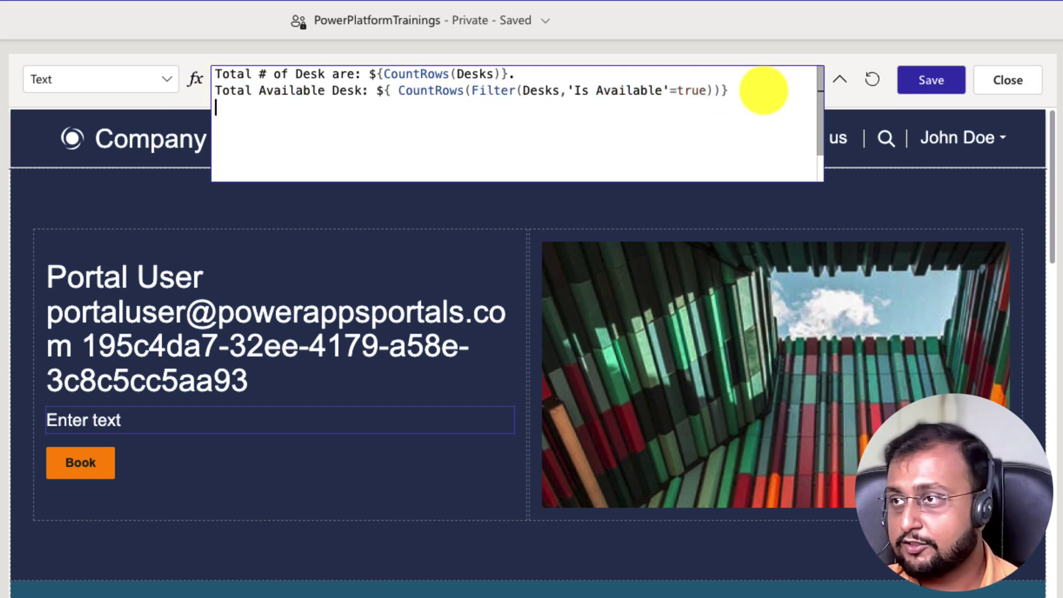
pyautogui.hotkey('ctrl', 'v')
# Change the copied line to "Total Booked Desk:" with the condition 'Is Available'=false, and save the formula
pyautogui.doubleClick(297, 107)
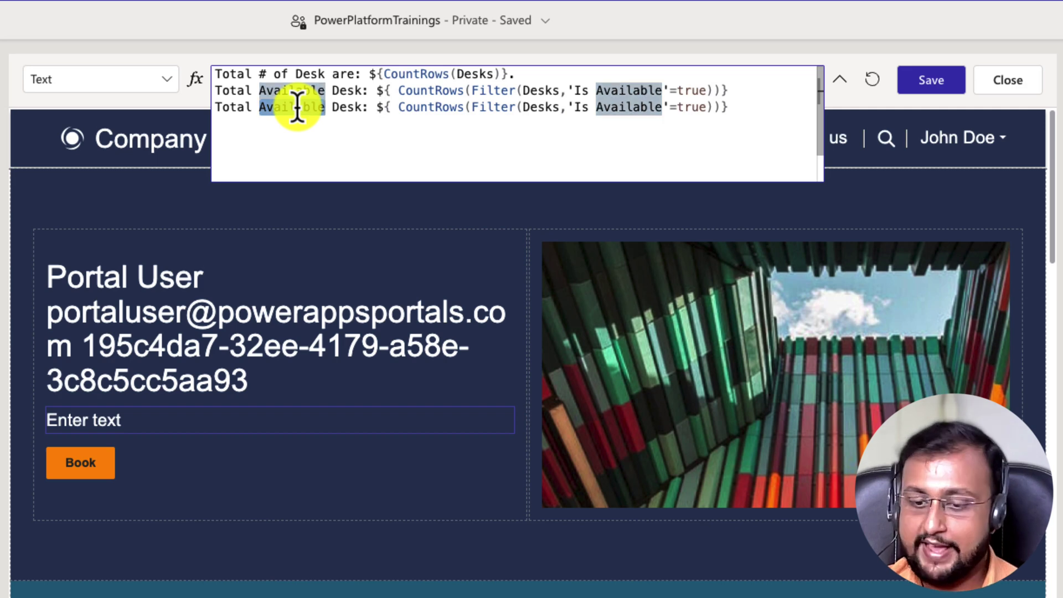
pyautogui.write('Booked')
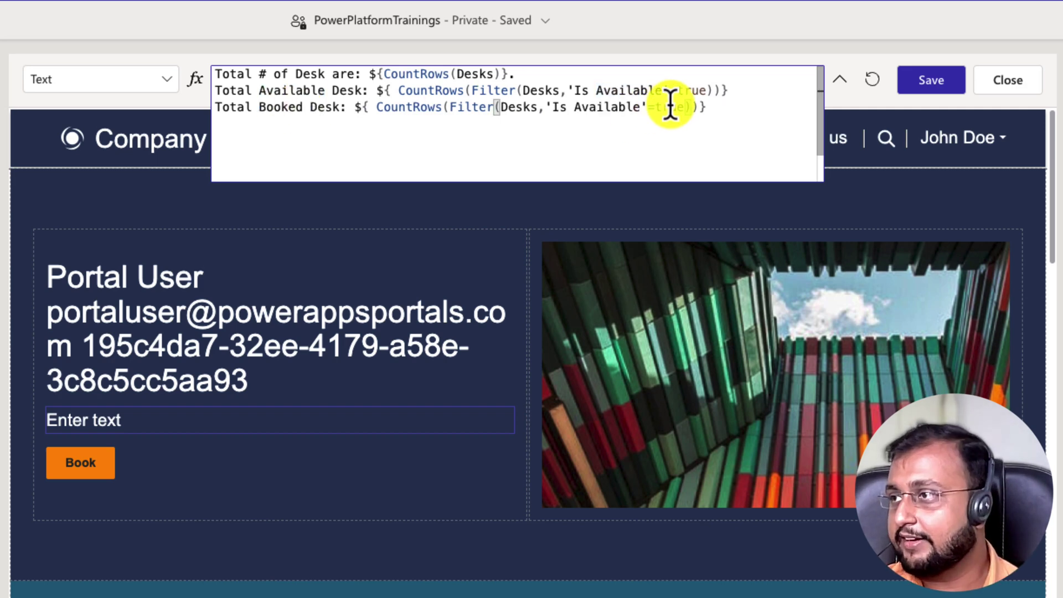
pyautogui.doubleClick(670, 107)
pyautogui.write('false')
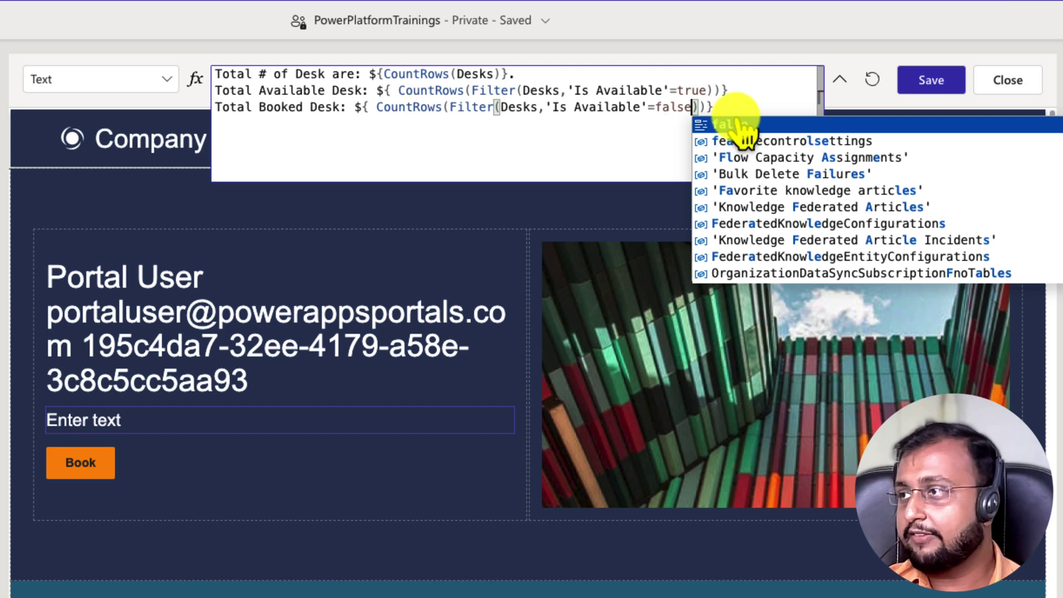
pyautogui.click(772, 111)
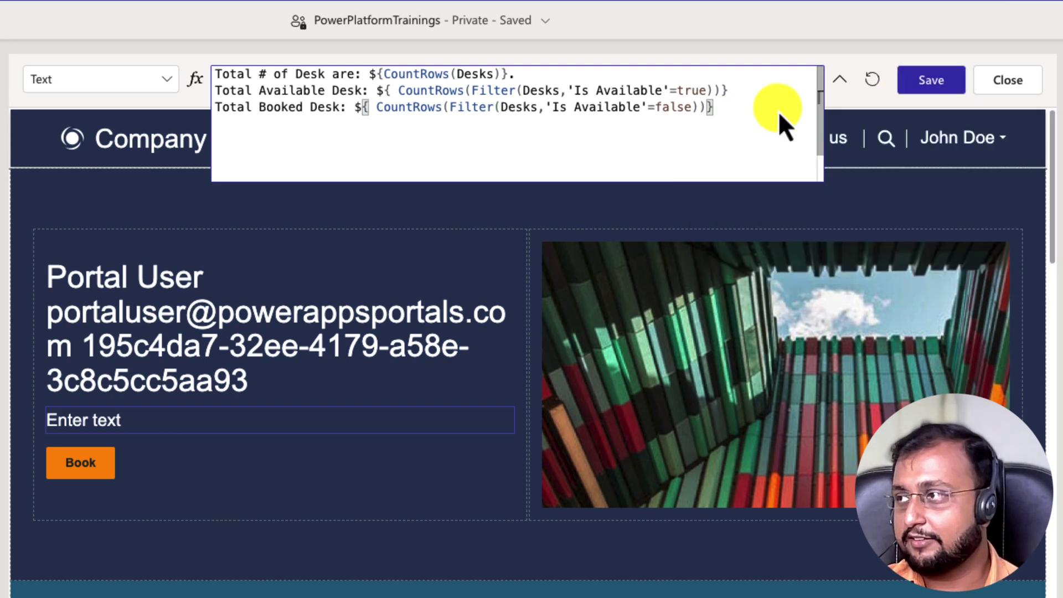
pyautogui.click(926, 85)
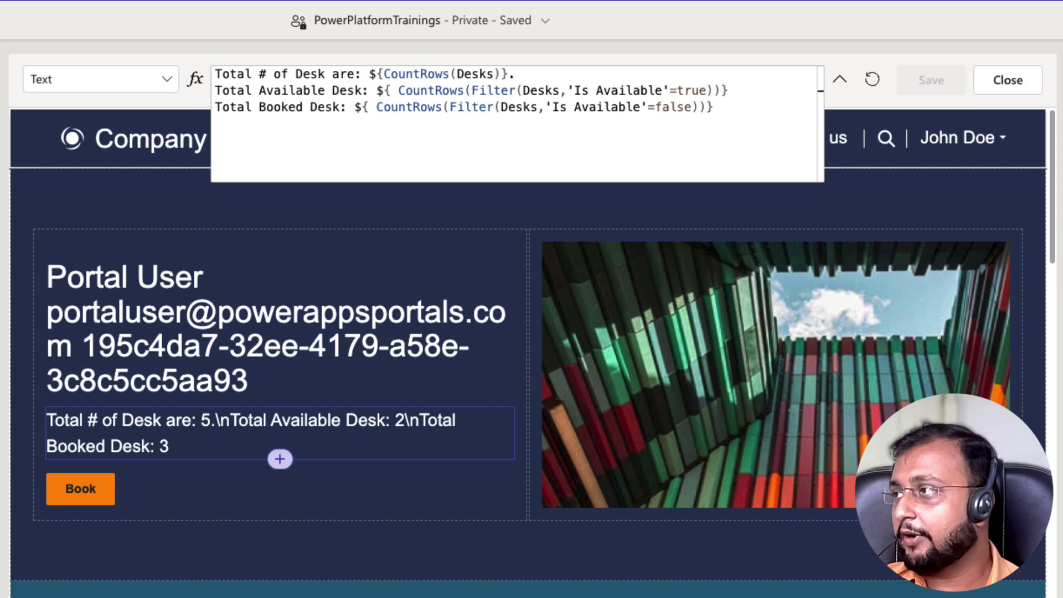
pyautogui.press('Escape')
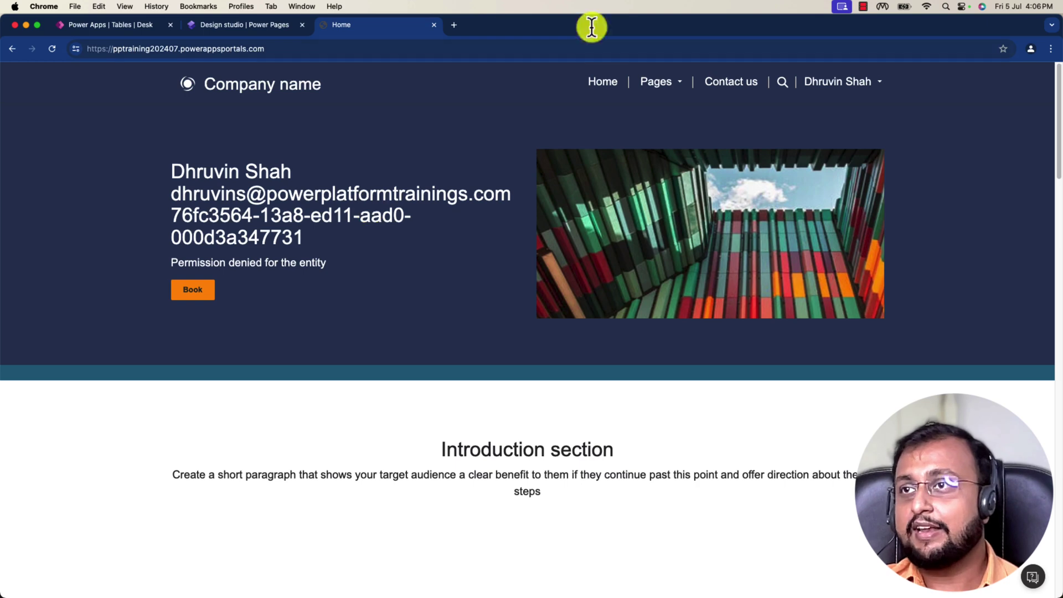
# Check the Desk table's records in Power Apps, and open the site's table permissions back in Power Pages
pyautogui.click(133, 24)
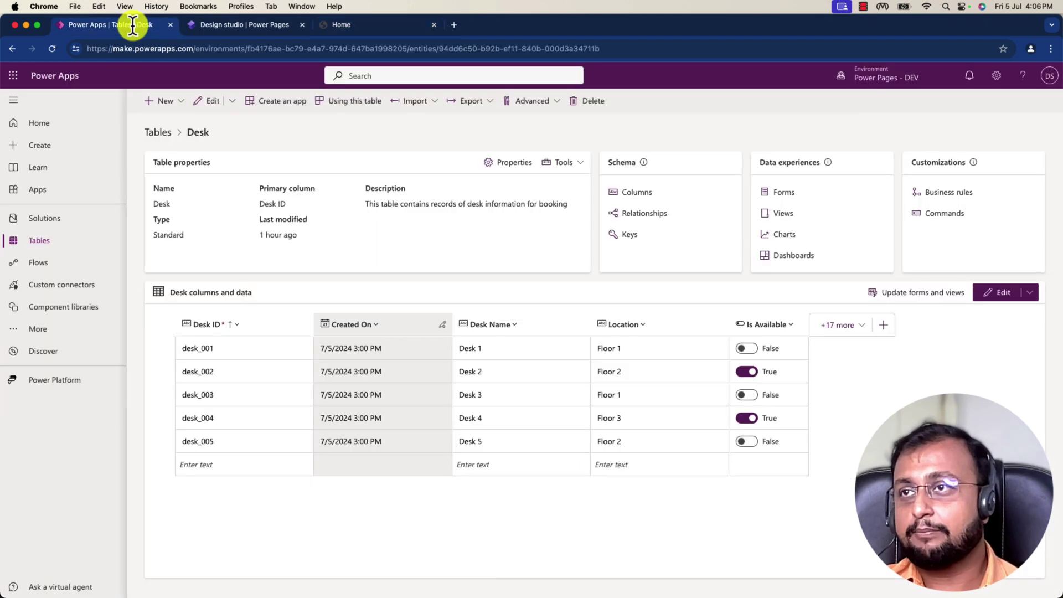
pyautogui.click(219, 25)
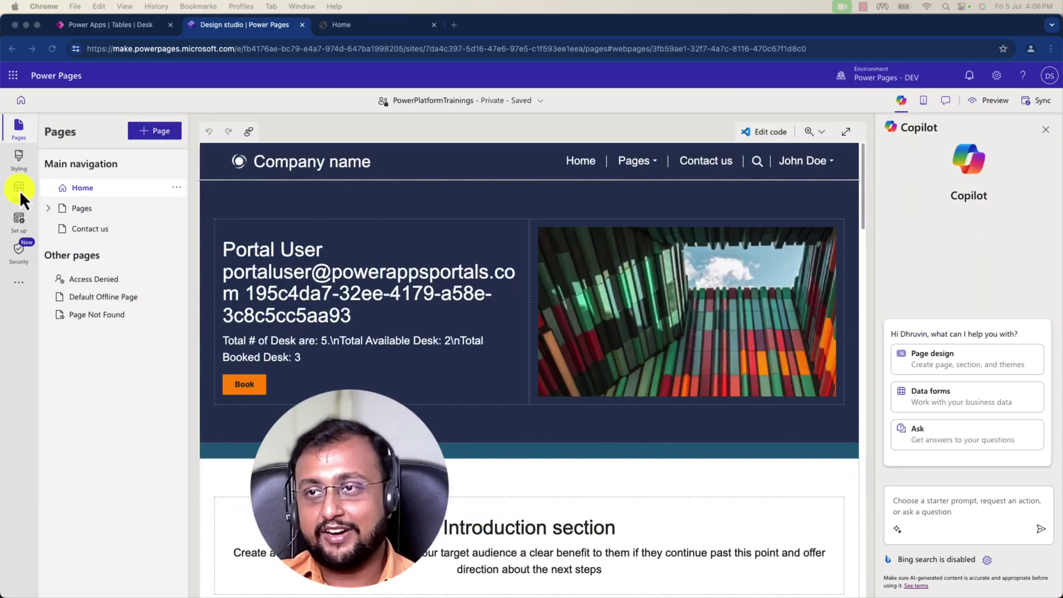
pyautogui.click(19, 252)
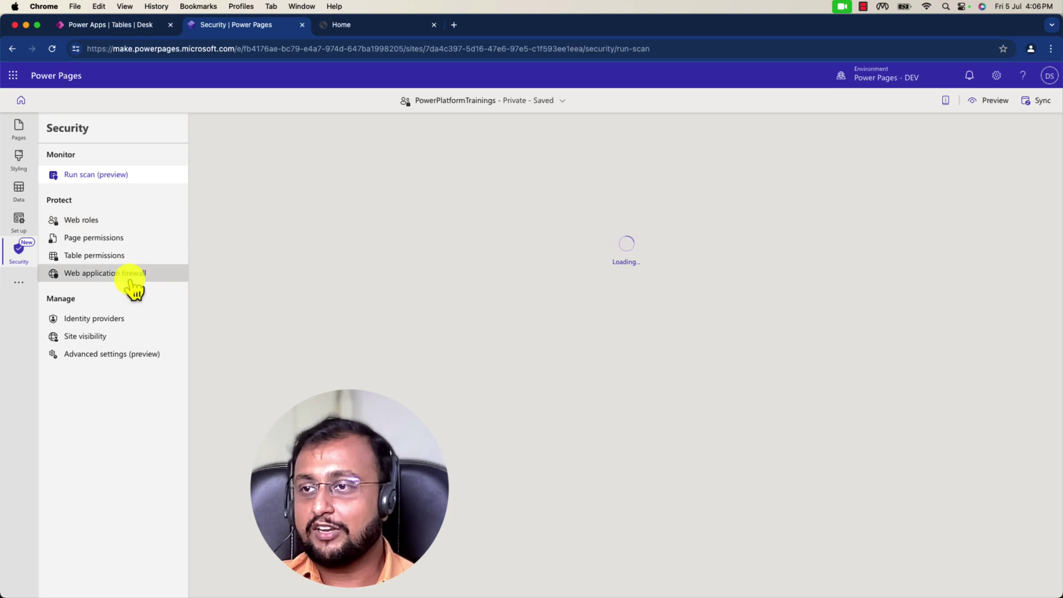
pyautogui.click(123, 255)
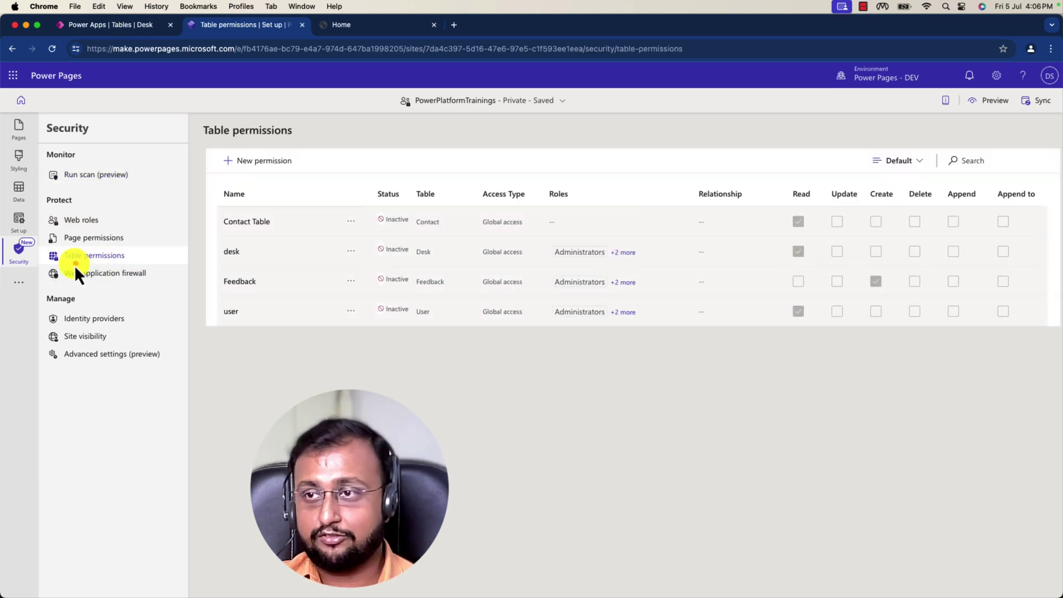
# Start a new table permission and name it "Desk Permission for PP"
pyautogui.moveTo(44, 263); pyautogui.dragTo(171, 266)
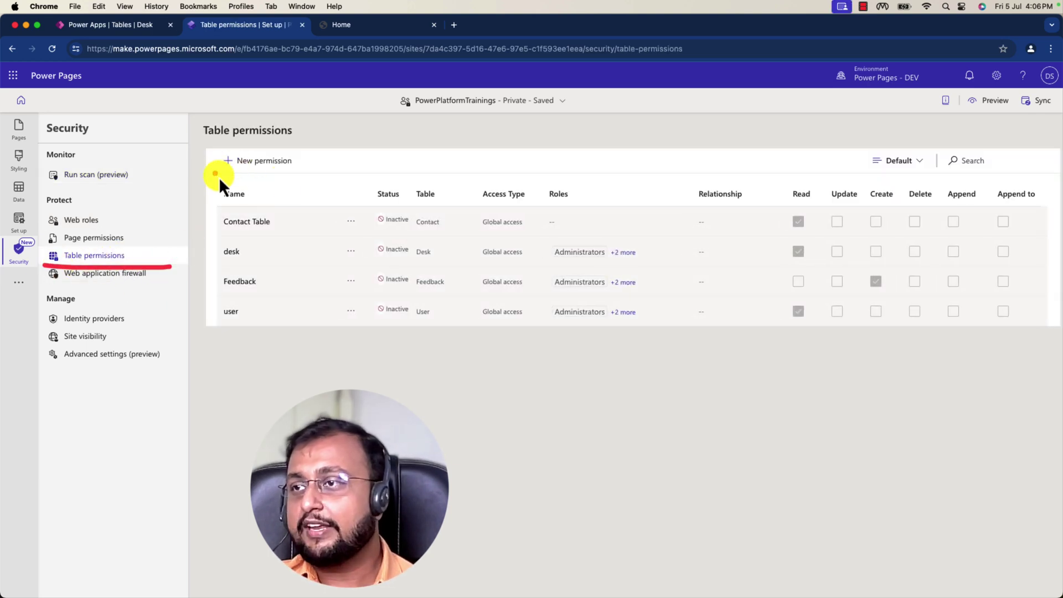
pyautogui.moveTo(218, 177)
pyautogui.mouseDown()
pyautogui.moveTo(197, 161)
pyautogui.moveTo(314, 183)
pyautogui.mouseUp()
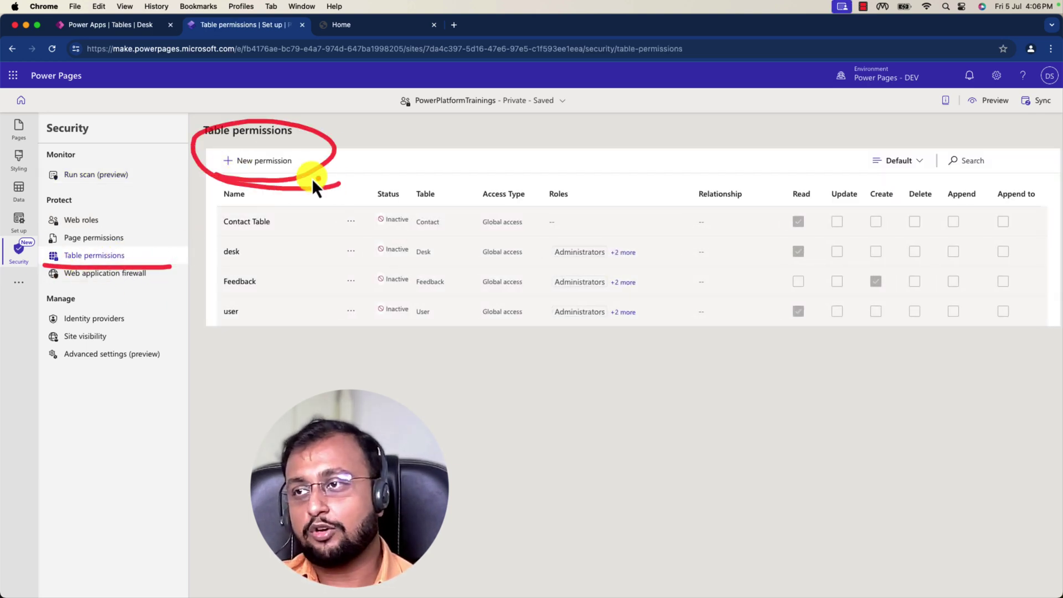
pyautogui.click(272, 163)
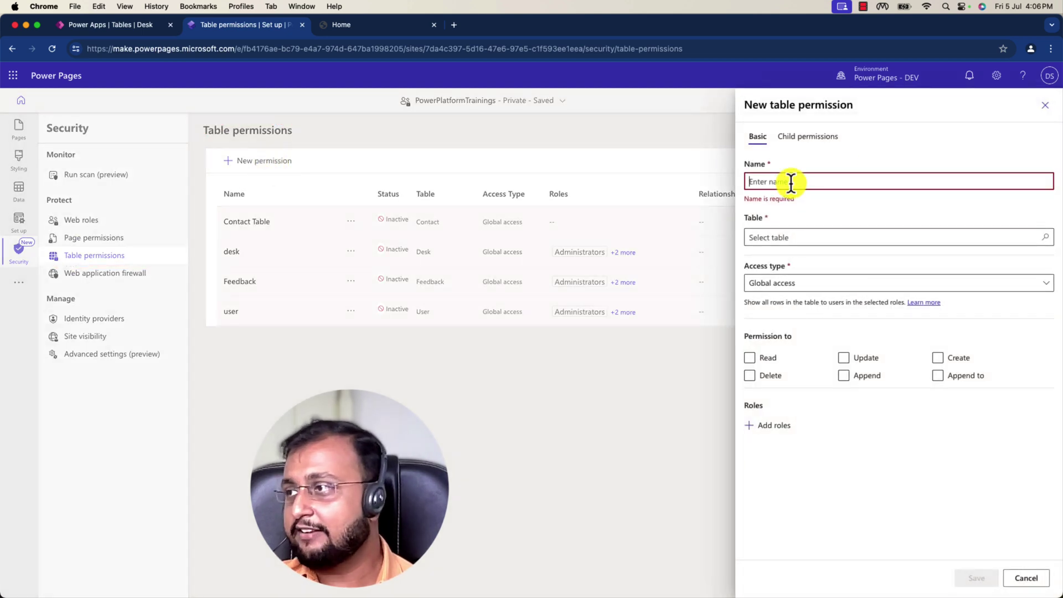
pyautogui.write('De')
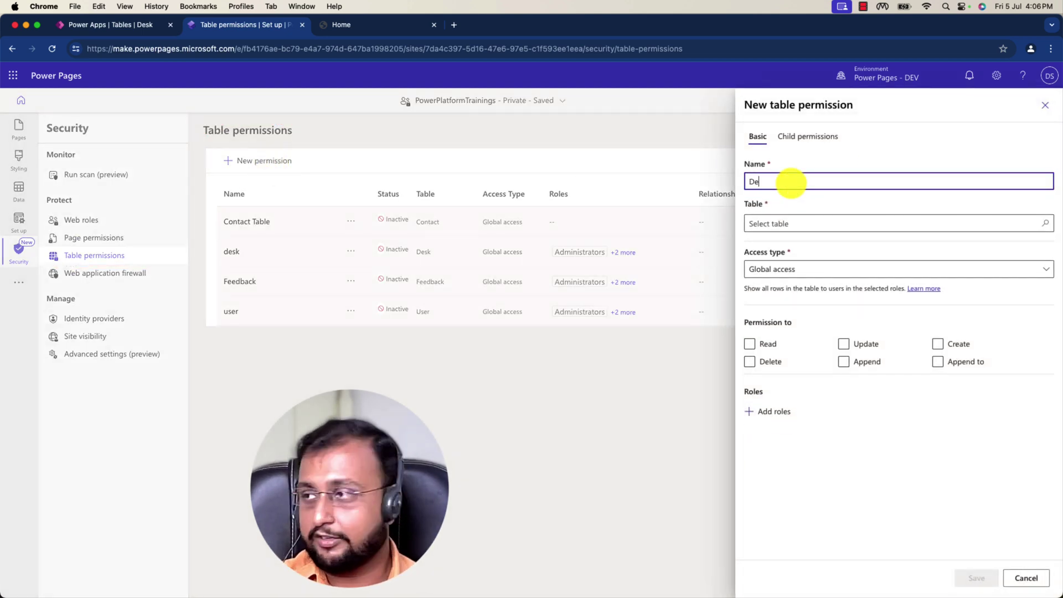
pyautogui.write('sk ')
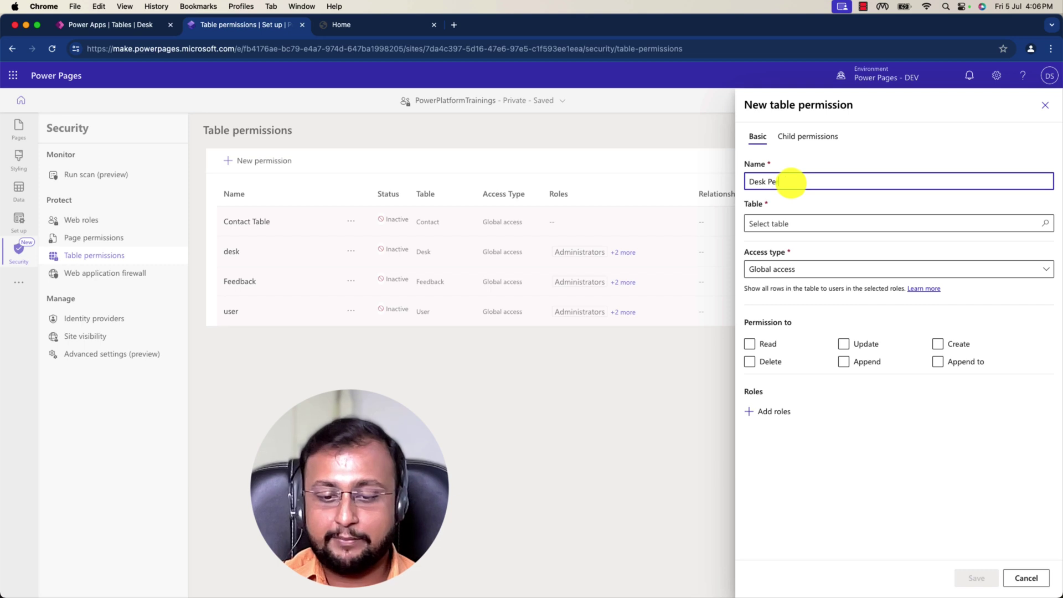
pyautogui.write('Permission for P')
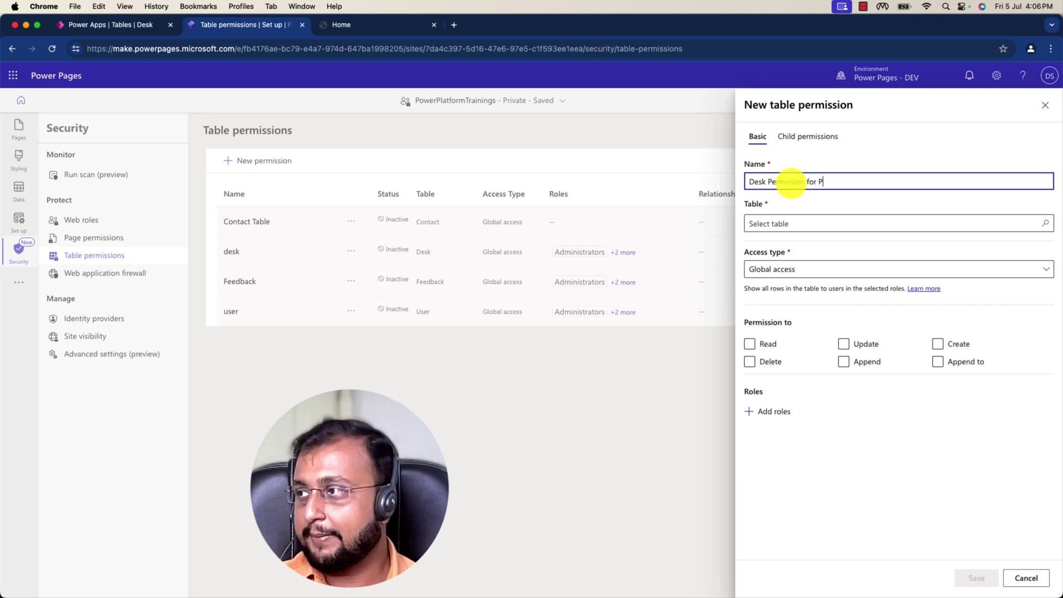
pyautogui.write('P')
# Choose Desk as the permission's table and grant the Read privilege
pyautogui.click(906, 227)
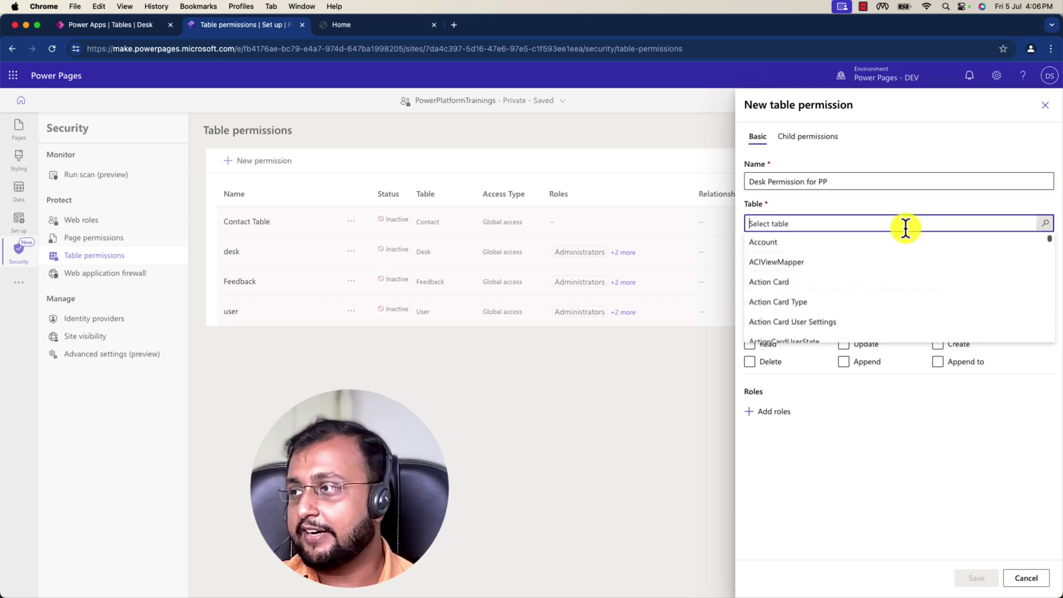
pyautogui.write('des')
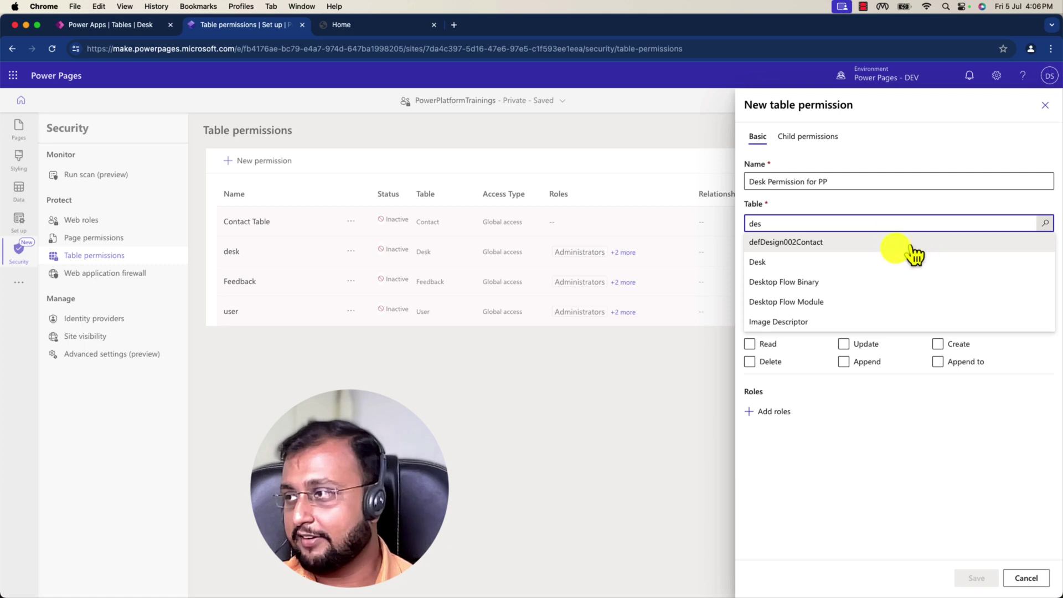
pyautogui.write('k')
pyautogui.click(836, 243)
pyautogui.click(778, 347)
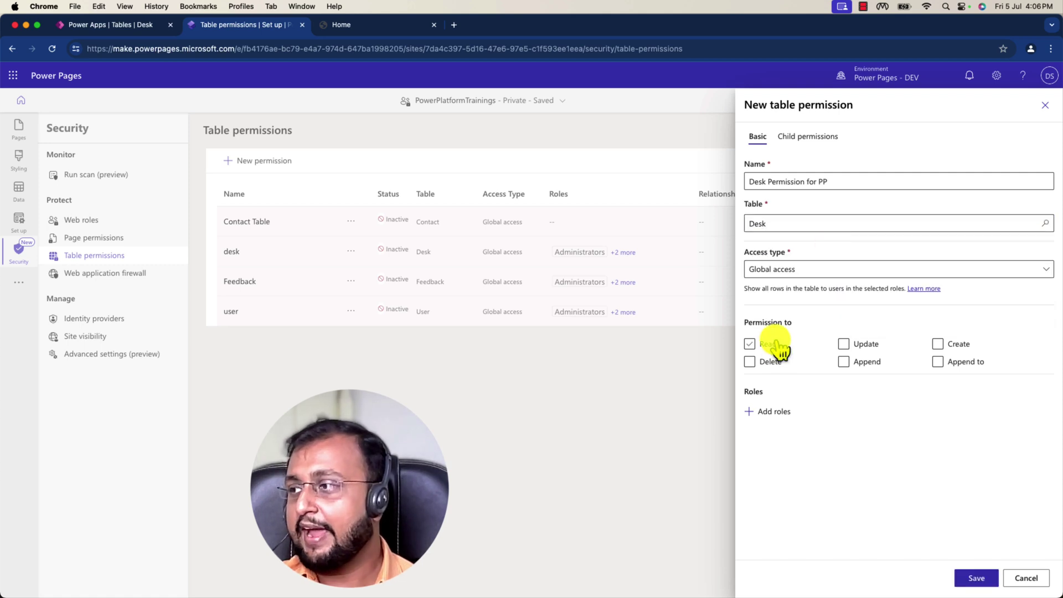
pyautogui.click(778, 347)
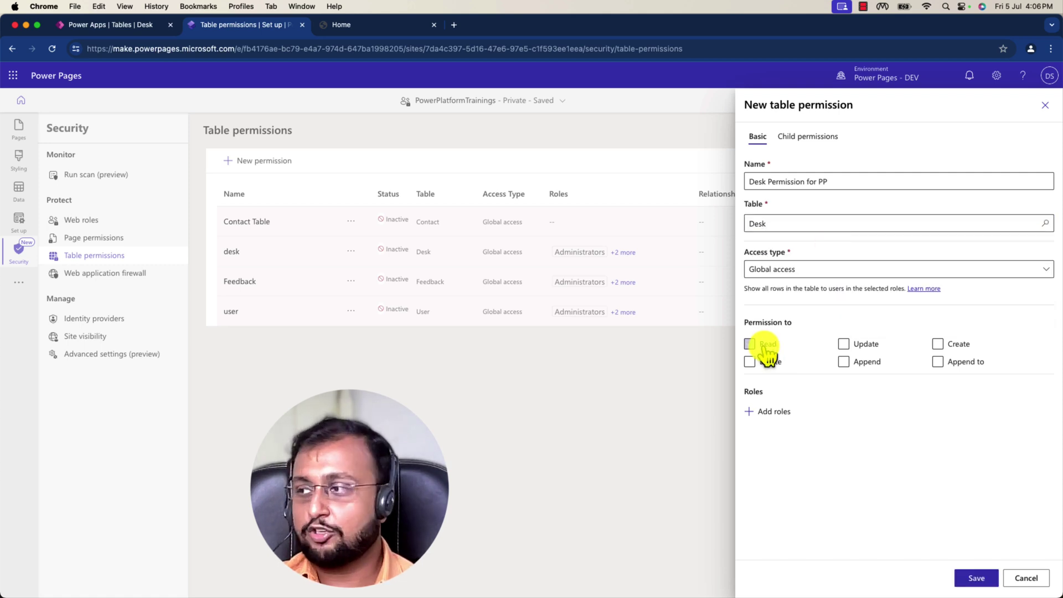
# Add the Administrators, Anonymous Users and Authenticated Users roles to the permission, and save it with the data visible to anyone
pyautogui.click(781, 413)
pyautogui.click(647, 426)
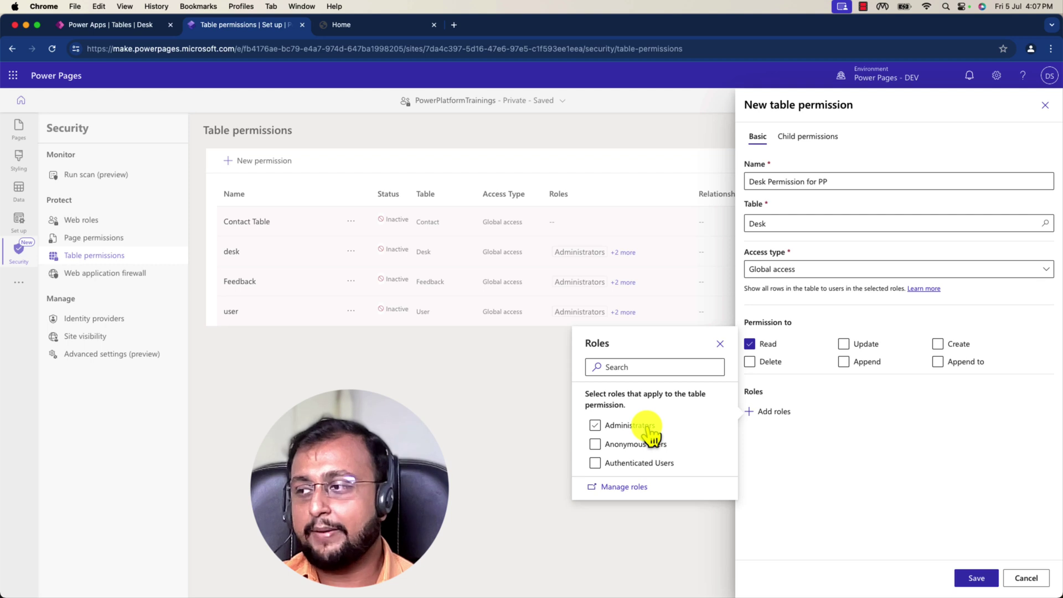
pyautogui.click(650, 445)
pyautogui.click(656, 465)
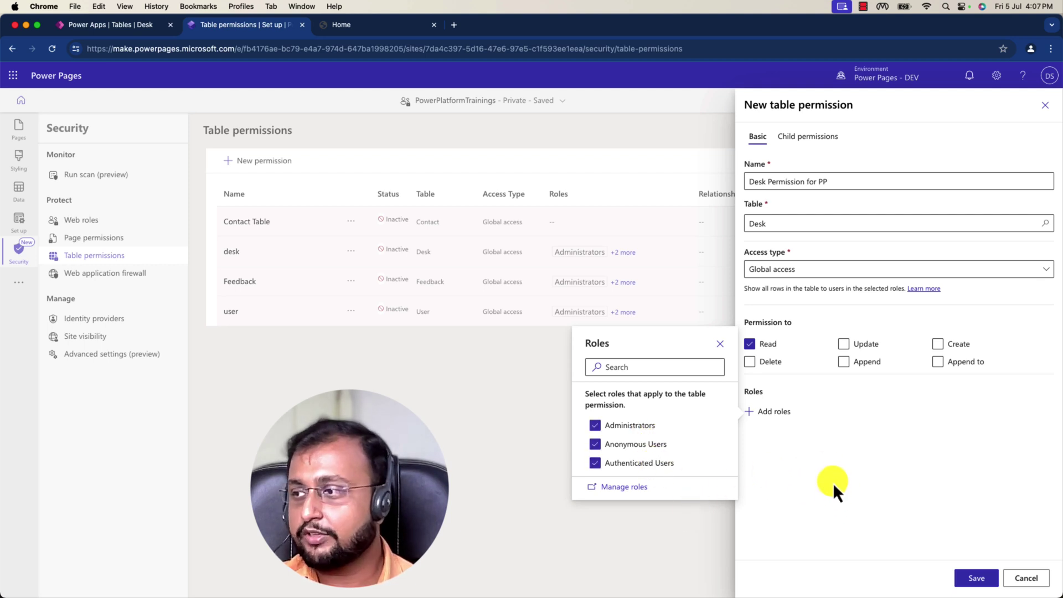
pyautogui.click(822, 497)
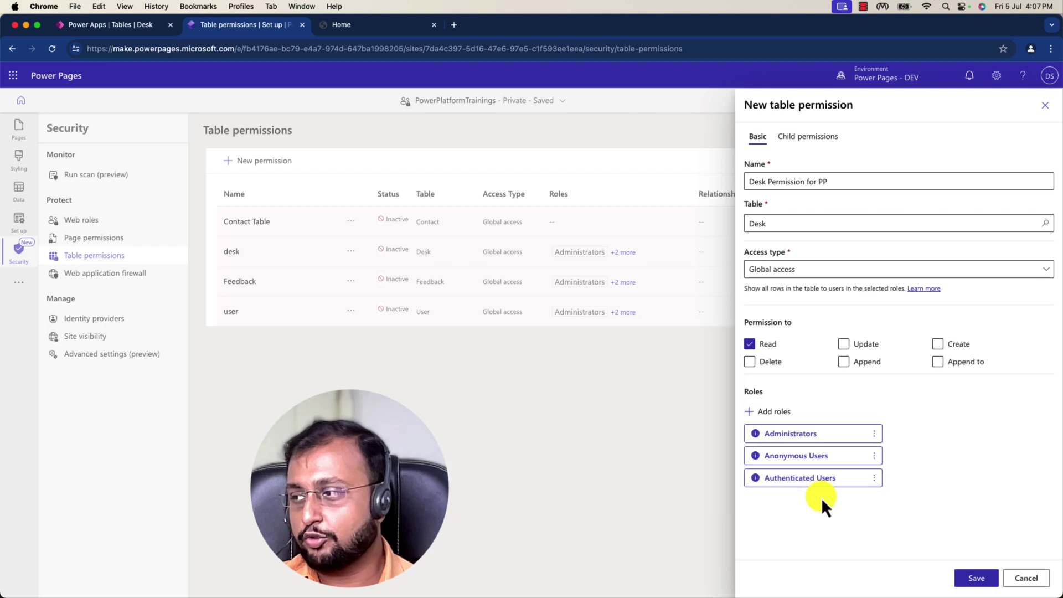
pyautogui.click(975, 578)
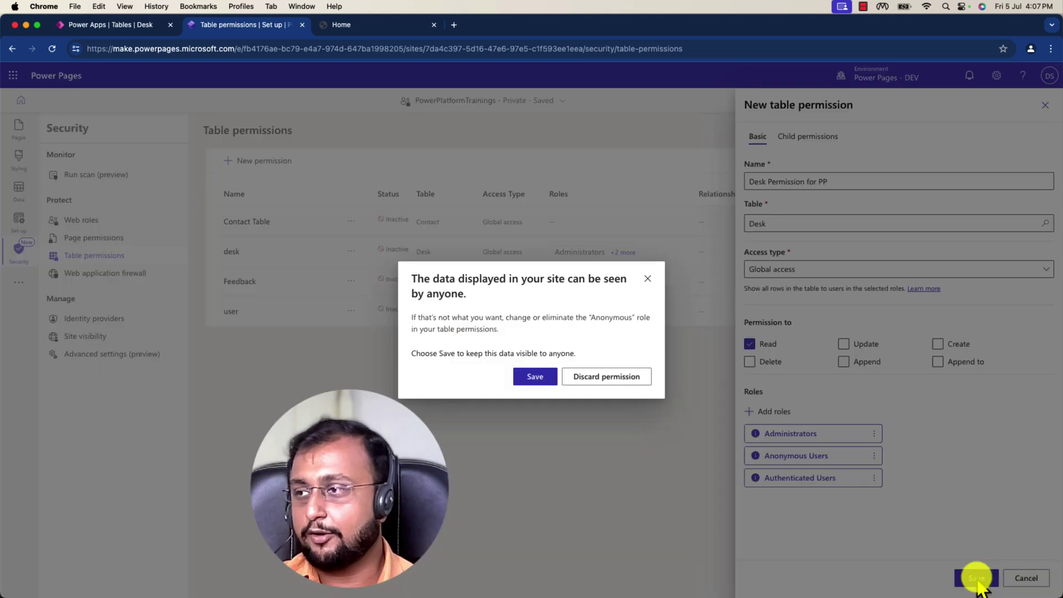
pyautogui.click(550, 379)
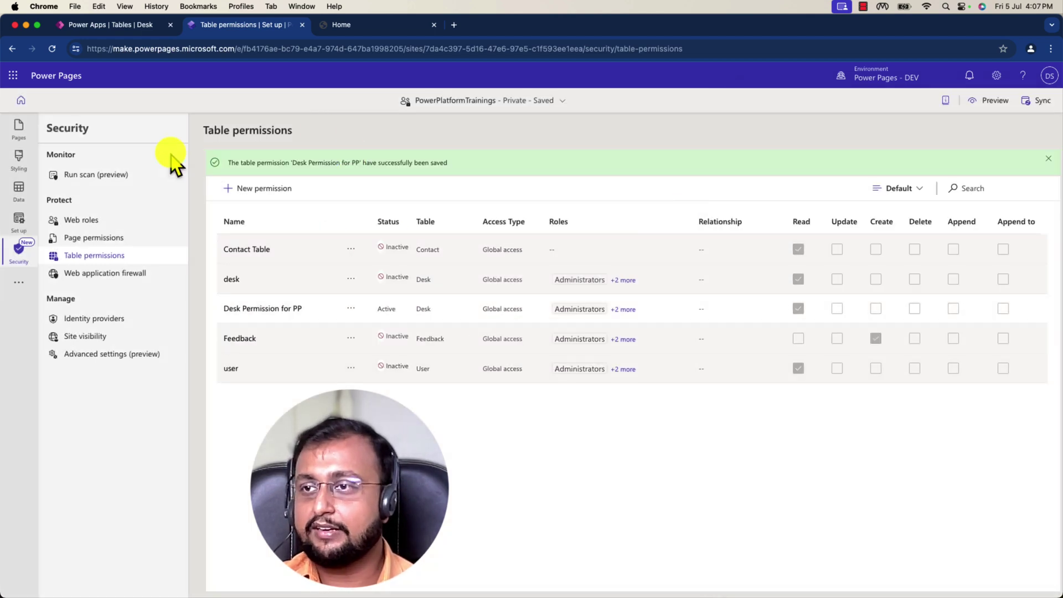
# Return to the site's pages and preview the home page at desktop size to check the total, available and booked desk counts
pyautogui.click(19, 127)
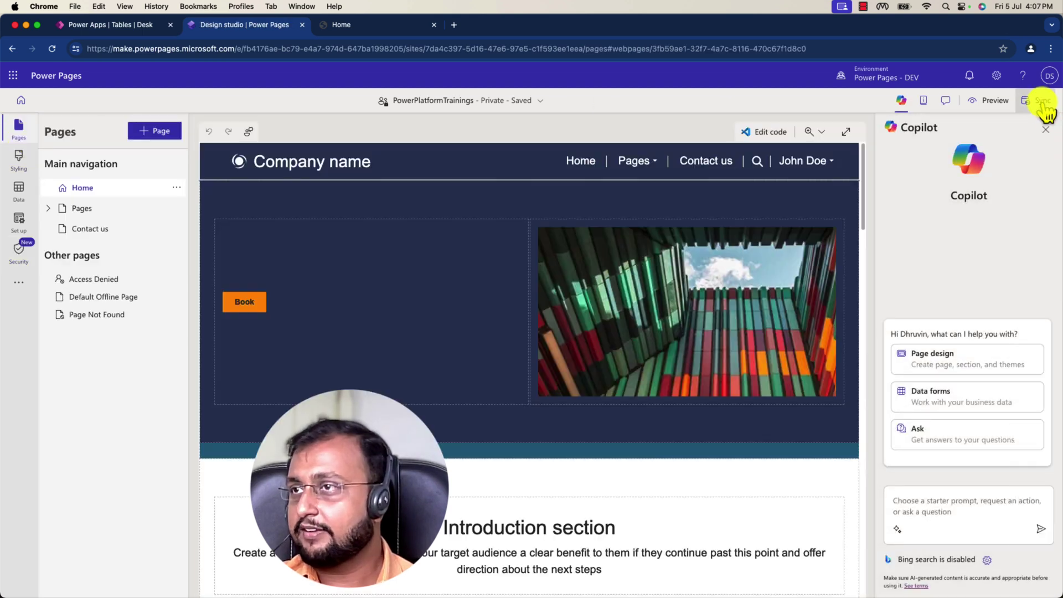
pyautogui.click(996, 100)
pyautogui.click(963, 141)
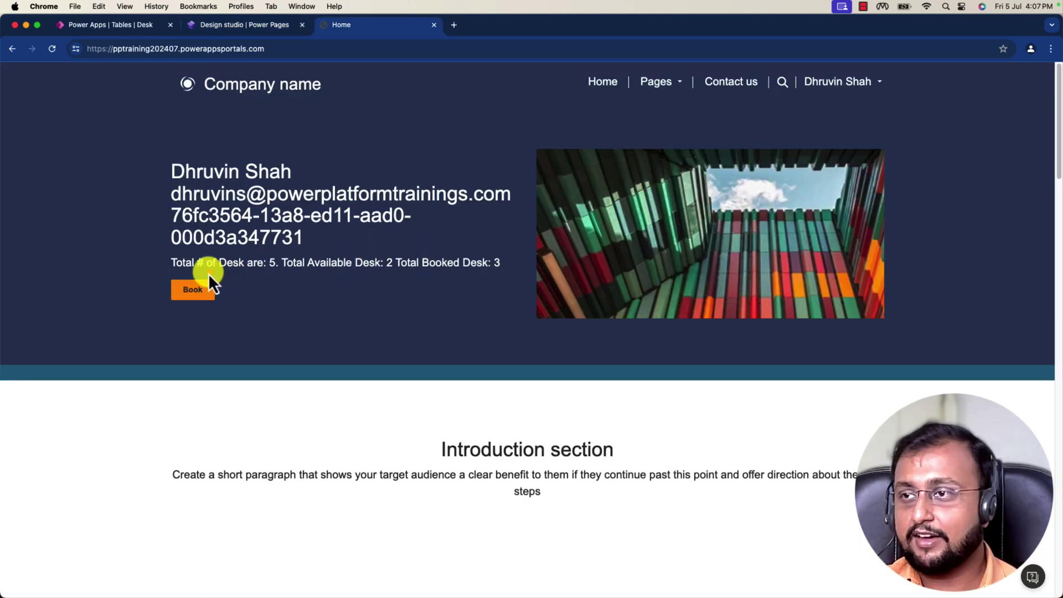
pyautogui.moveTo(510, 247); pyautogui.dragTo(246, 243)
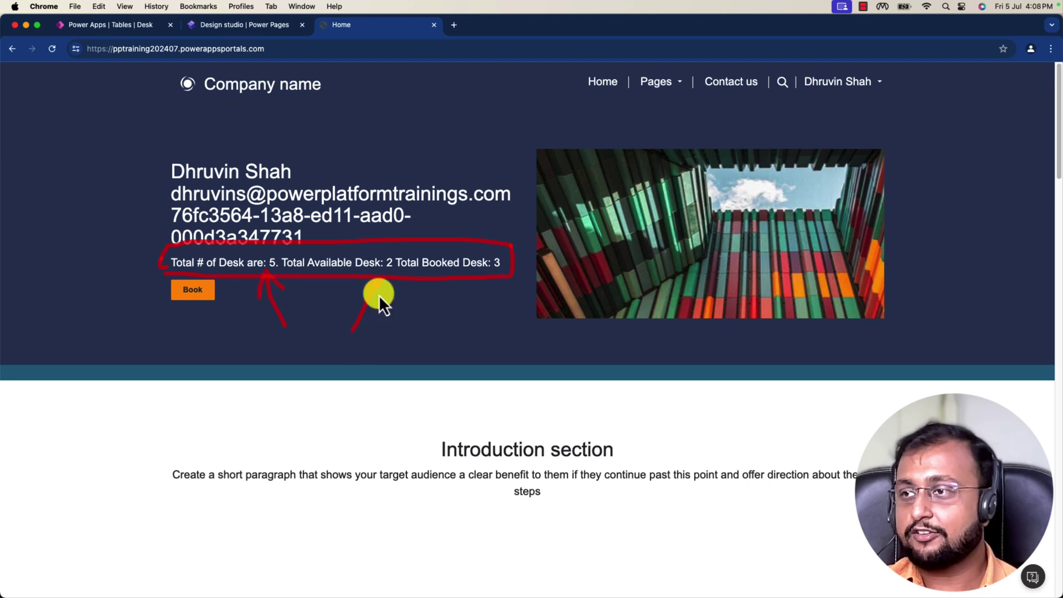
pyautogui.moveTo(473, 287); pyautogui.dragTo(500, 305)
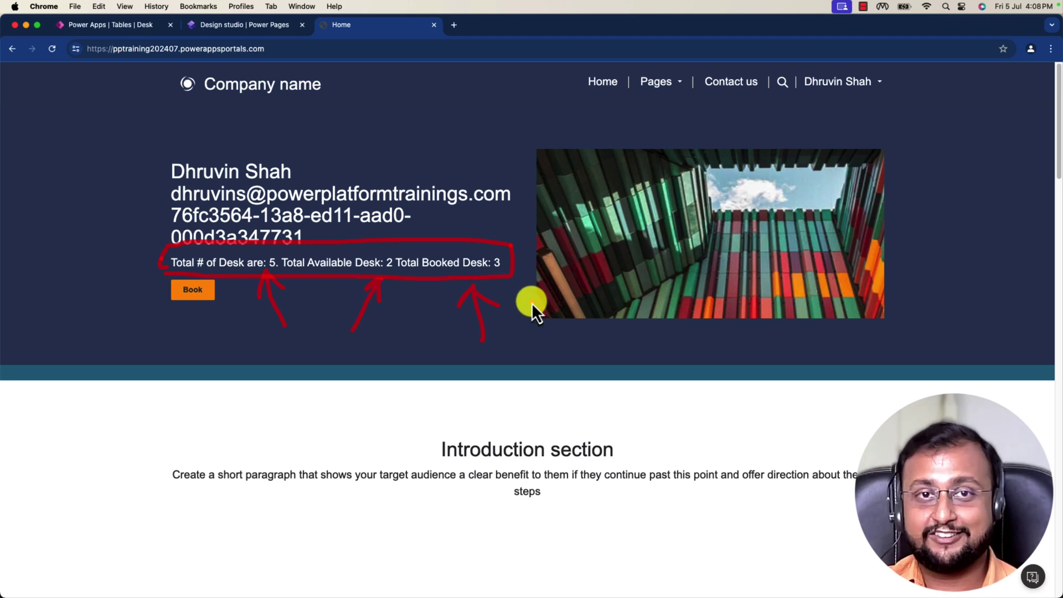
# Back in the design studio, set the Book button's text formula to =If(CountRows(Filter(Desks,'Is Available'=true)),"Book Now","Fully Booked")
pyautogui.hotkey('ctrl', 'shift', 'Tab')
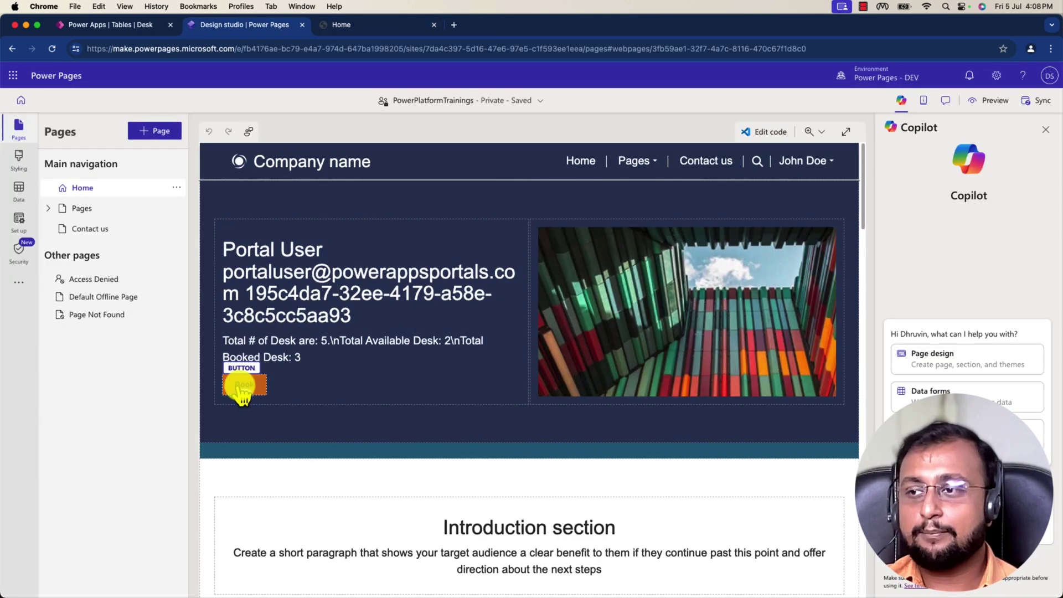
pyautogui.click(260, 389)
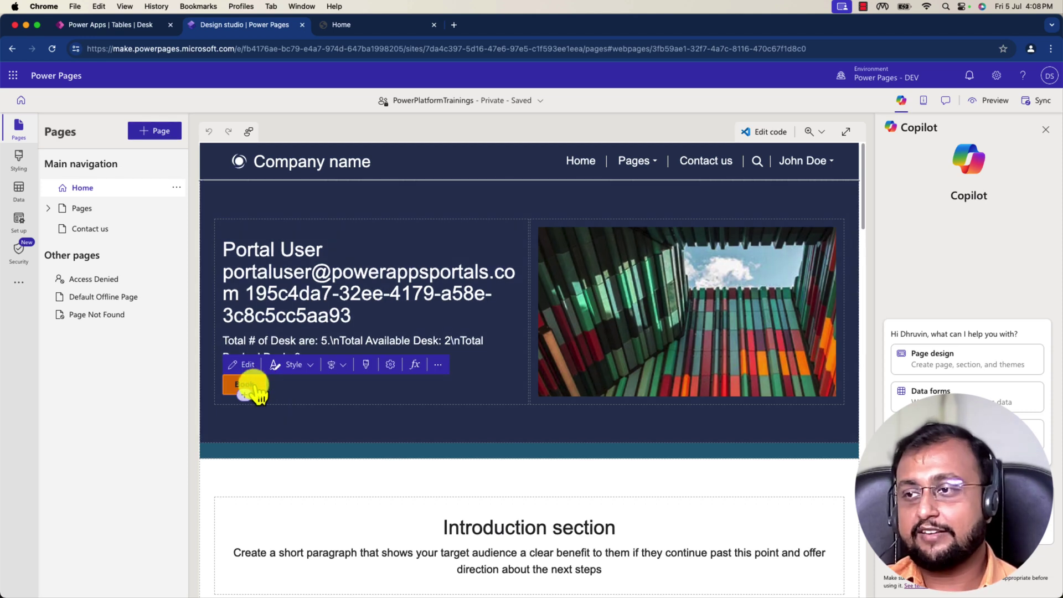
pyautogui.click(417, 367)
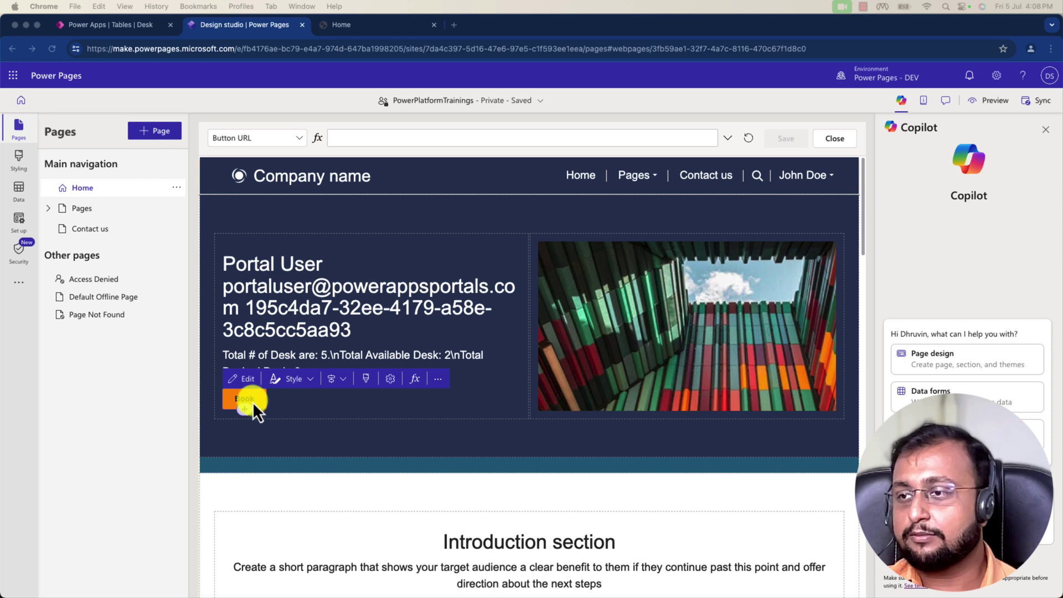
pyautogui.click(301, 143)
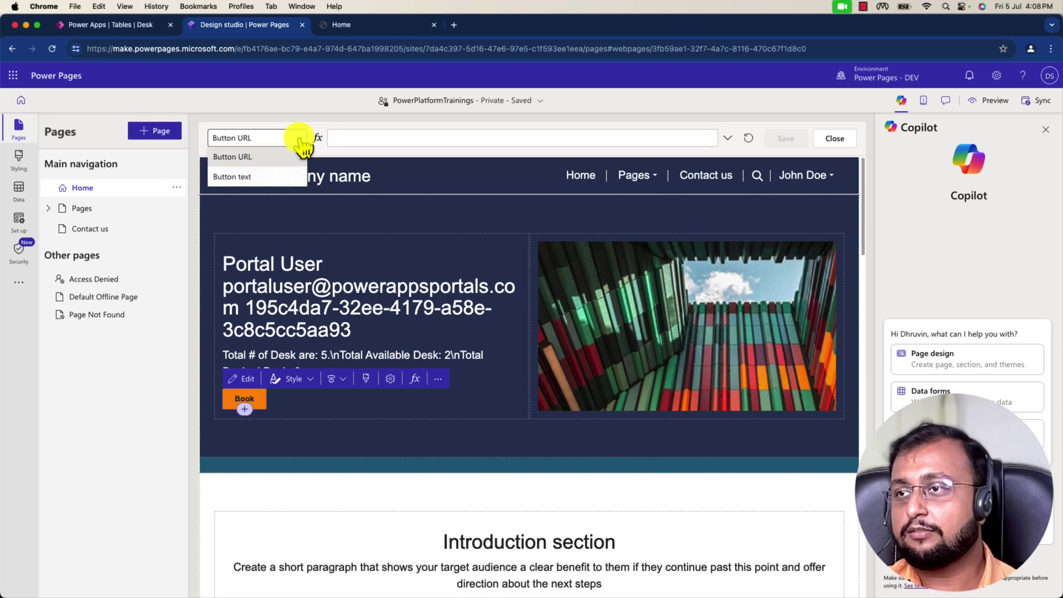
pyautogui.click(285, 175)
pyautogui.moveTo(381, 140); pyautogui.dragTo(290, 136)
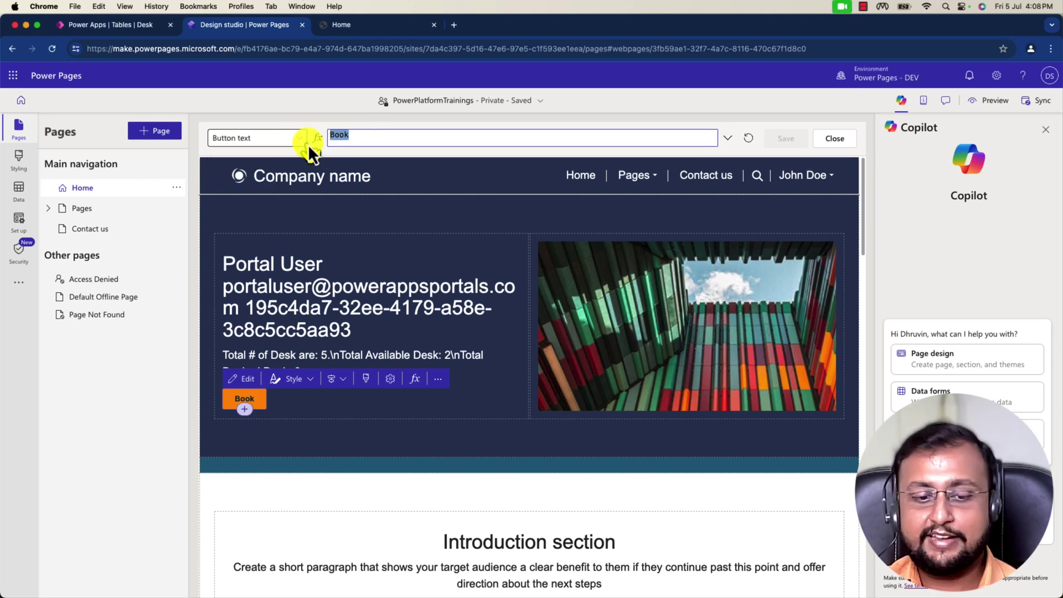
pyautogui.write('=If(CountRows(Filter(Desks,\'Is Available\'=true)),"Book Now","Fully Booked")')
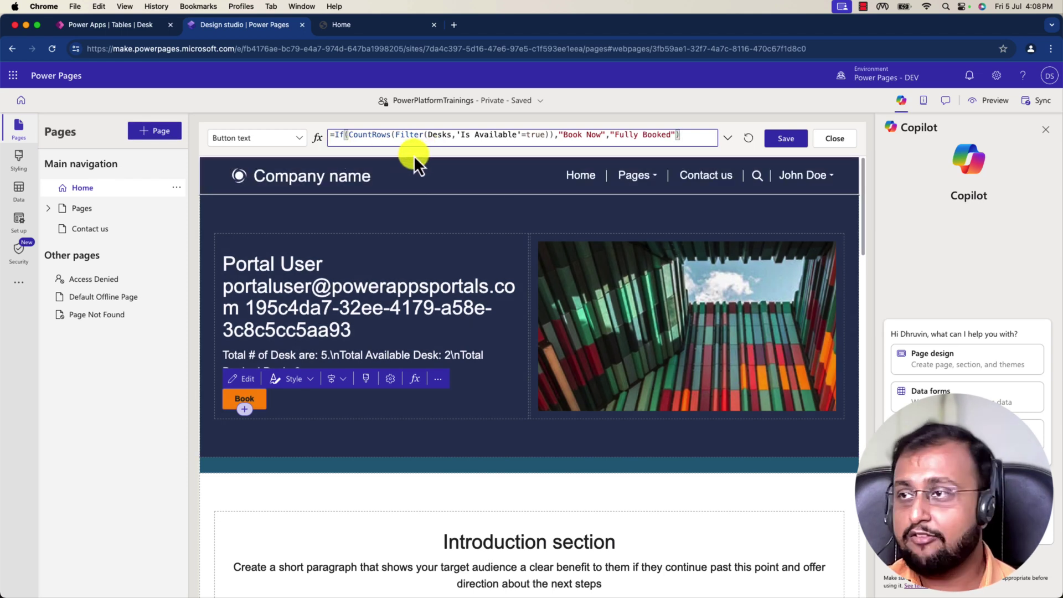
pyautogui.moveTo(402, 145); pyautogui.dragTo(536, 150)
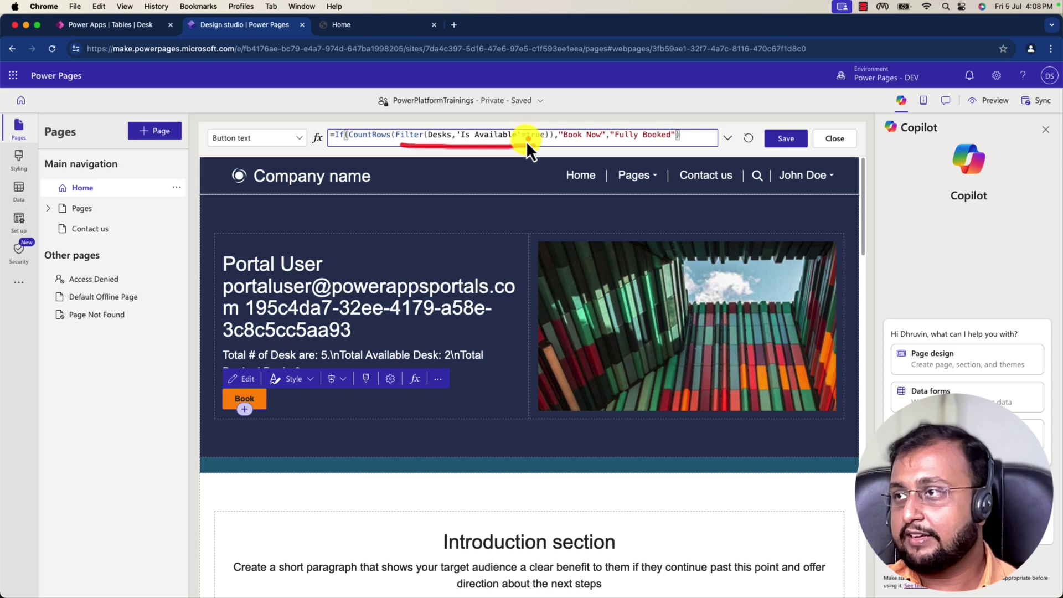
pyautogui.moveTo(402, 146); pyautogui.dragTo(559, 148)
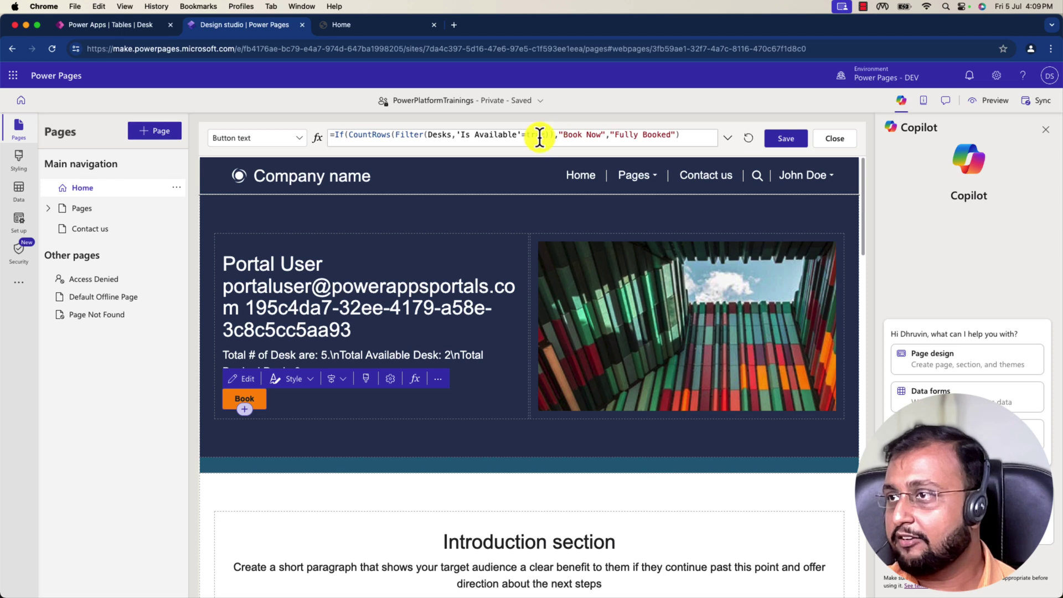
pyautogui.click(550, 134)
pyautogui.click(553, 135)
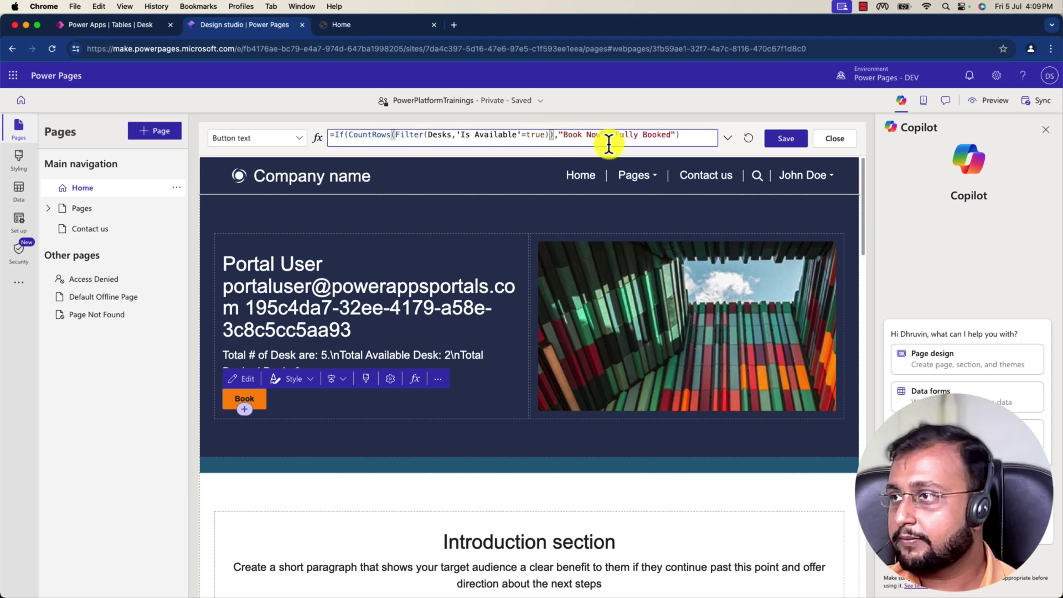
pyautogui.write('>')
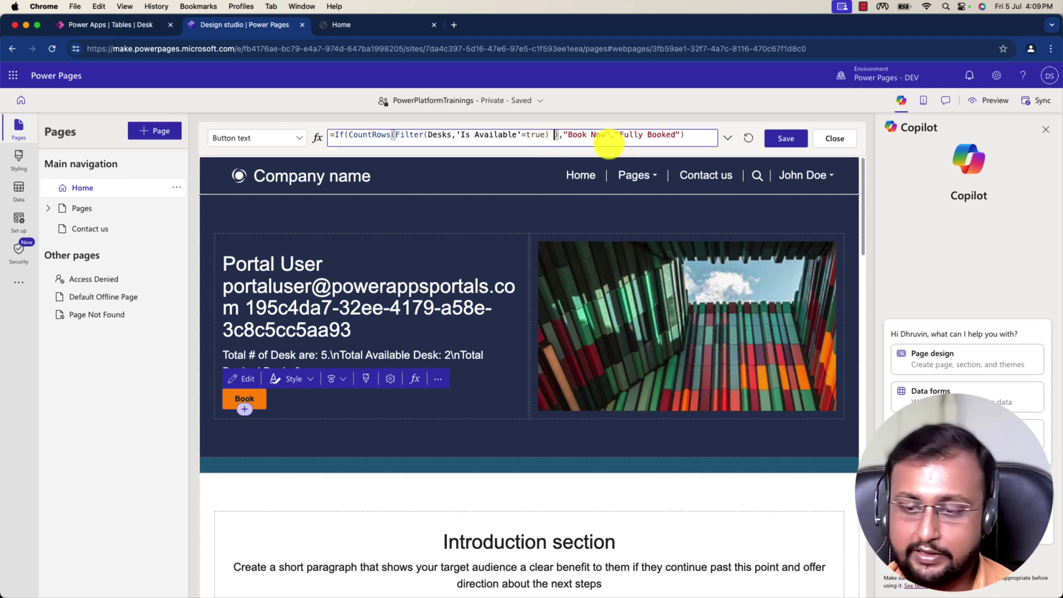
pyautogui.write('0')
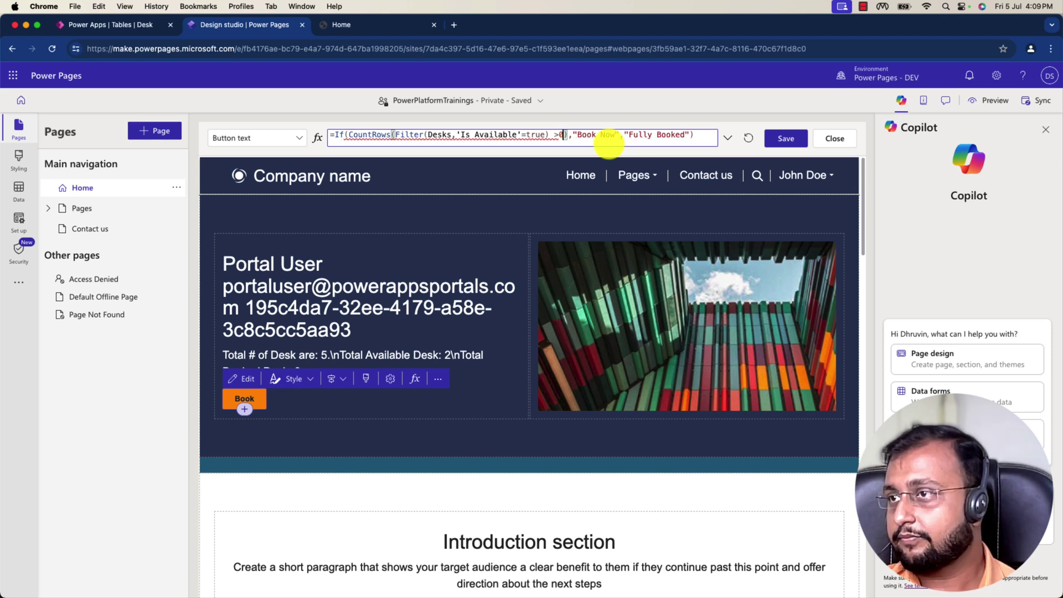
pyautogui.press('BackSpace')
pyautogui.press('BackSpace')
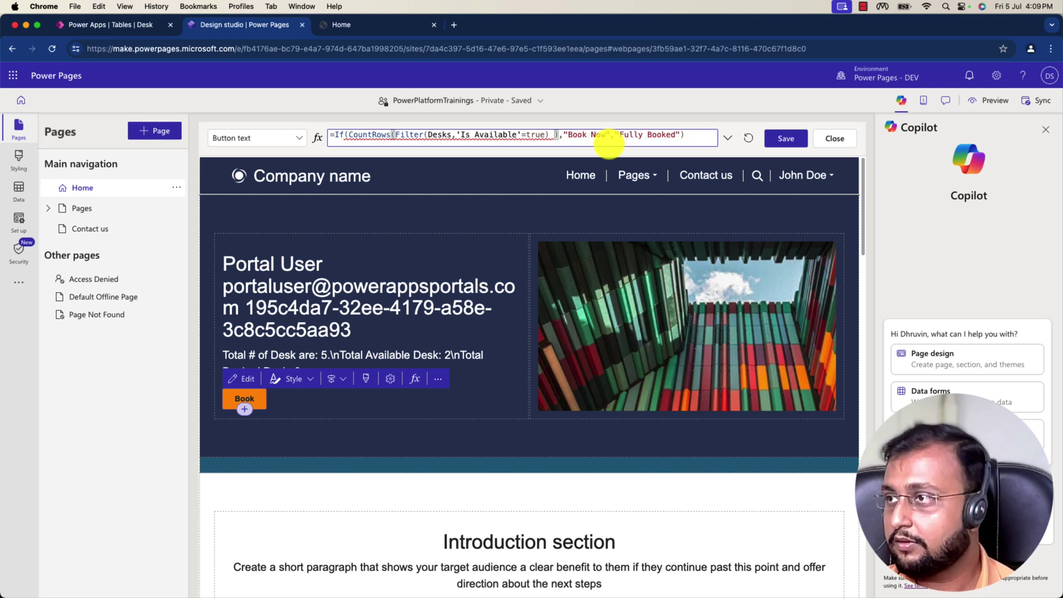
pyautogui.press('BackSpace')
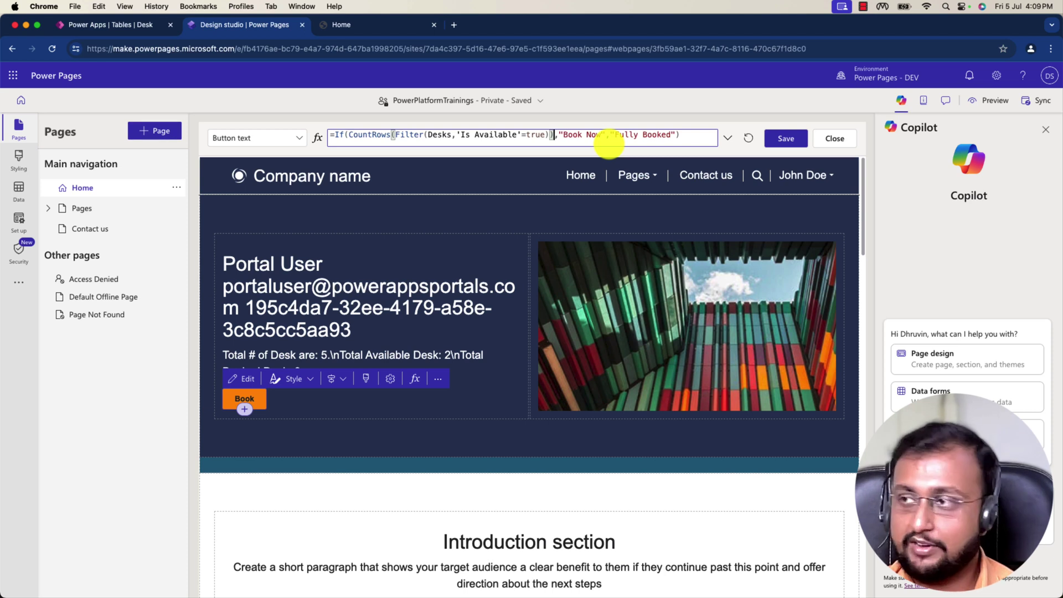
# Add the comparison >0 directly after the CountRows expression in the button text formula, and save the formula
pyautogui.write('>0')
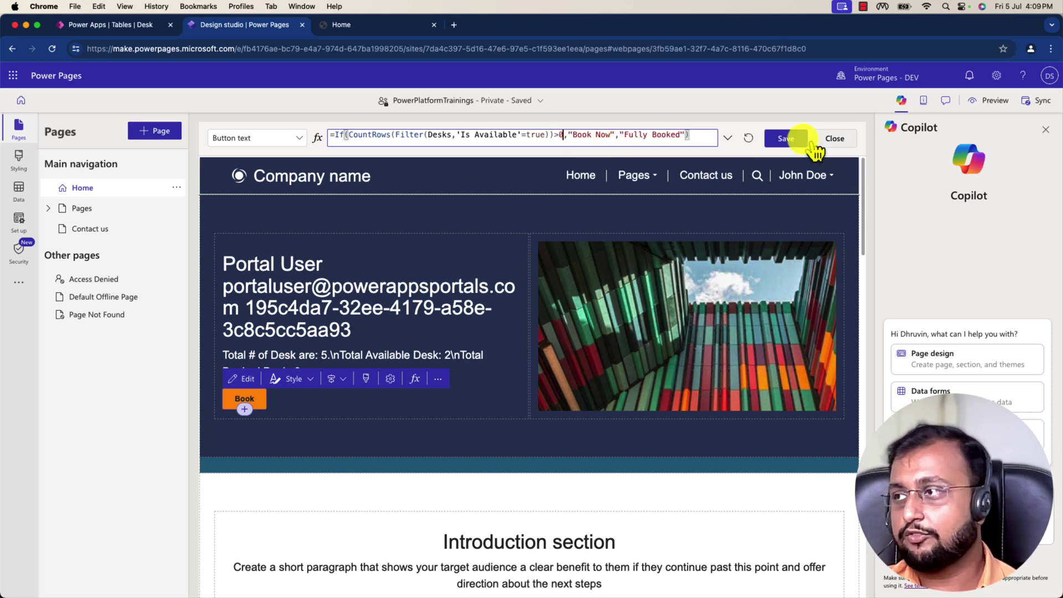
pyautogui.click(787, 142)
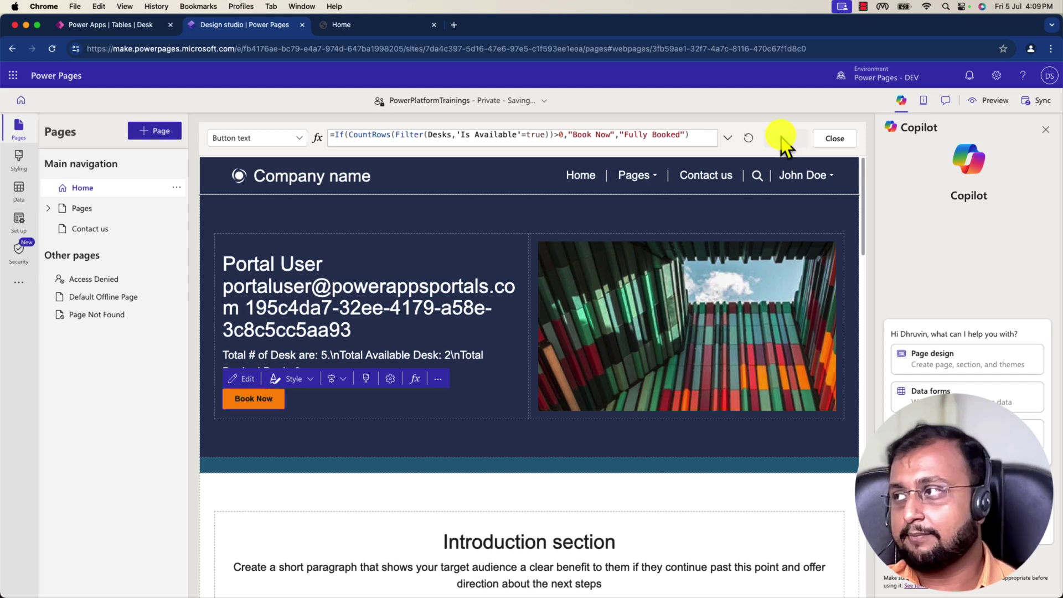
# Preview the home page at desktop size and check the text shown on the booking button
pyautogui.click(995, 102)
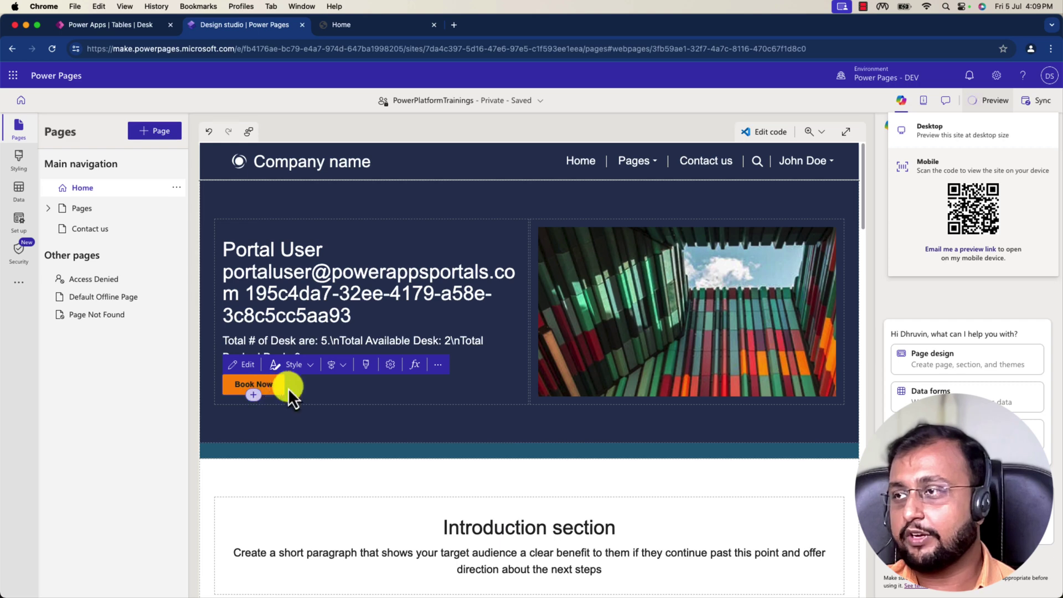
pyautogui.click(963, 139)
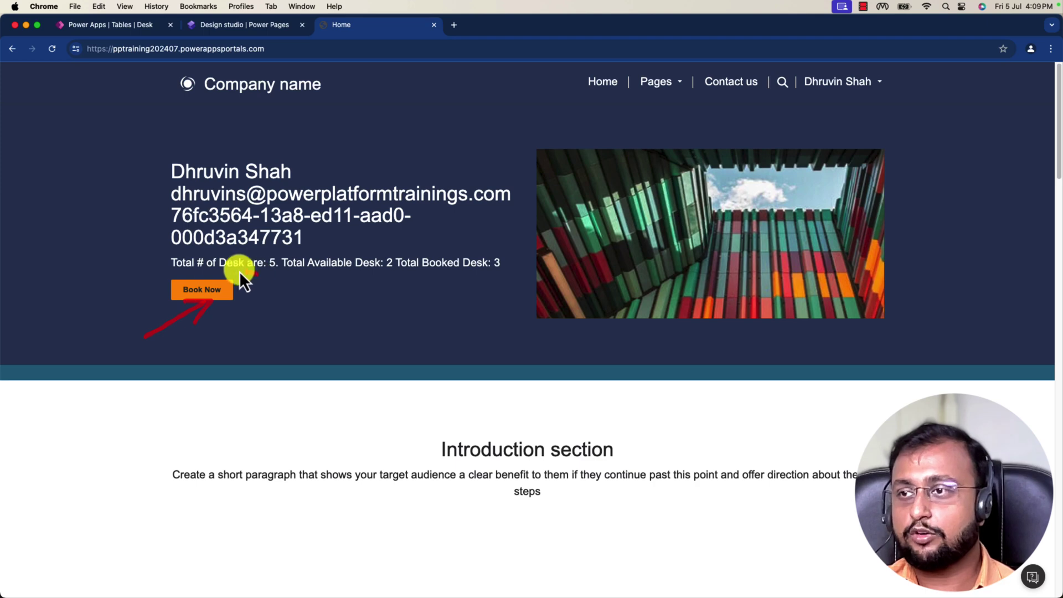
pyautogui.moveTo(240, 271); pyautogui.dragTo(180, 331)
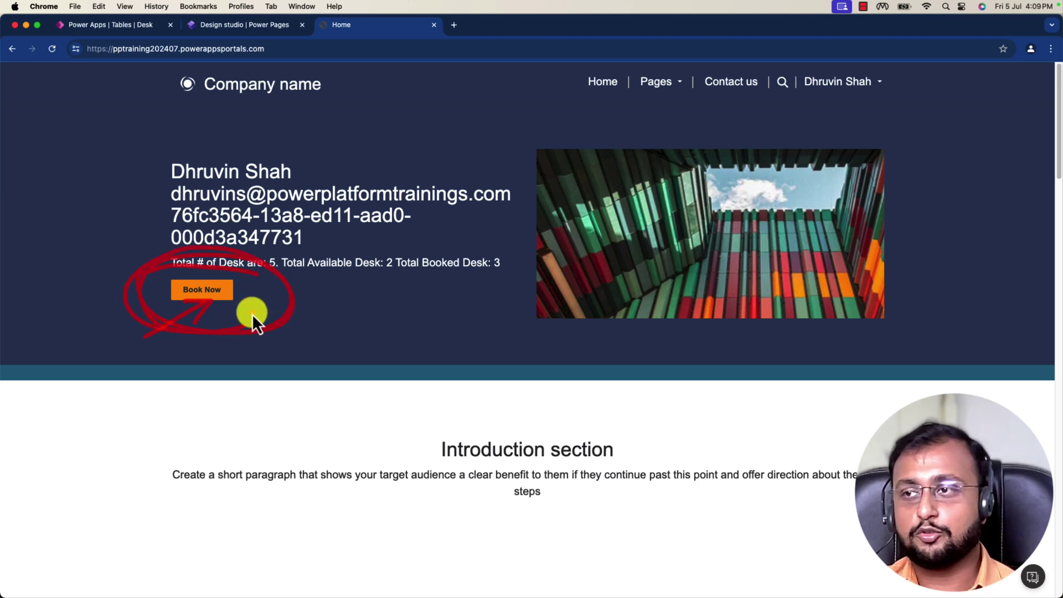
# Back in the design studio, add a text component between the desk counts and the Book Now button, and clear its placeholder text
pyautogui.hotkey('ctrl', 'shift', 'Tab')
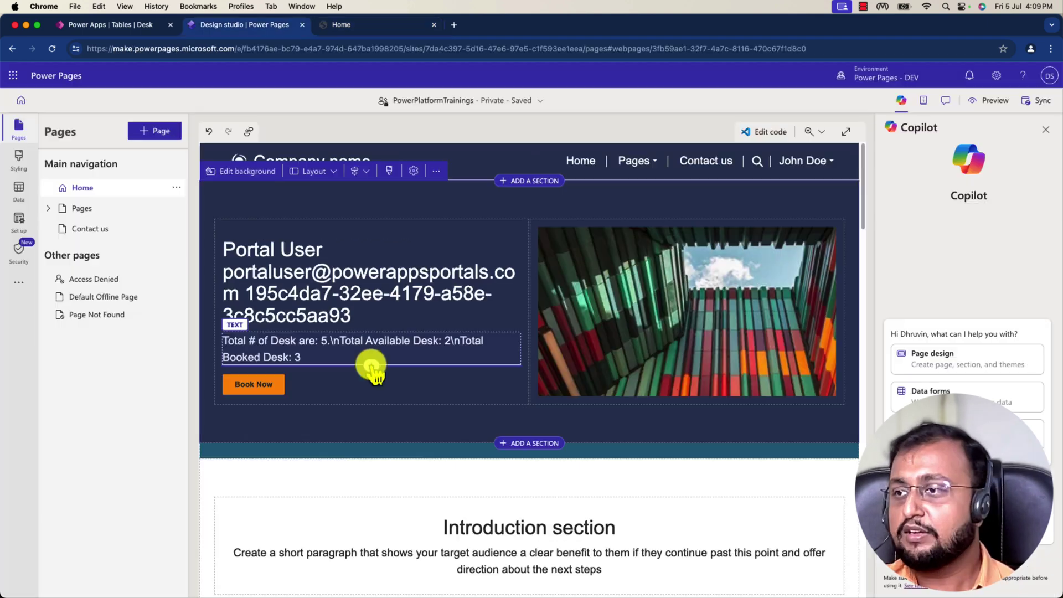
pyautogui.click(371, 366)
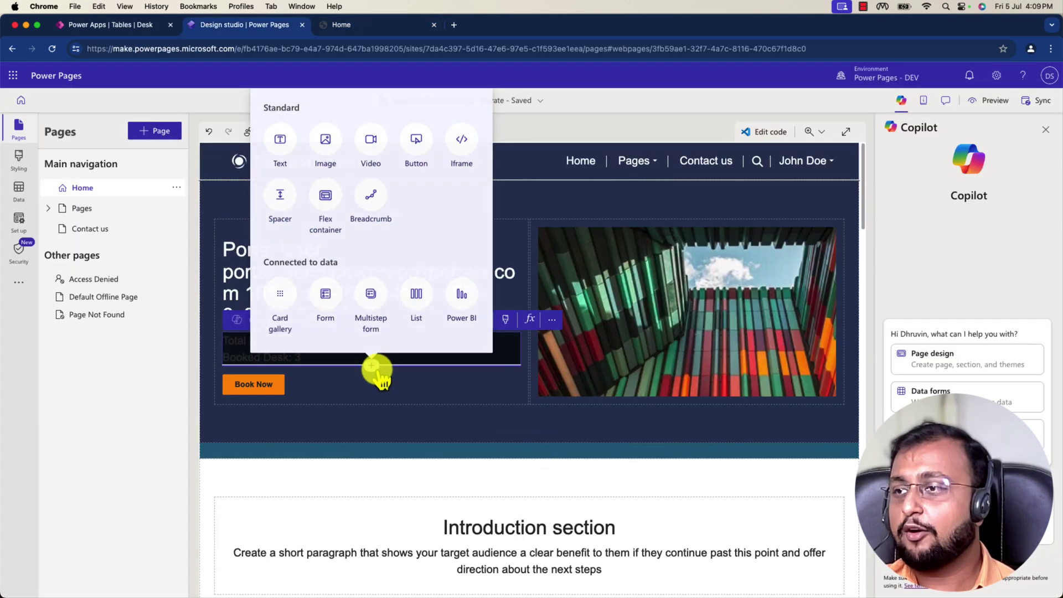
pyautogui.click(286, 151)
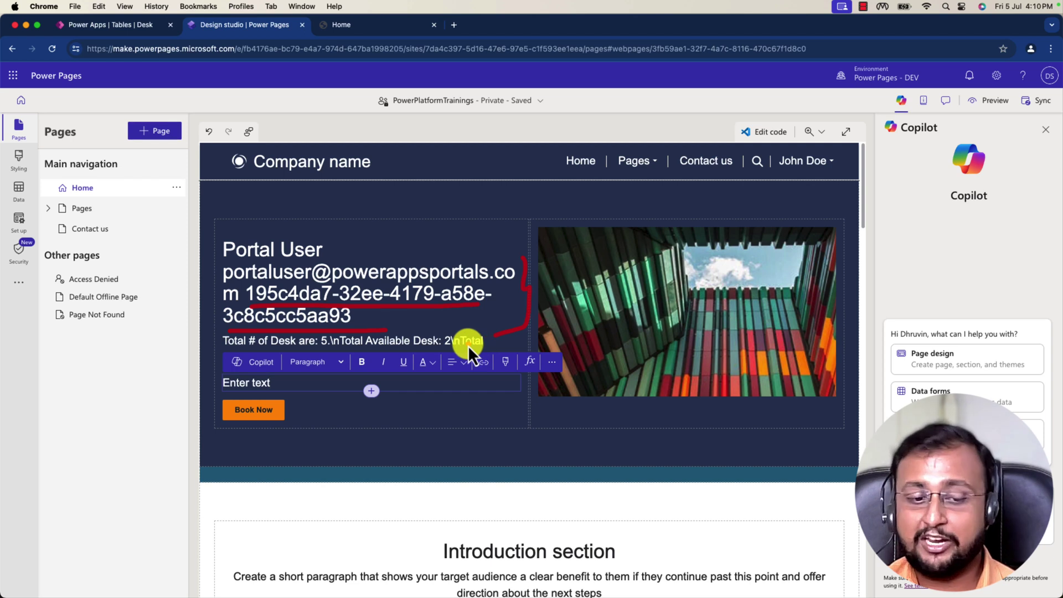
pyautogui.tripleClick(300, 383)
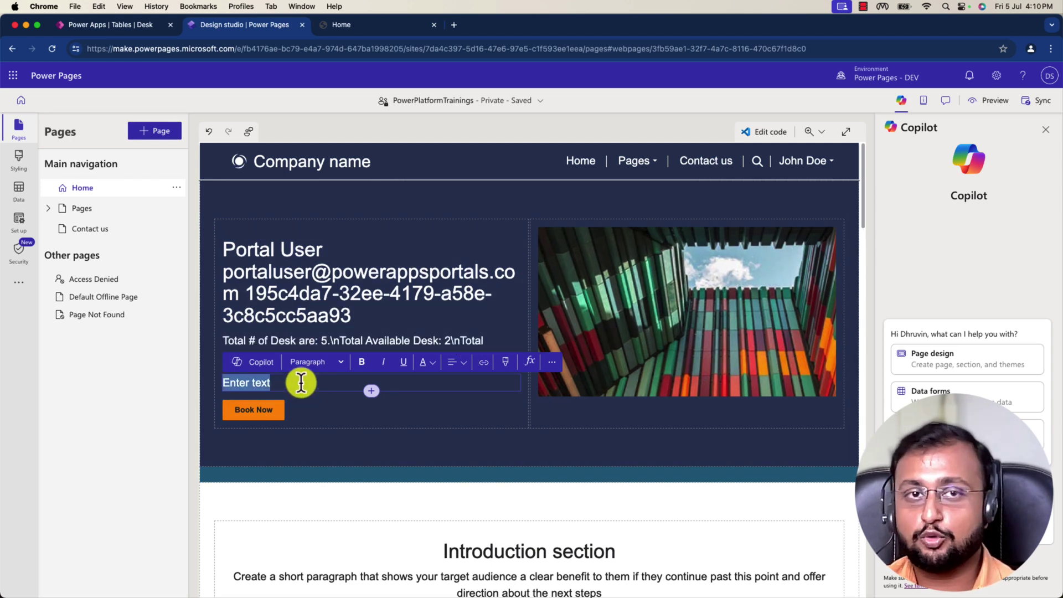
pyautogui.press('BackSpace')
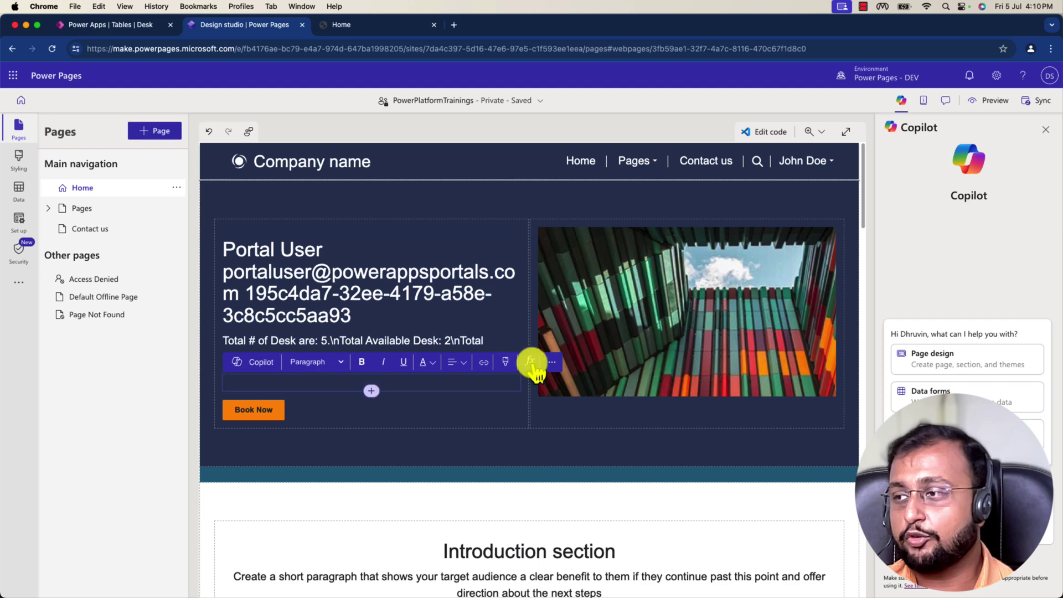
# Start the new text component's Power Fx formula with =Concatenate("Hello" , as the function and its first argument
pyautogui.click(530, 361)
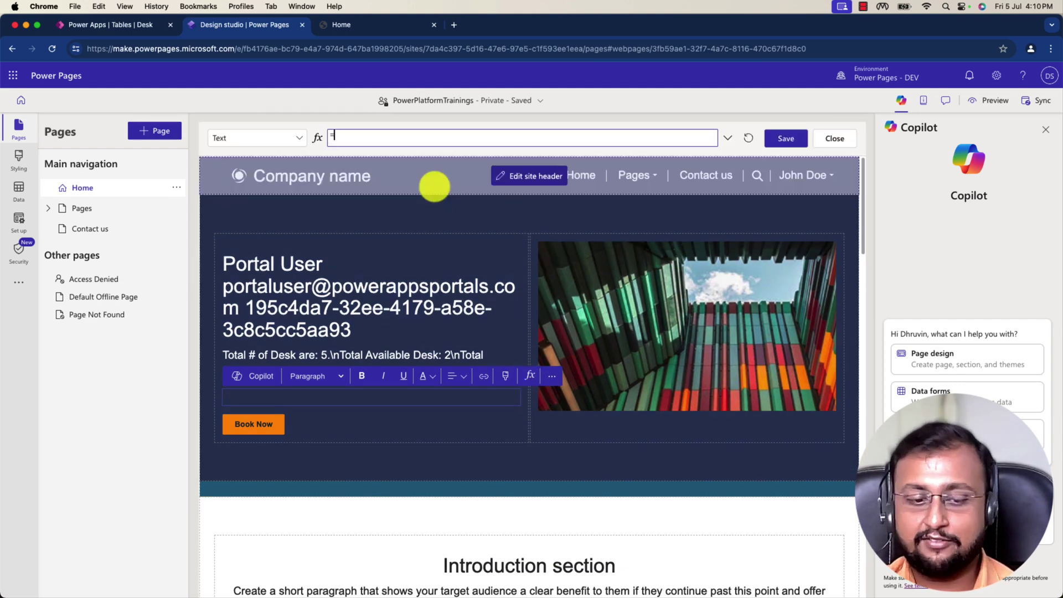
pyautogui.write('Co')
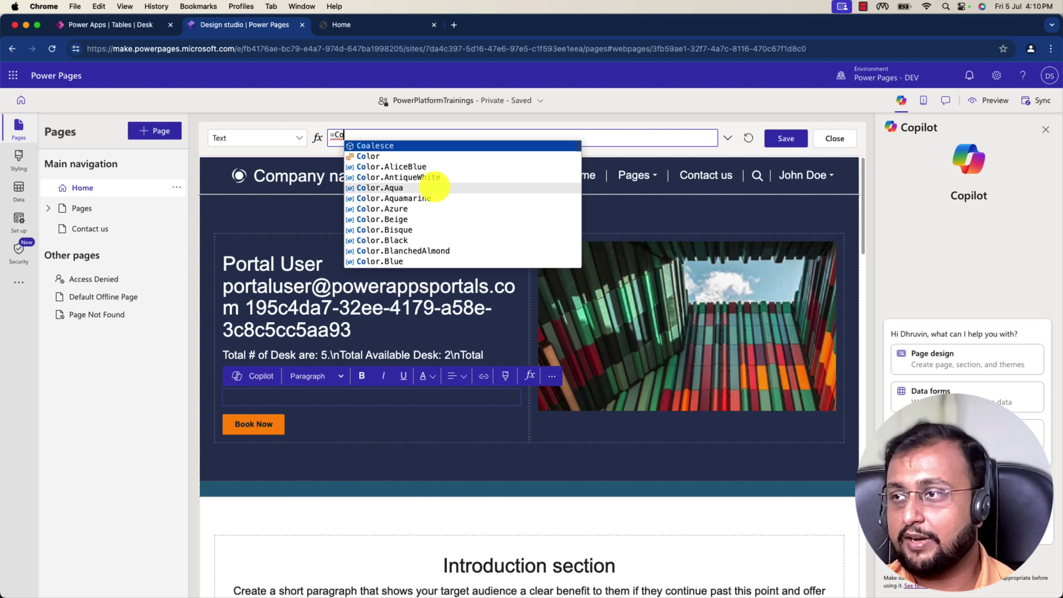
pyautogui.write('ca')
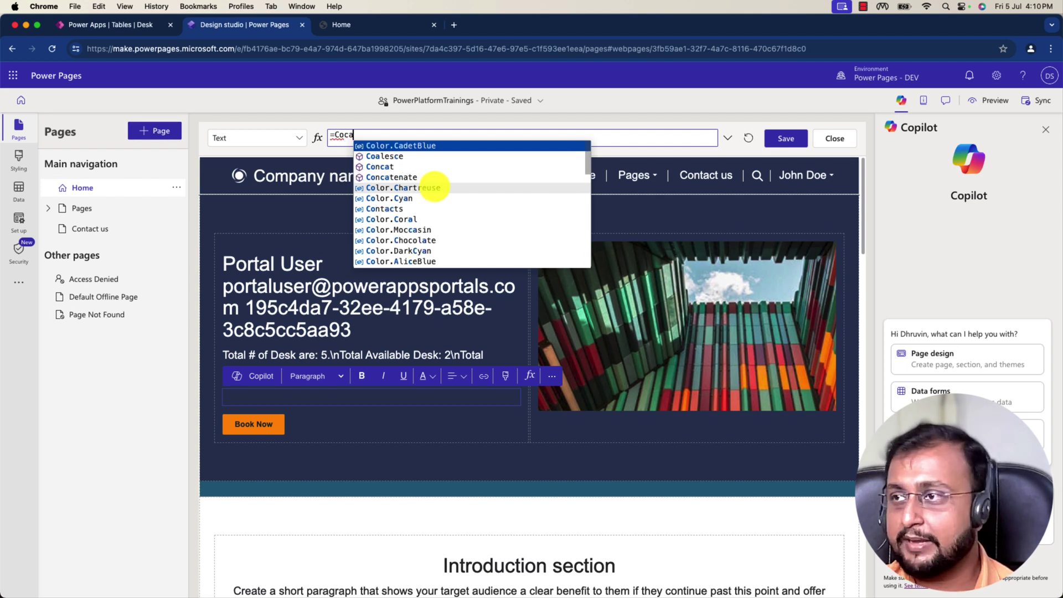
pyautogui.press('Down')
pyautogui.press('Down')
pyautogui.press('Down')
pyautogui.press('Tab')
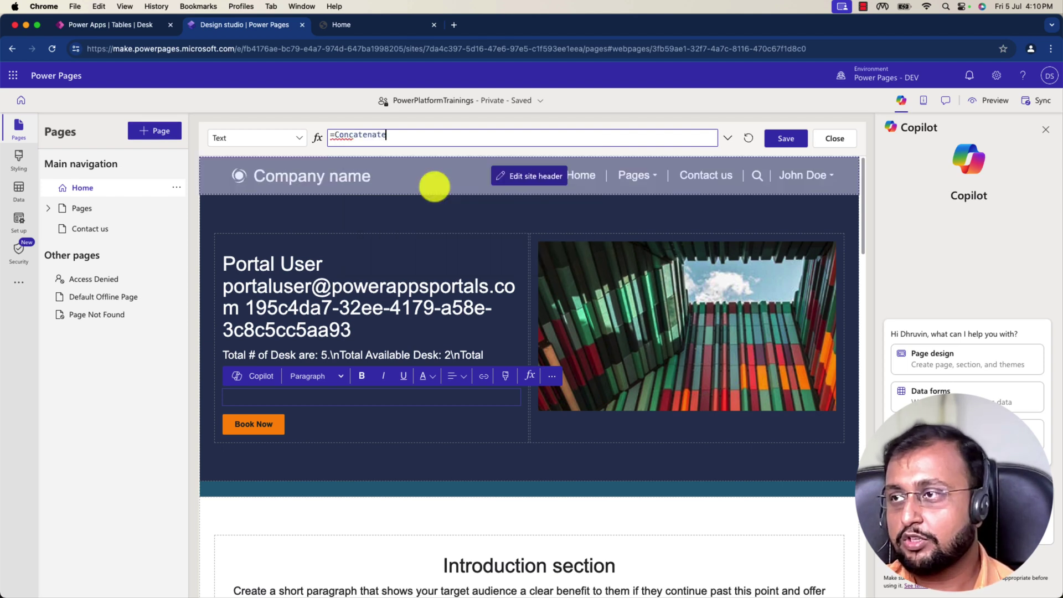
pyautogui.write('"')
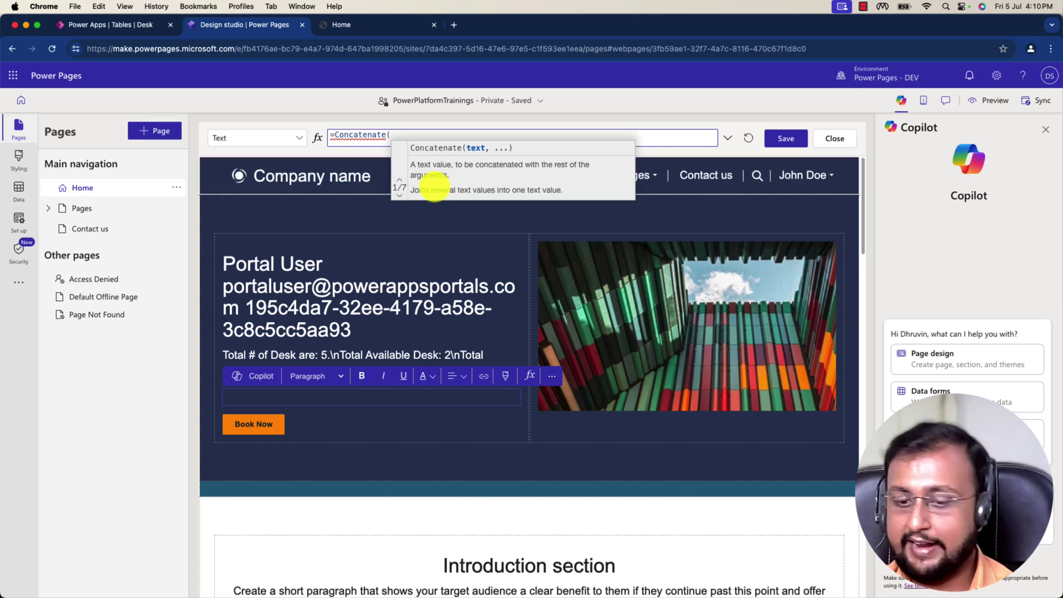
pyautogui.write('He')
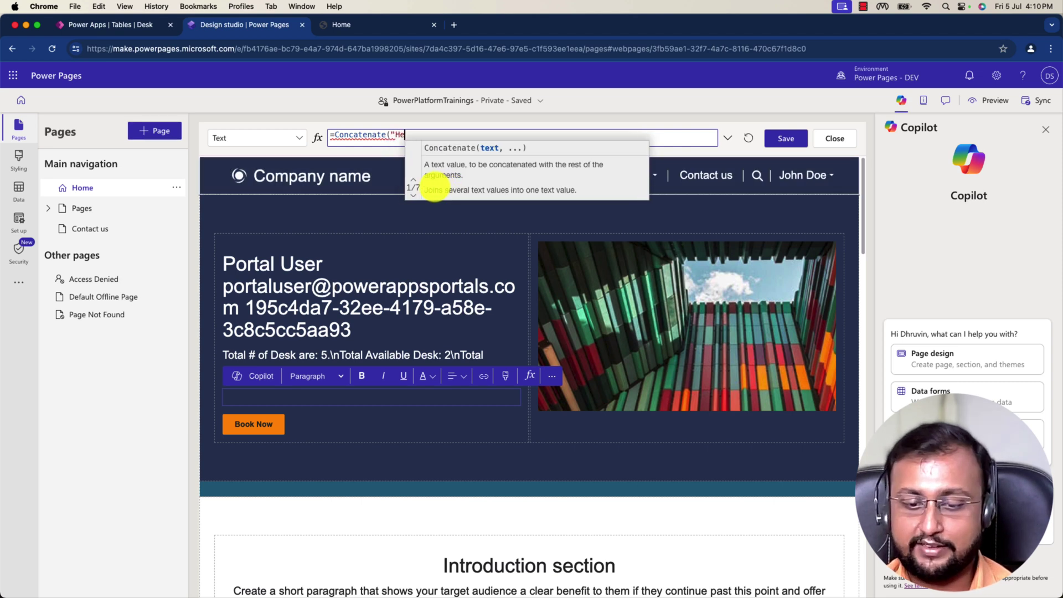
pyautogui.write('llo')
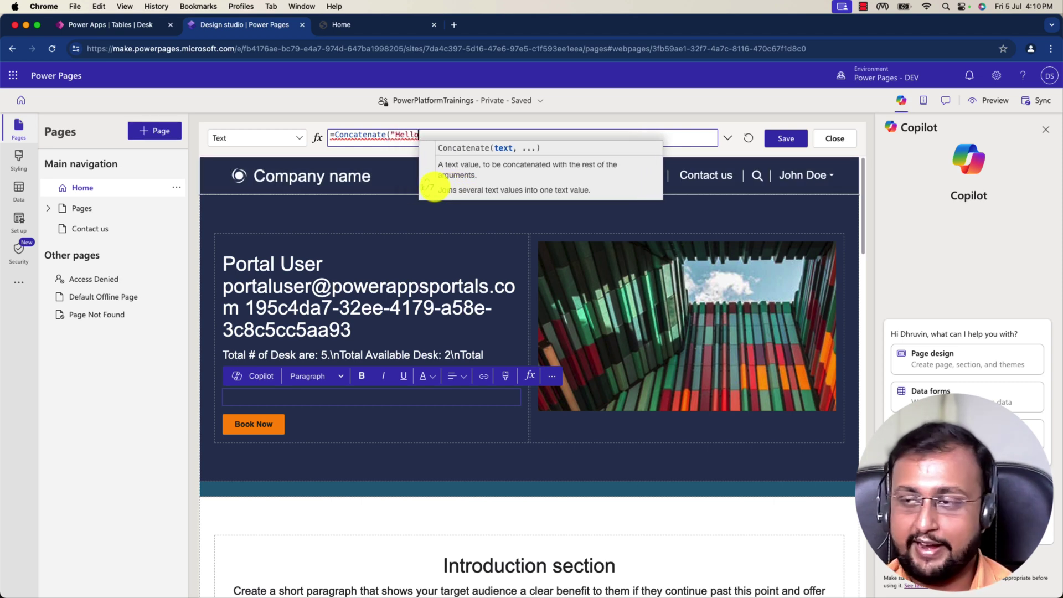
pyautogui.write('",')
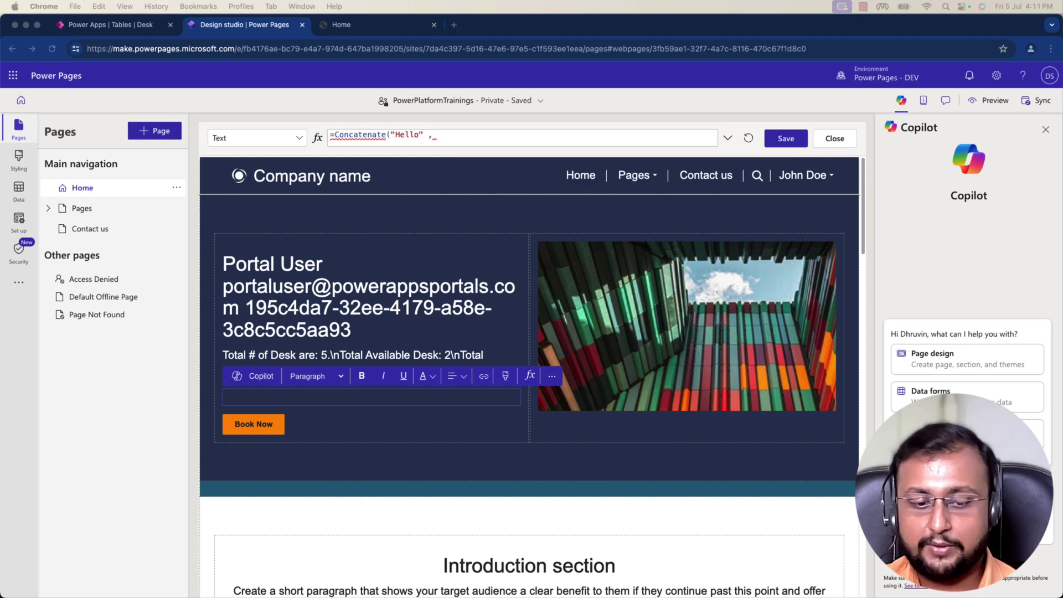
# Complete the Concatenate formula with First(Filter(Contacts,Contact = User.DataverseUserId)).'First Name'), save it and collapse the expanded formula editor
pyautogui.click(450, 133)
pyautogui.write("First(Filter(Contacts,Contact = User.DataverseUserId)).'First Name'")
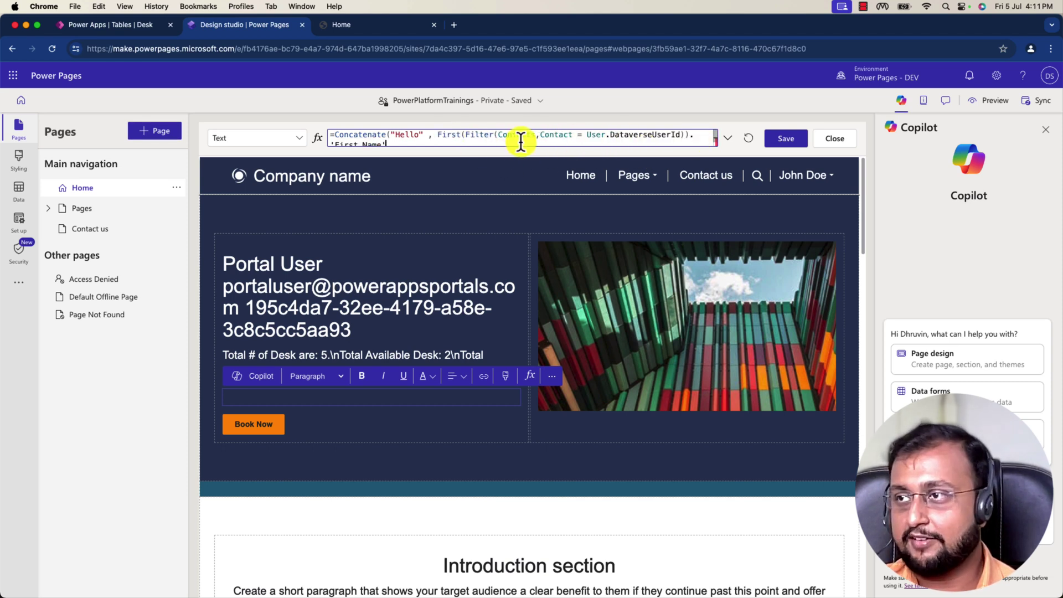
pyautogui.click(498, 145)
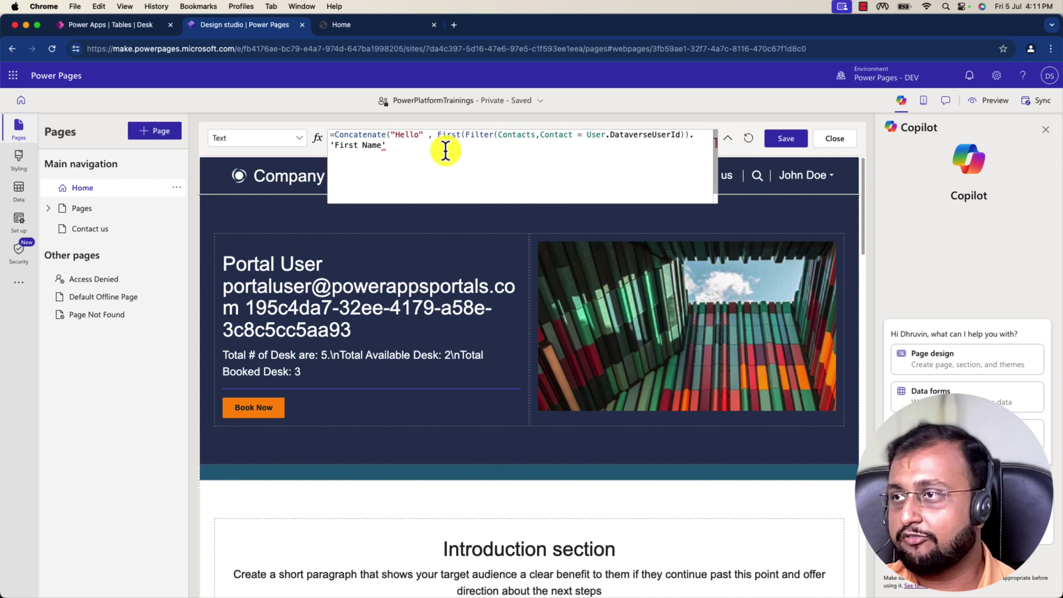
pyautogui.write(')')
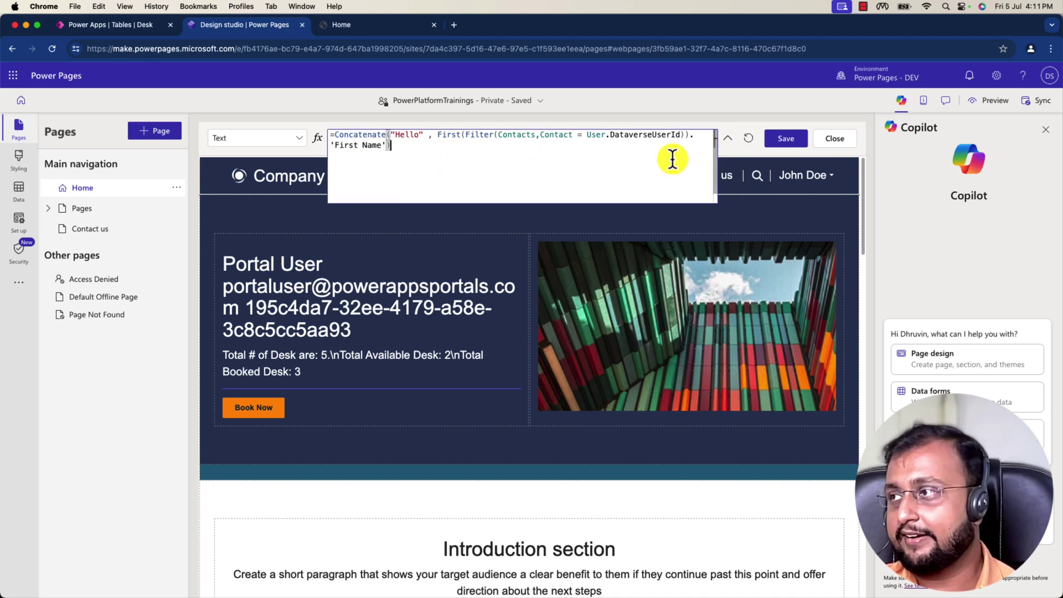
pyautogui.click(789, 143)
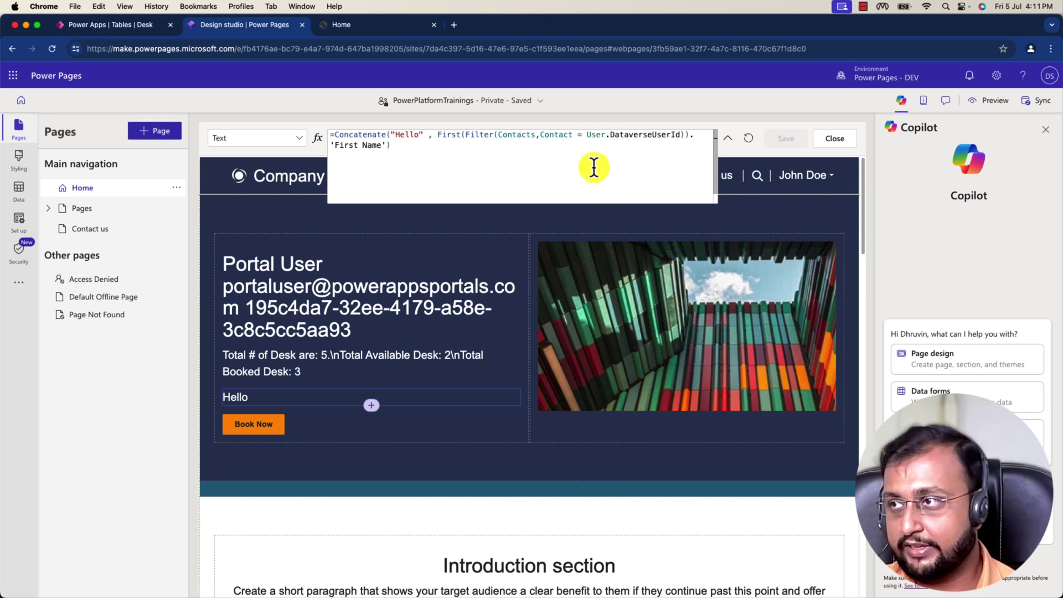
pyautogui.click(728, 137)
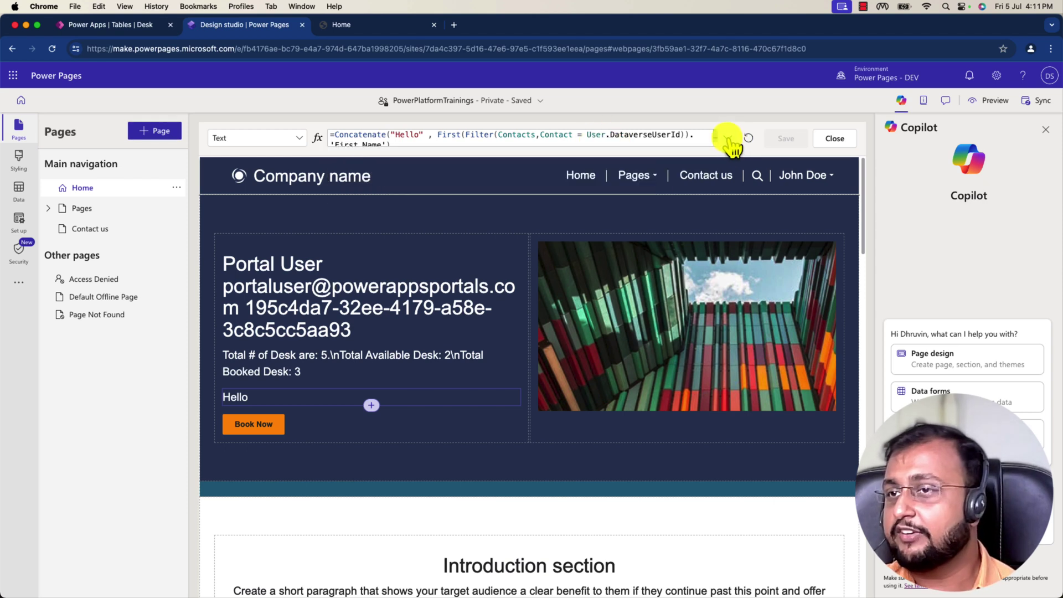
# In the site's security table permissions, activate the inactive Contact Table and user permissions
pyautogui.click(18, 189)
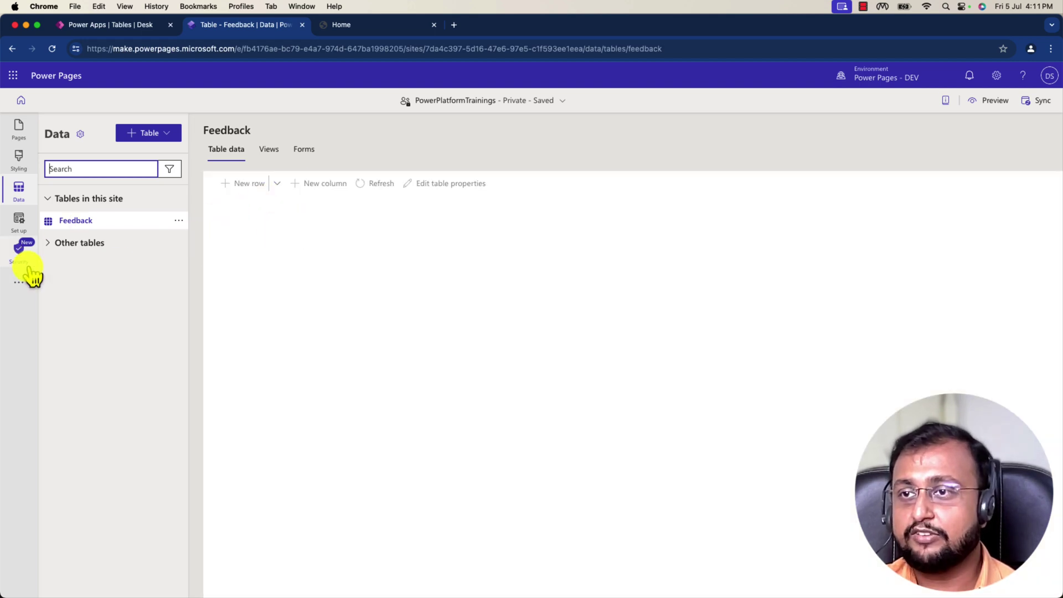
pyautogui.click(19, 251)
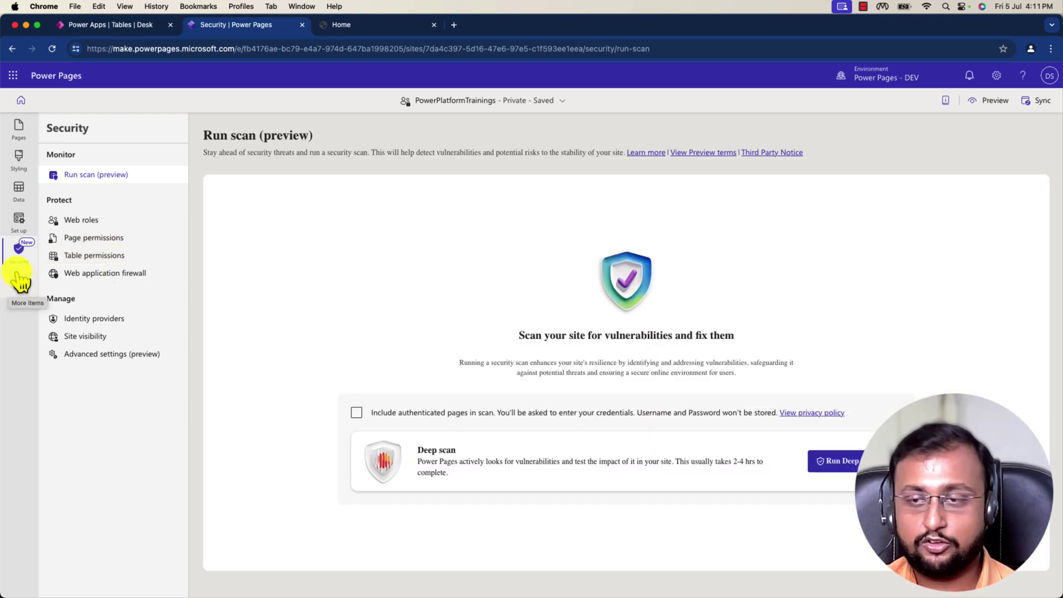
pyautogui.moveTo(11, 271)
pyautogui.mouseDown()
pyautogui.moveTo(52, 257)
pyautogui.moveTo(158, 266)
pyautogui.mouseUp()
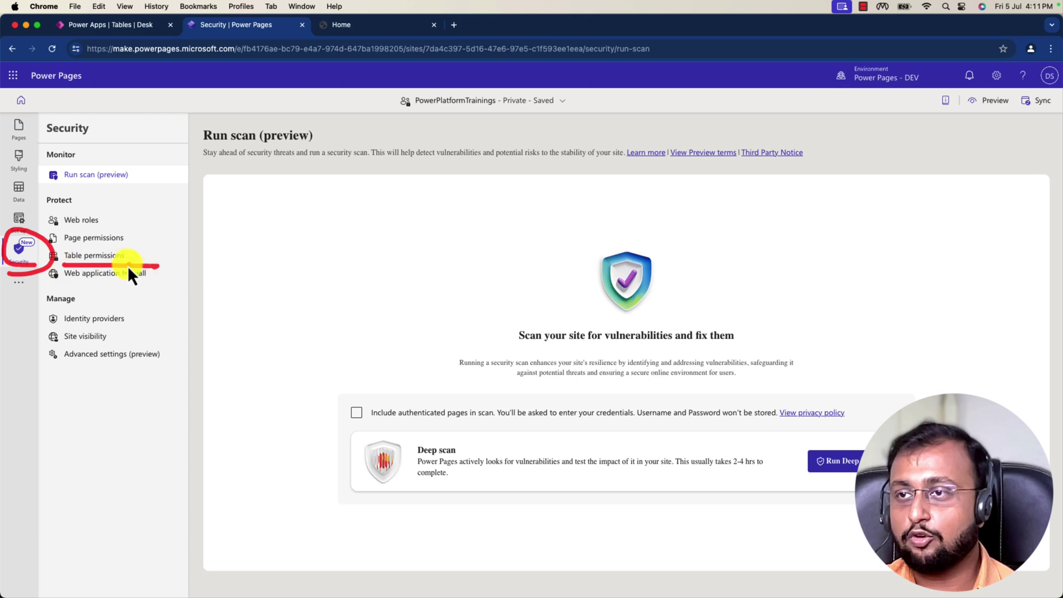
pyautogui.click(116, 256)
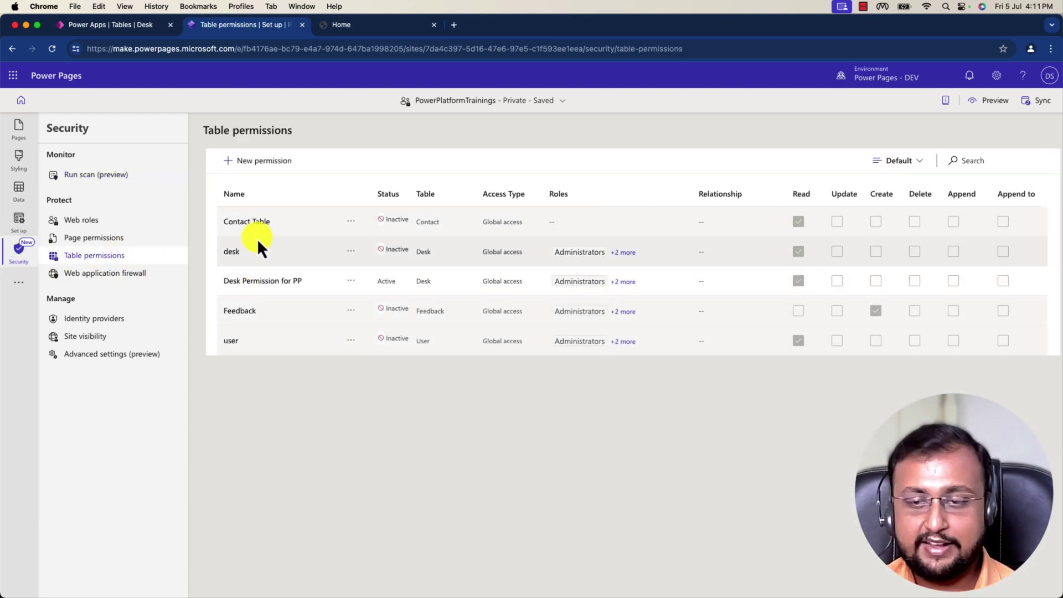
pyautogui.moveTo(216, 232); pyautogui.dragTo(586, 235)
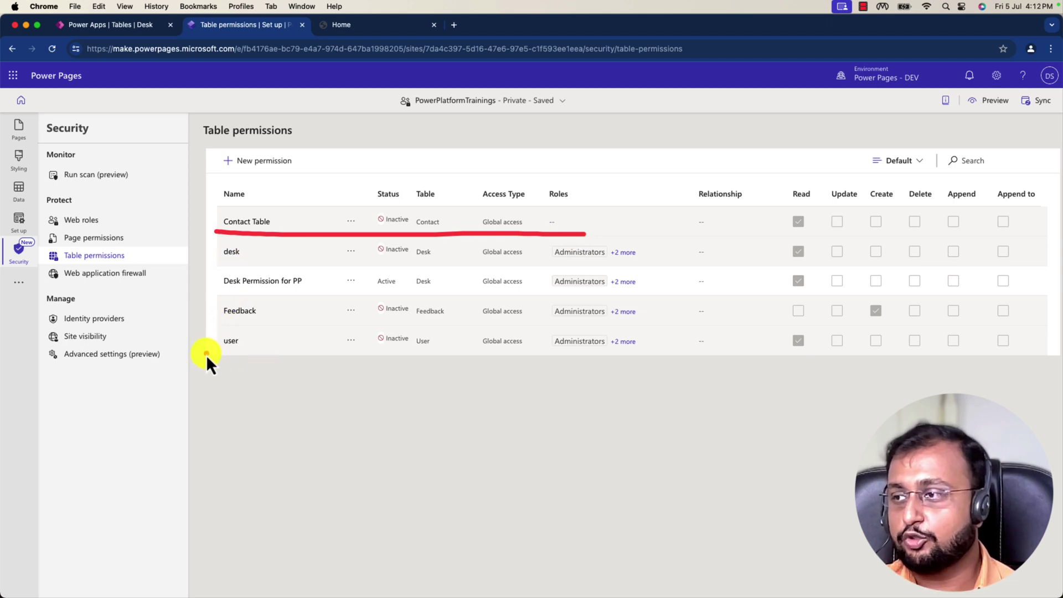
pyautogui.moveTo(206, 355); pyautogui.dragTo(709, 368)
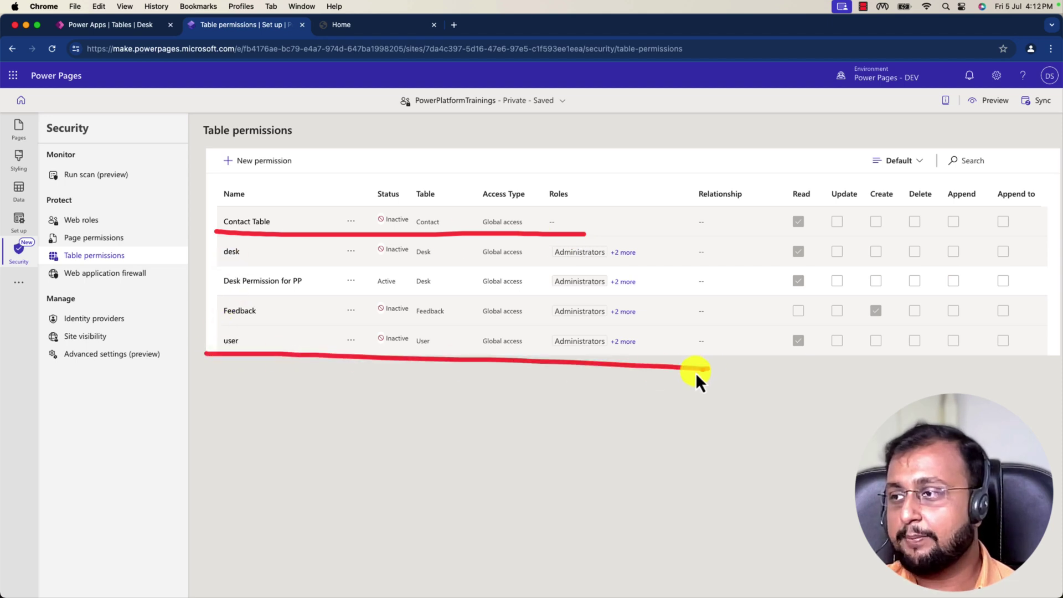
pyautogui.click(351, 221)
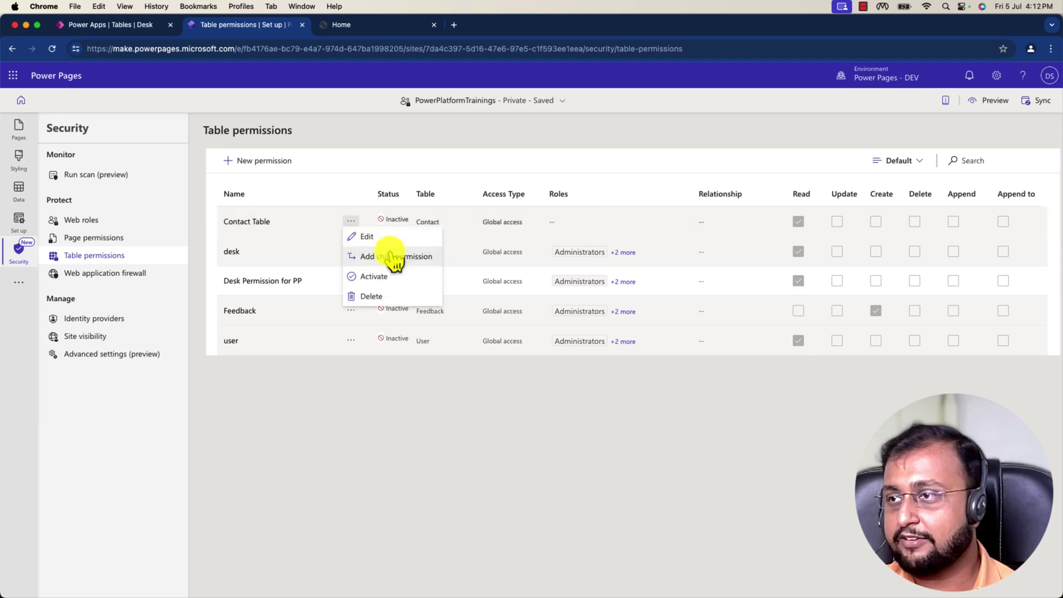
pyautogui.click(388, 278)
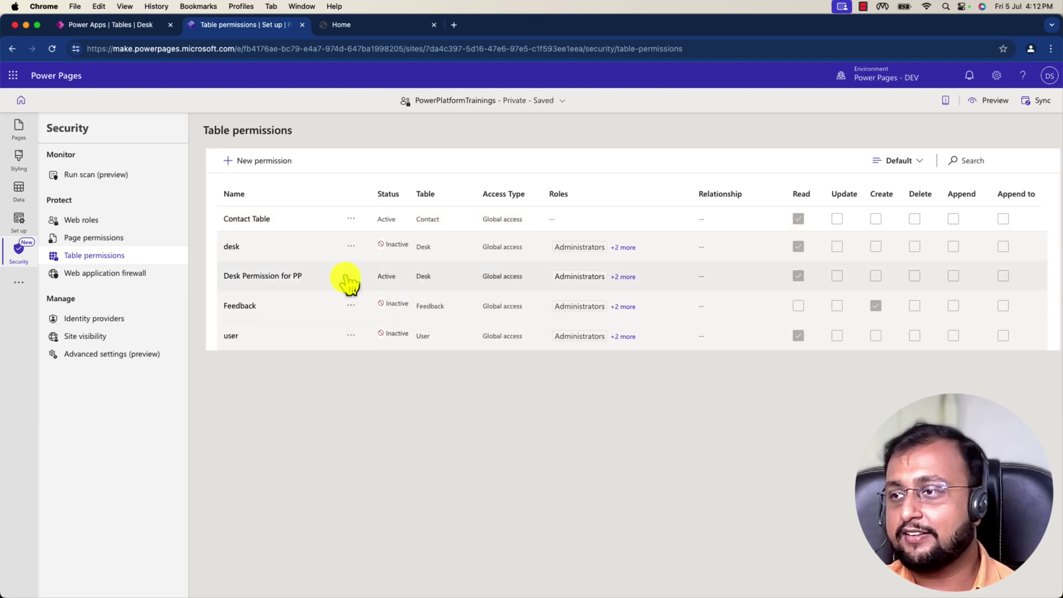
pyautogui.click(351, 336)
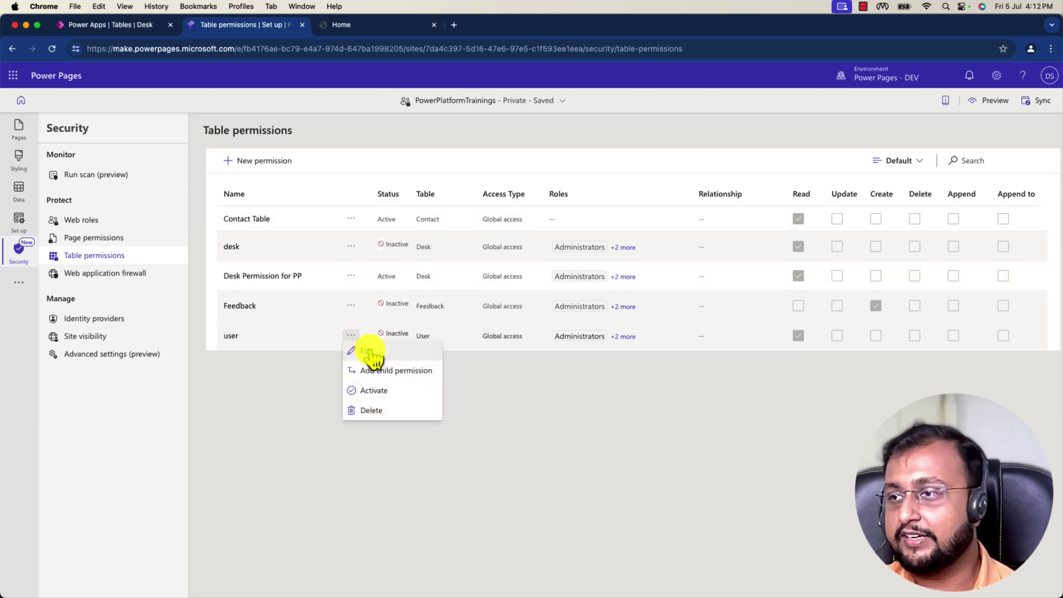
pyautogui.click(392, 392)
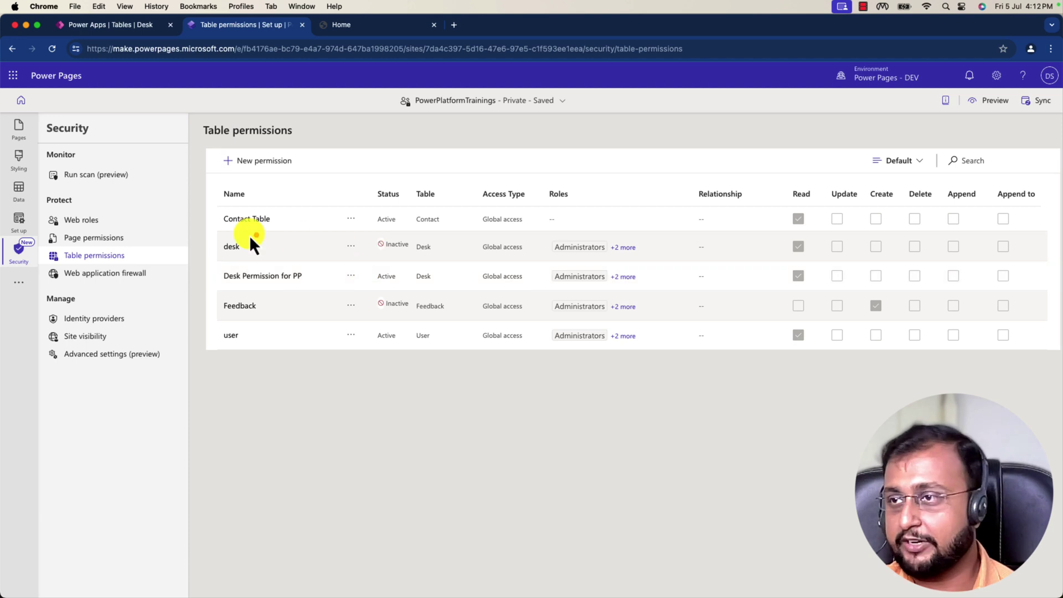
# Assign the Administrators, Anonymous Users and Authenticated Users roles to the Contact Table permission and save it
pyautogui.moveTo(216, 229)
pyautogui.mouseDown()
pyautogui.moveTo(556, 237)
pyautogui.moveTo(862, 217)
pyautogui.mouseUp()
pyautogui.moveTo(787, 234); pyautogui.dragTo(794, 203)
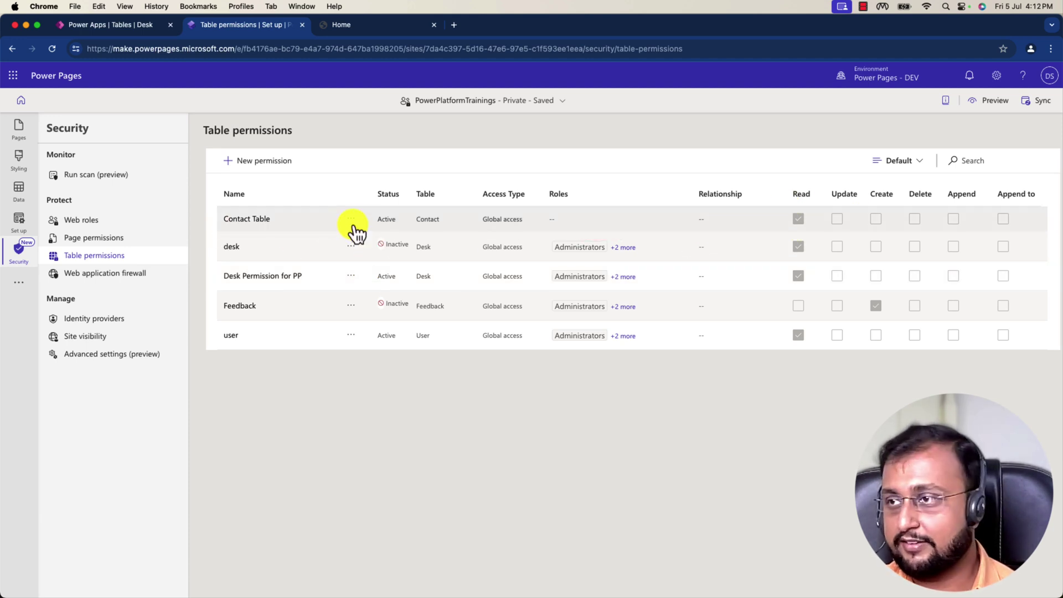
pyautogui.click(252, 222)
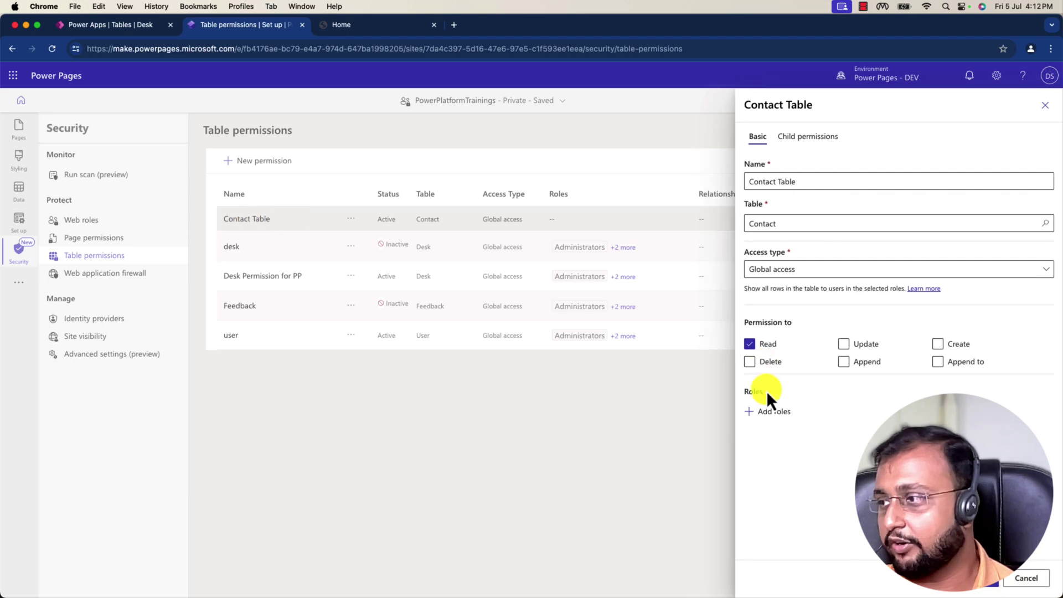
pyautogui.click(775, 411)
pyautogui.click(637, 425)
pyautogui.click(652, 445)
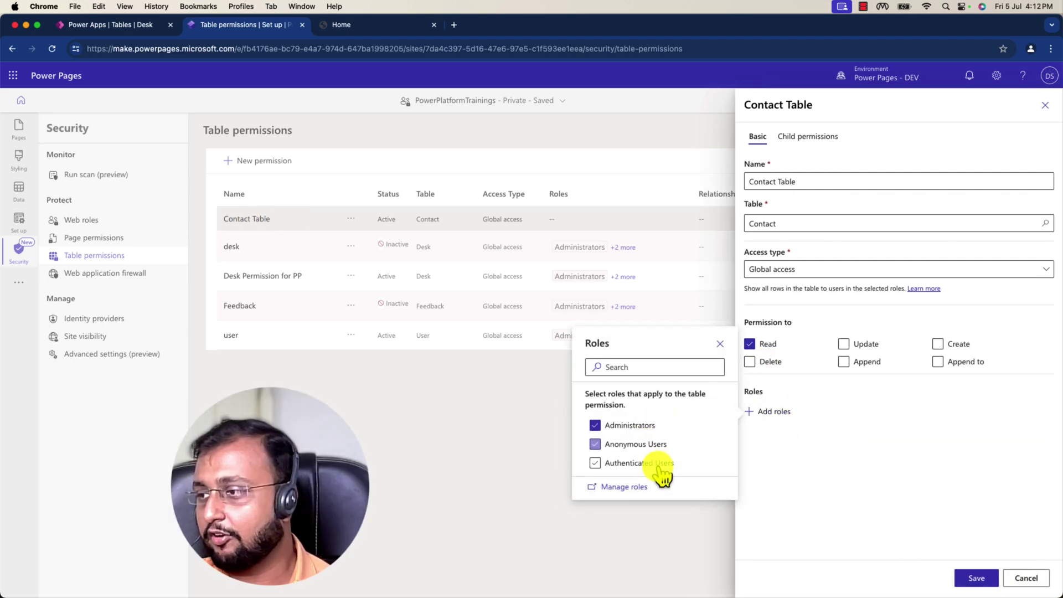
pyautogui.click(659, 464)
pyautogui.click(859, 505)
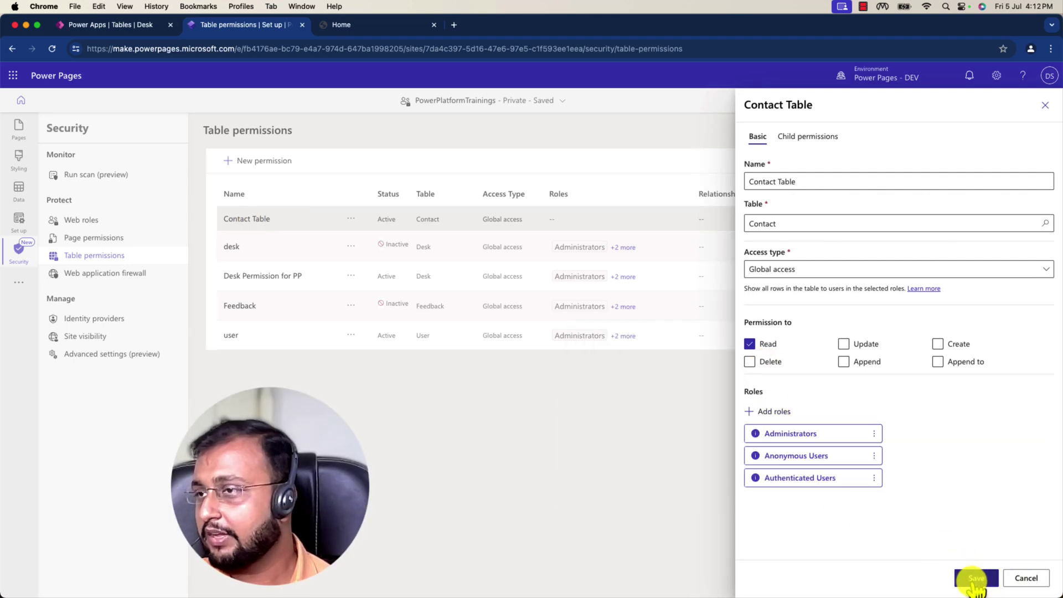
pyautogui.click(973, 578)
pyautogui.click(535, 377)
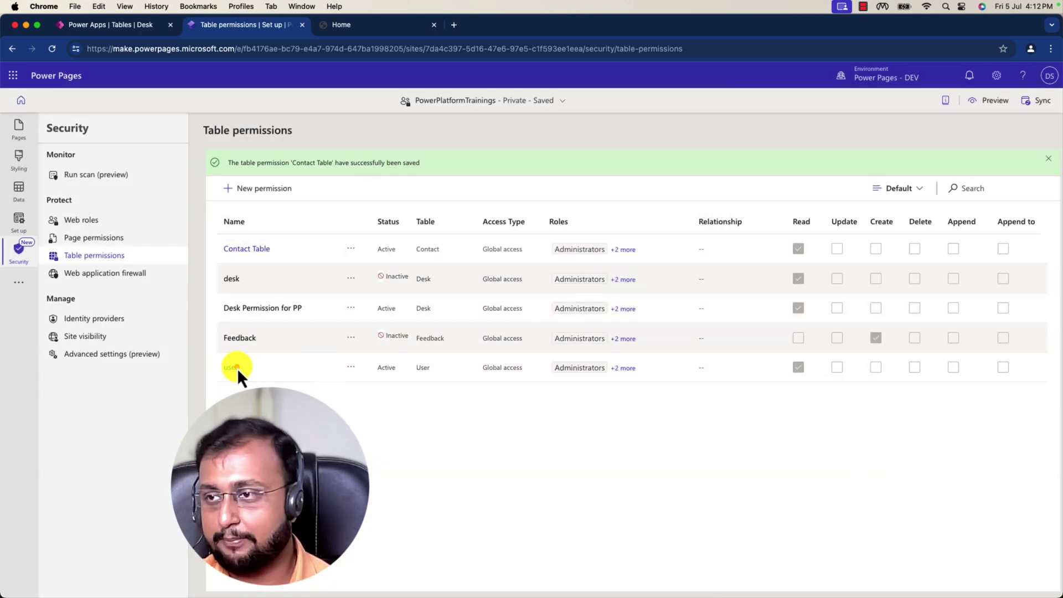
# Review the Contact Table and user permissions, and preview the site to check the greeting above the Book Now button
pyautogui.moveTo(224, 380); pyautogui.dragTo(850, 389)
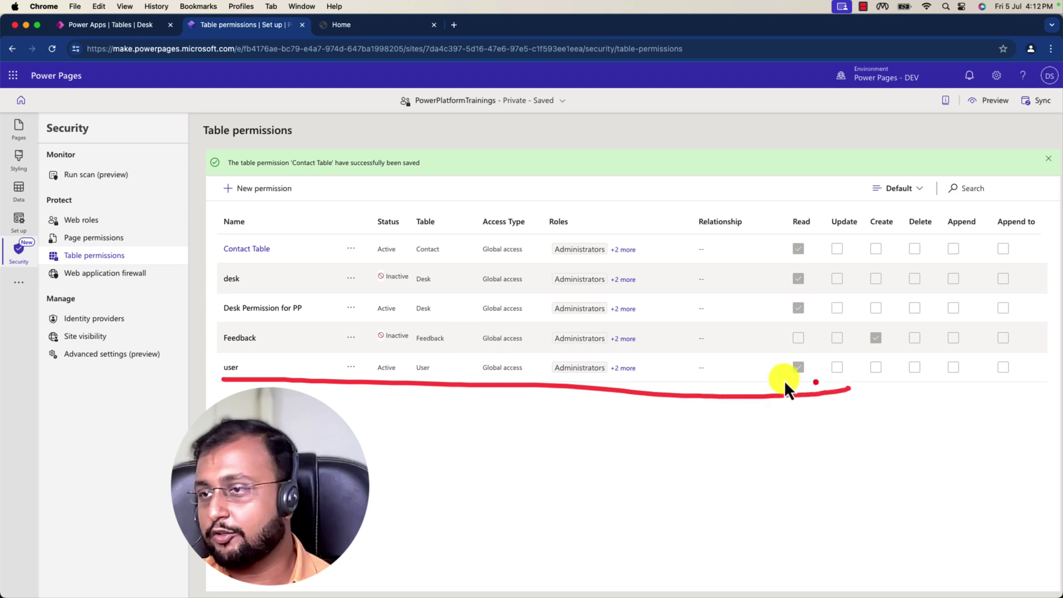
pyautogui.moveTo(206, 253)
pyautogui.mouseDown()
pyautogui.moveTo(324, 263)
pyautogui.moveTo(828, 261)
pyautogui.mouseUp()
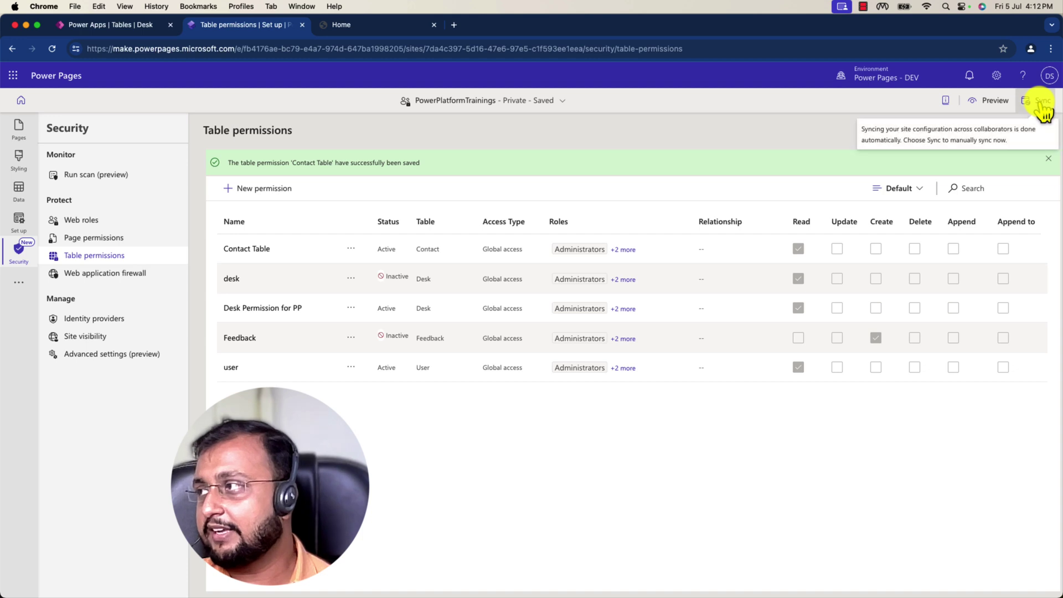
pyautogui.click(980, 100)
pyautogui.click(949, 143)
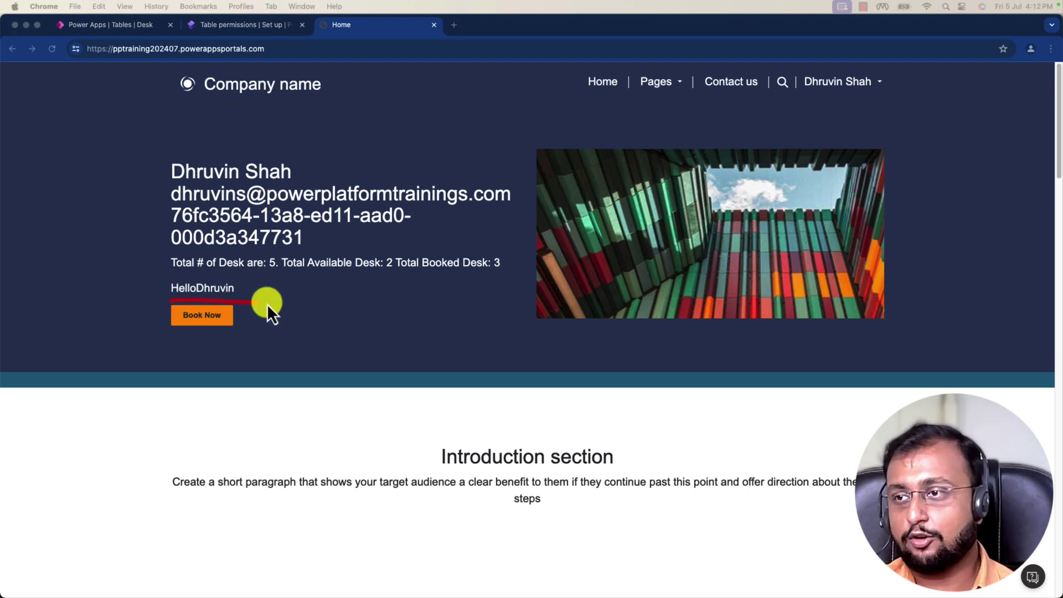
pyautogui.moveTo(267, 303)
pyautogui.mouseDown()
pyautogui.moveTo(188, 275)
pyautogui.moveTo(217, 297)
pyautogui.mouseUp()
pyautogui.moveTo(764, 102); pyautogui.dragTo(918, 81)
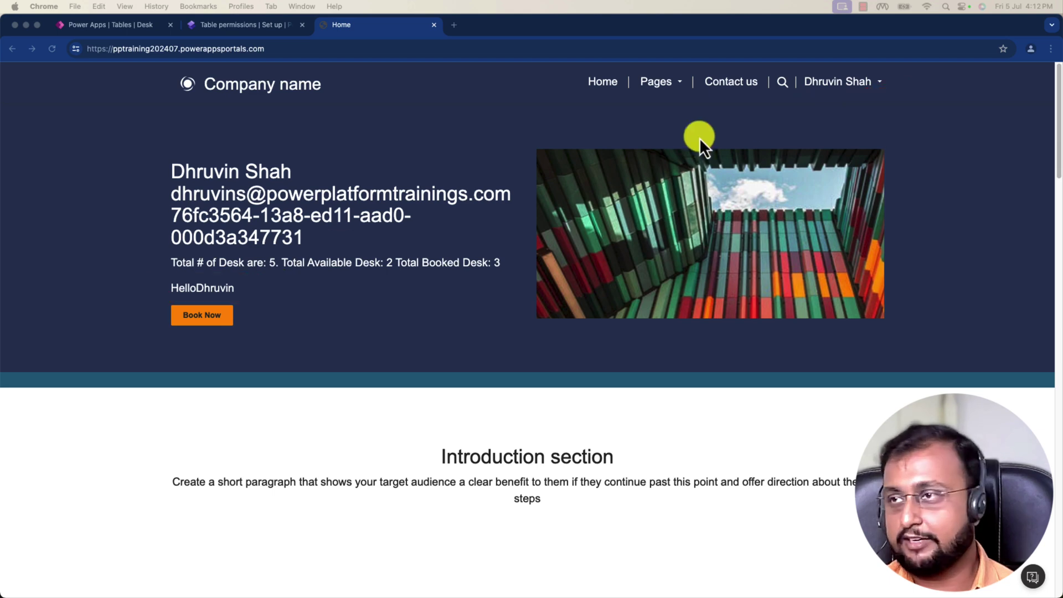
# Back in the design studio's Home page, add a text component between the Hello greeting and the Book Now button
pyautogui.hotkey('ctrl', 'shift', 'Tab')
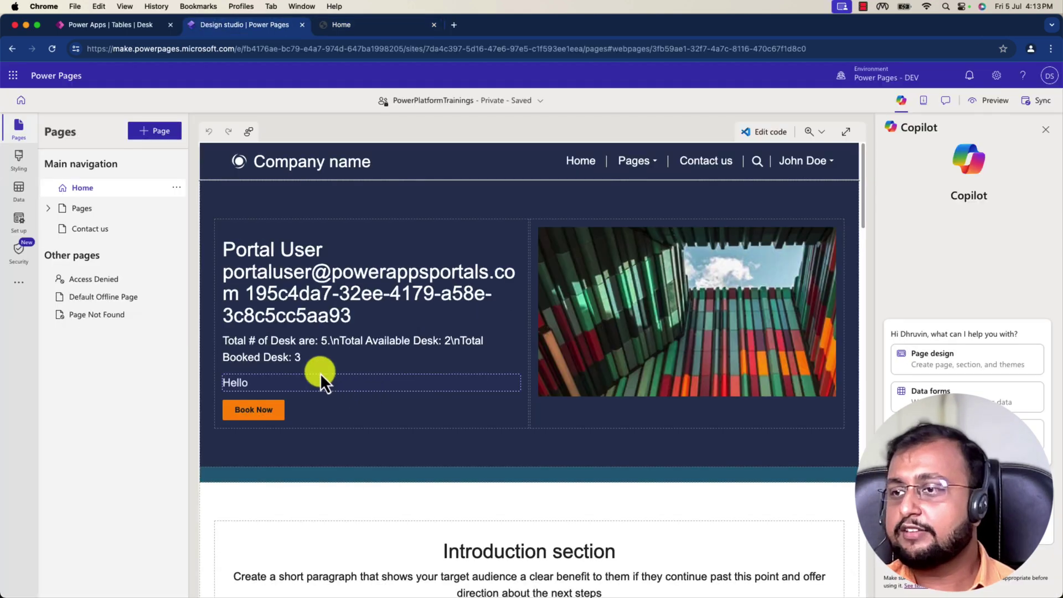
pyautogui.click(371, 391)
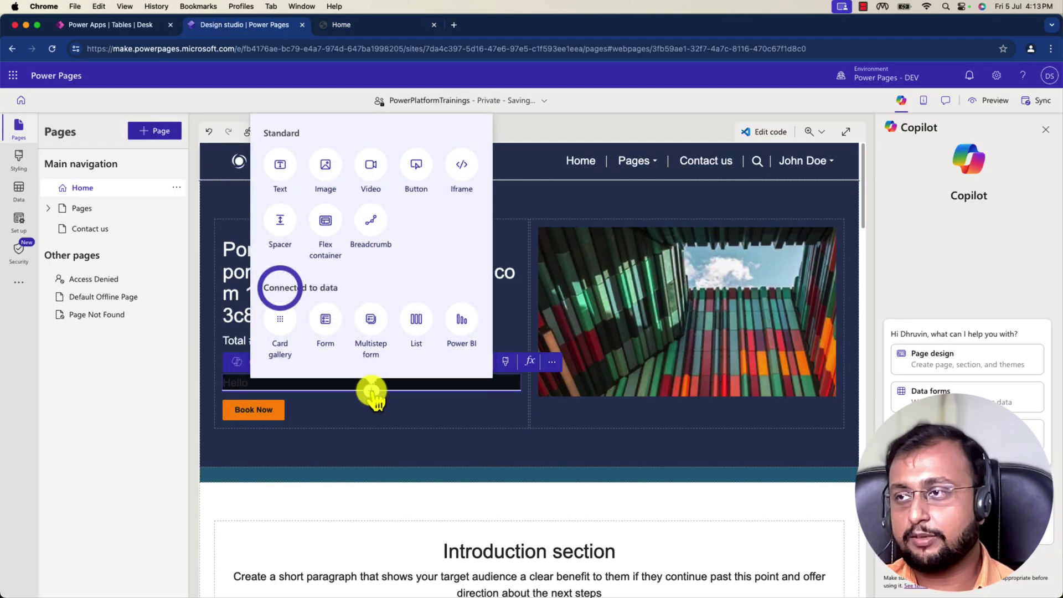
pyautogui.click(280, 165)
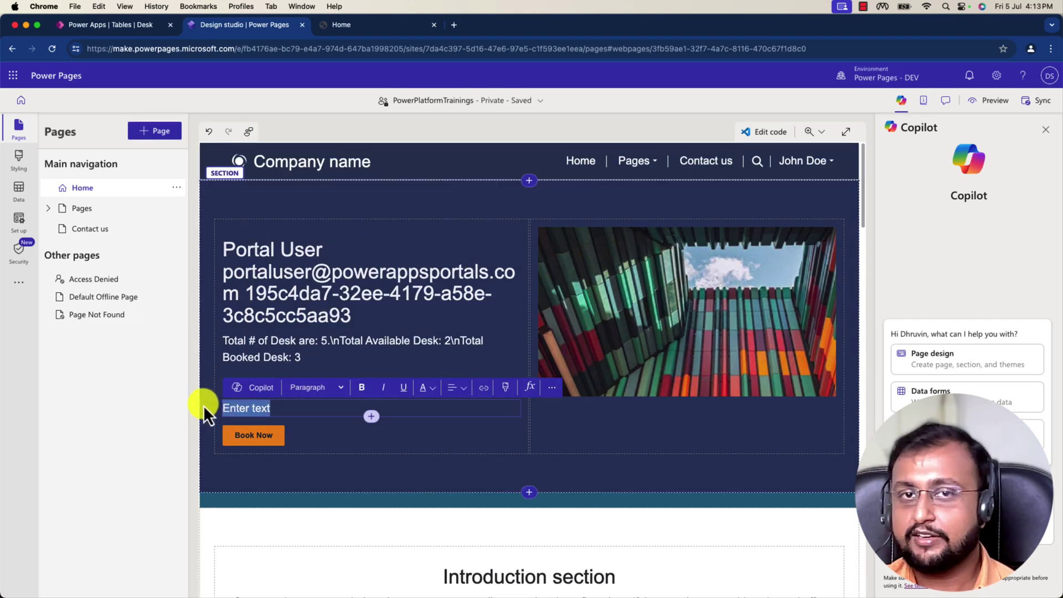
pyautogui.click(204, 404)
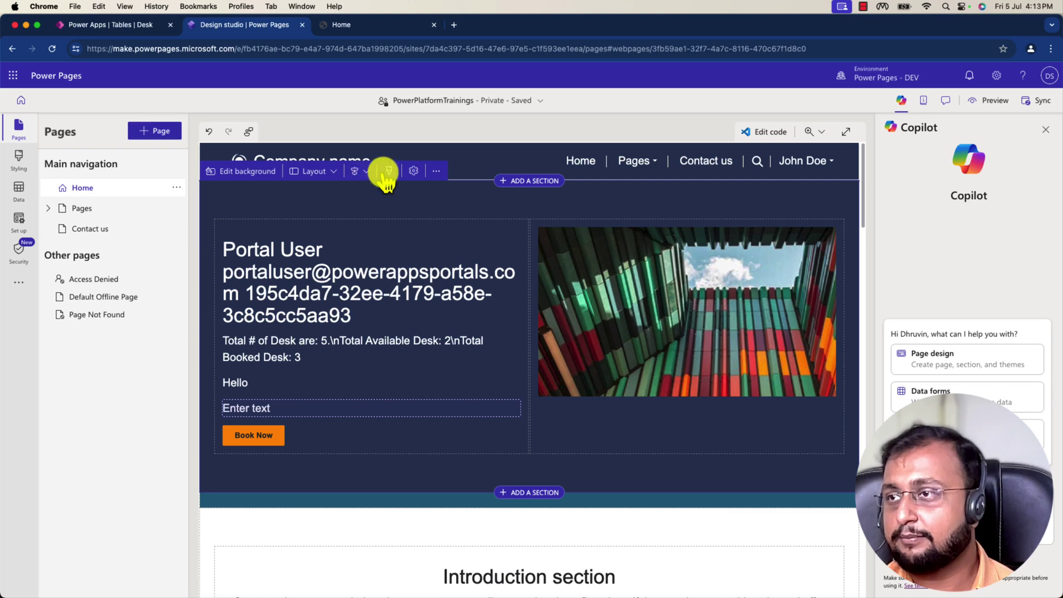
pyautogui.click(311, 404)
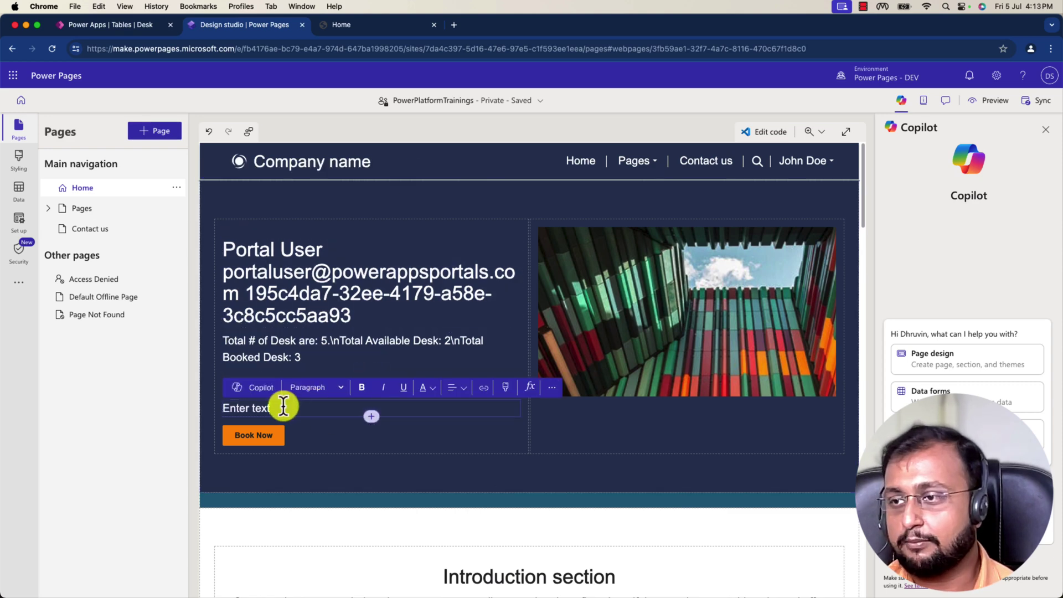
pyautogui.tripleClick(273, 408)
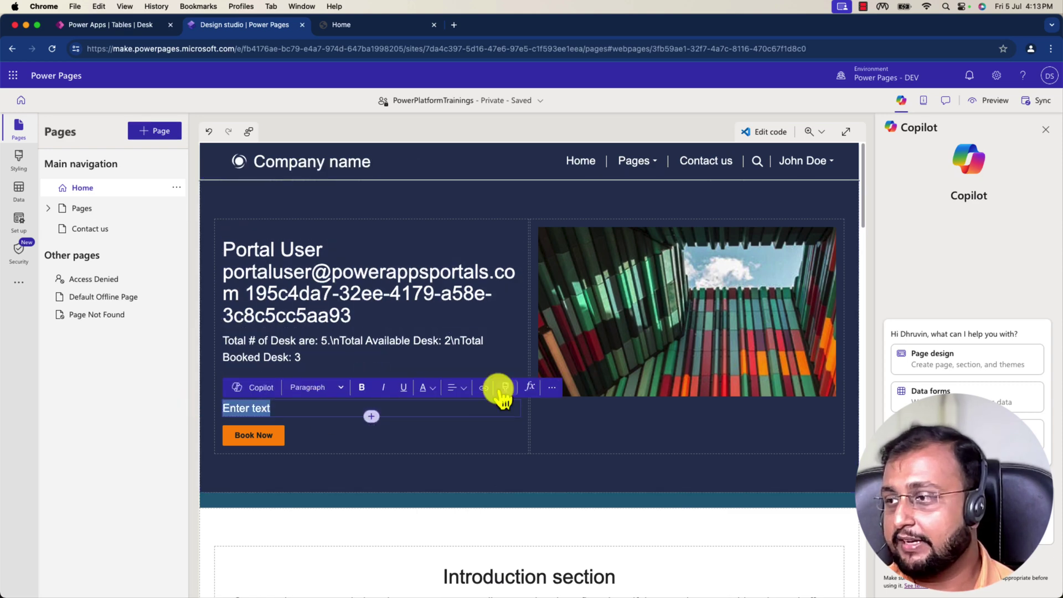
# Open the new text component's Power Fx formula and clear its placeholder text
pyautogui.click(530, 387)
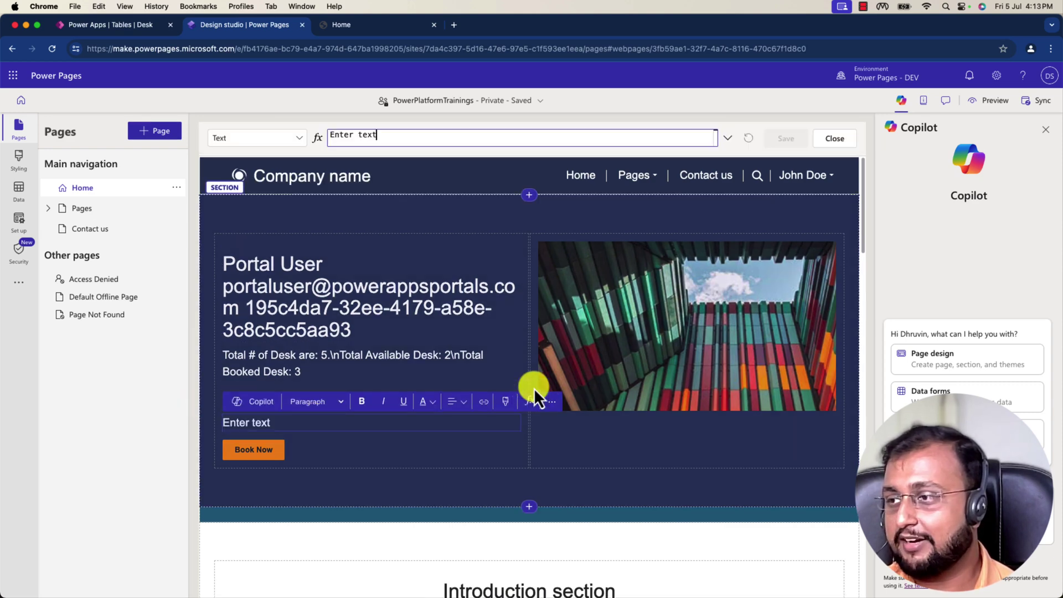
pyautogui.tripleClick(410, 134)
pyautogui.write('{')
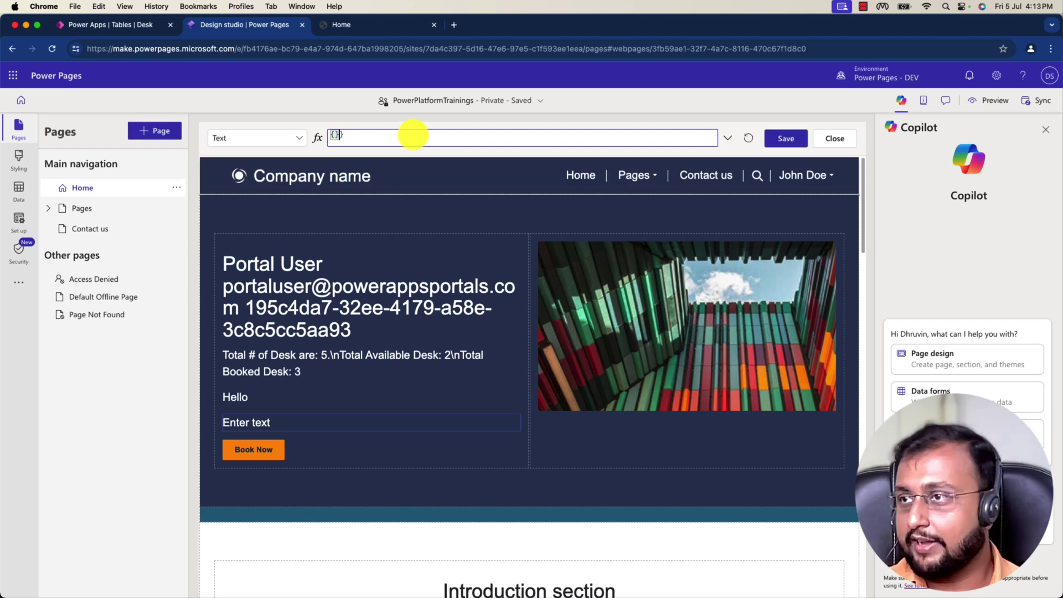
pyautogui.press('BackSpace')
pyautogui.press('BackSpace')
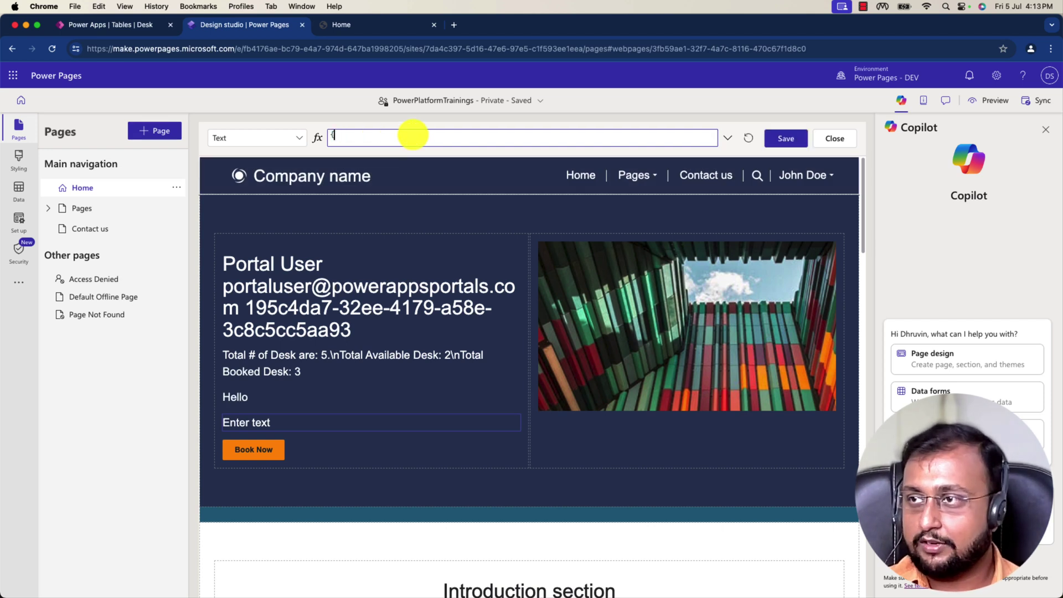
pyautogui.write('"')
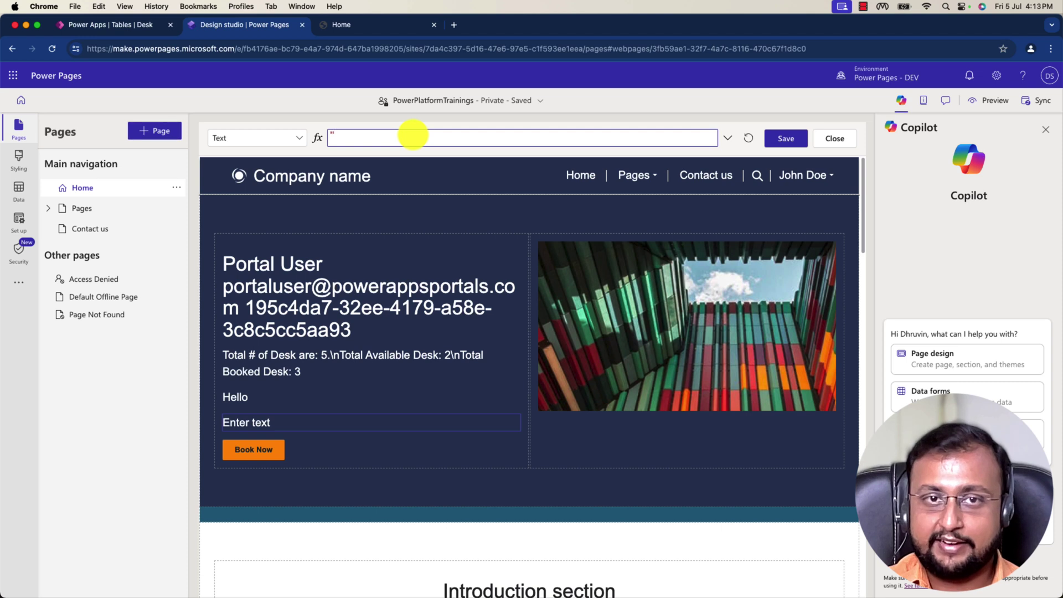
pyautogui.press('BackSpace')
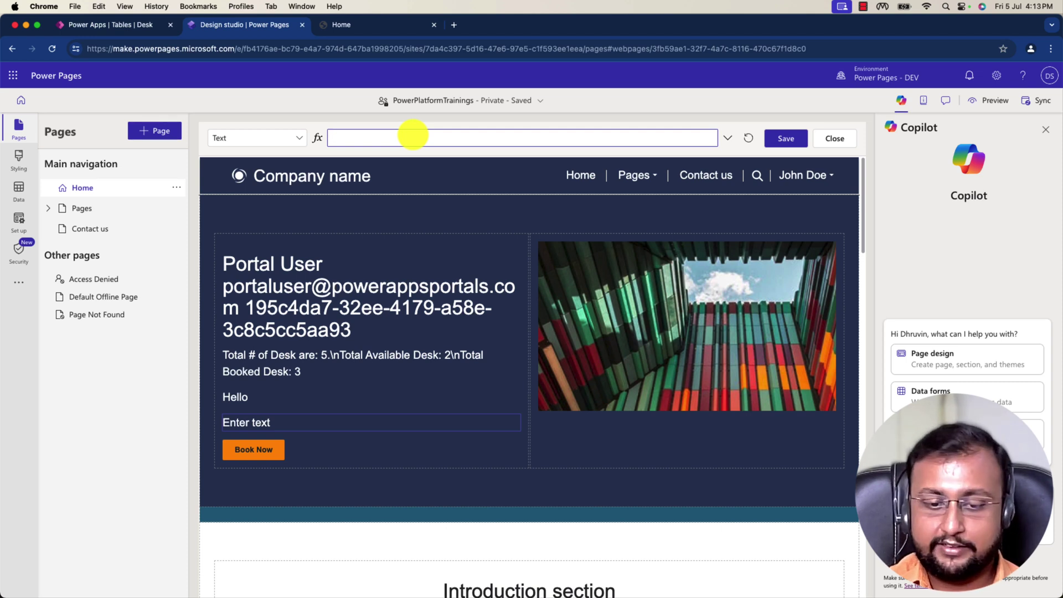
# Enter Current Time is ${Now()} as the text component's formula and save it
pyautogui.write('Currenty ')
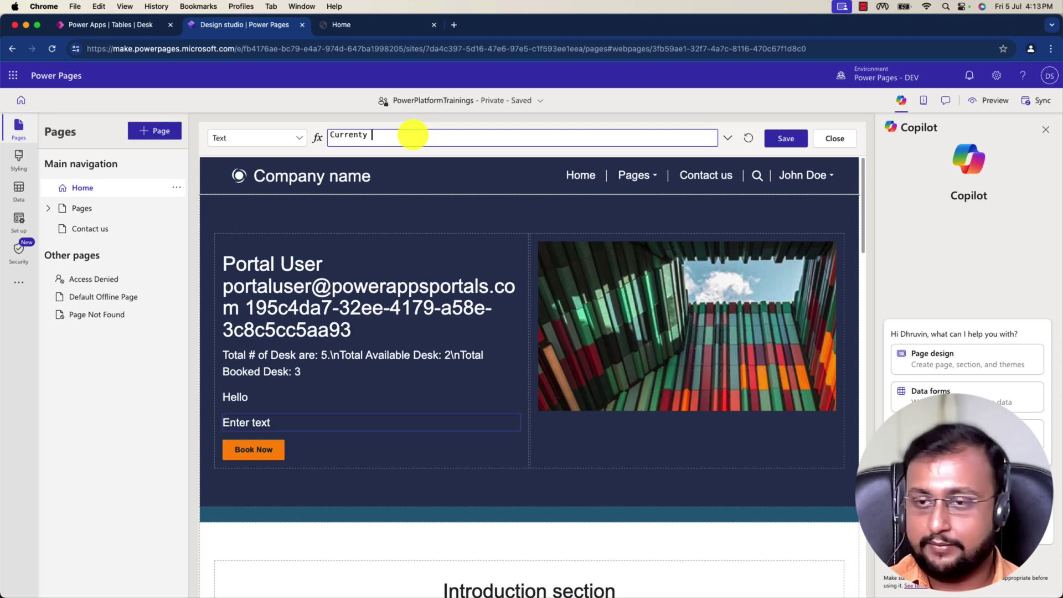
pyautogui.press('BackSpace')
pyautogui.press('BackSpace')
pyautogui.write(' Time is')
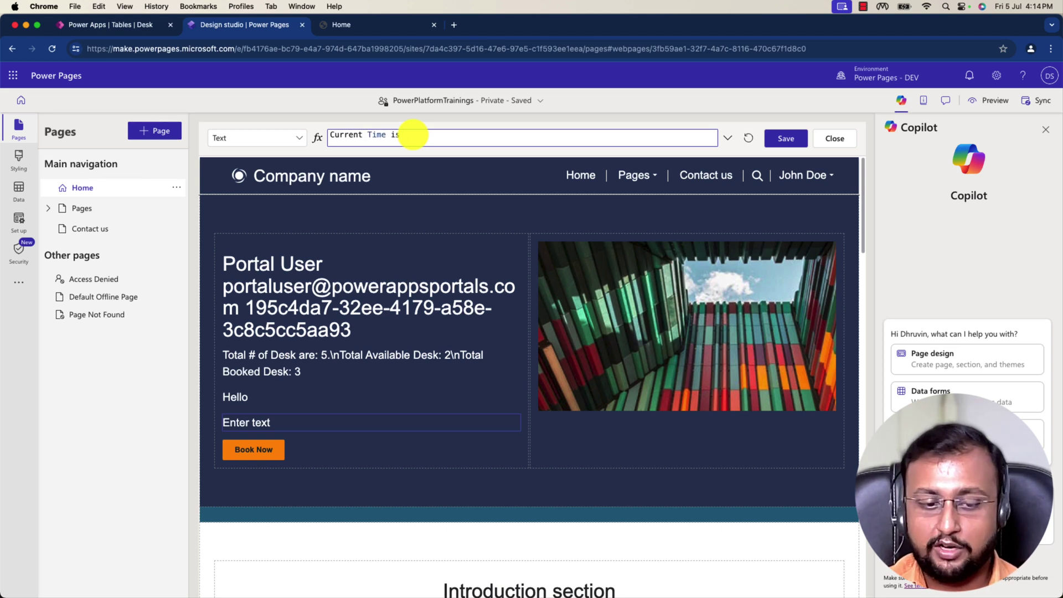
pyautogui.write(' ${}')
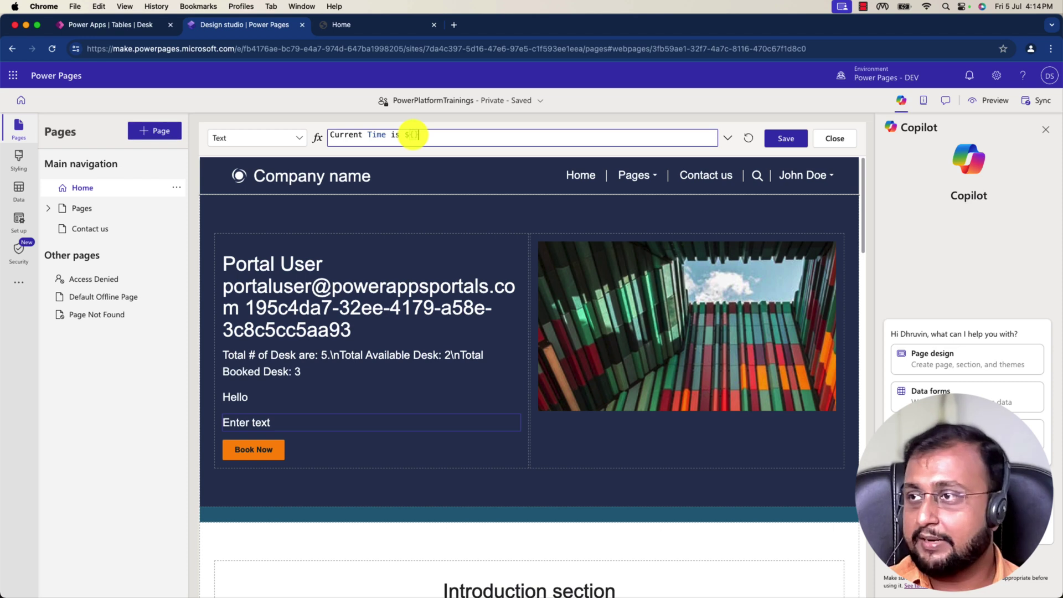
pyautogui.write('Now')
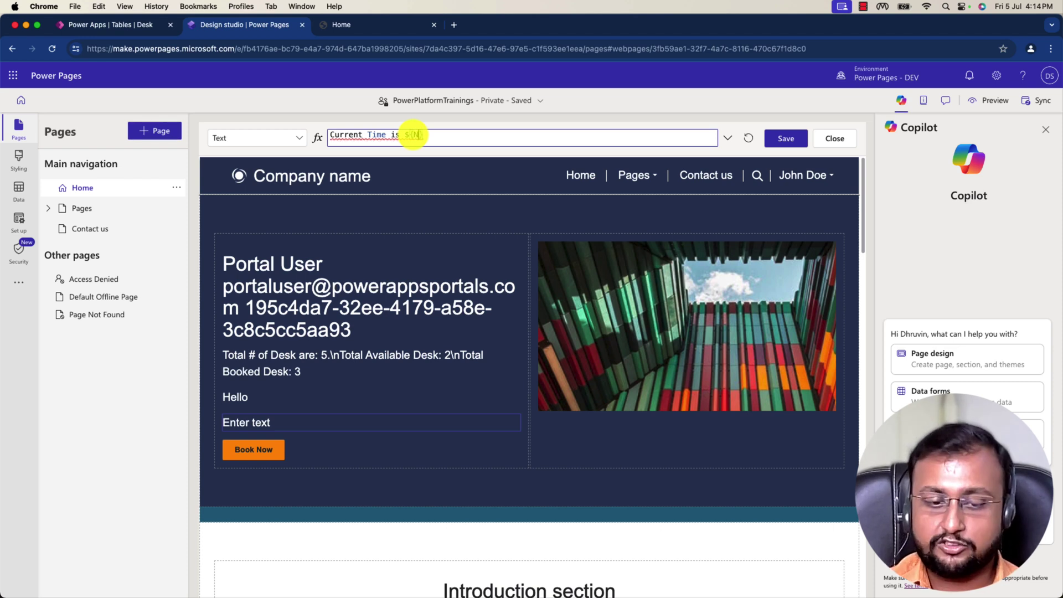
pyautogui.write('()')
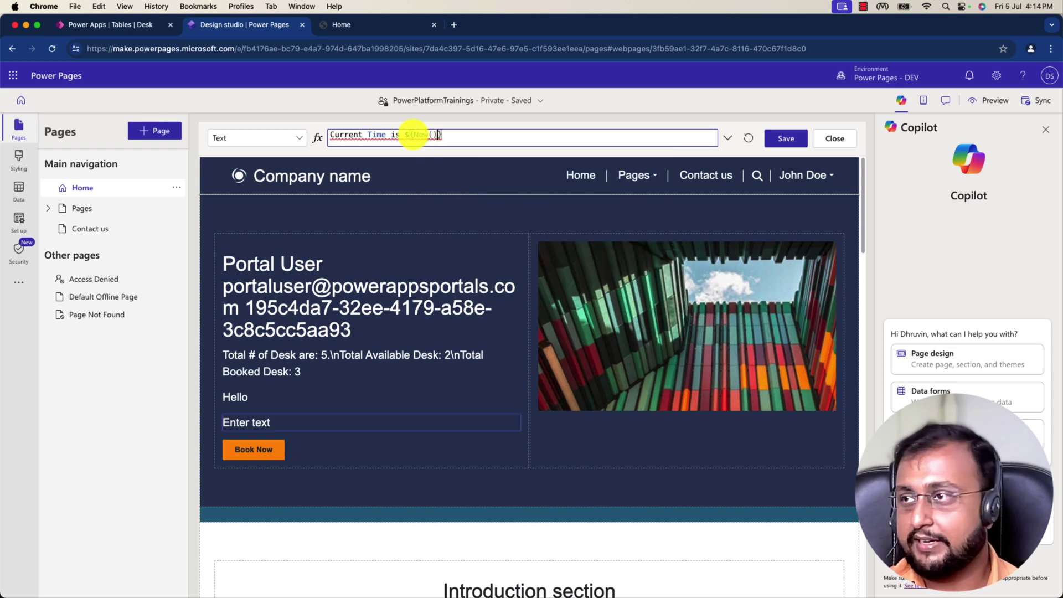
pyautogui.click(792, 143)
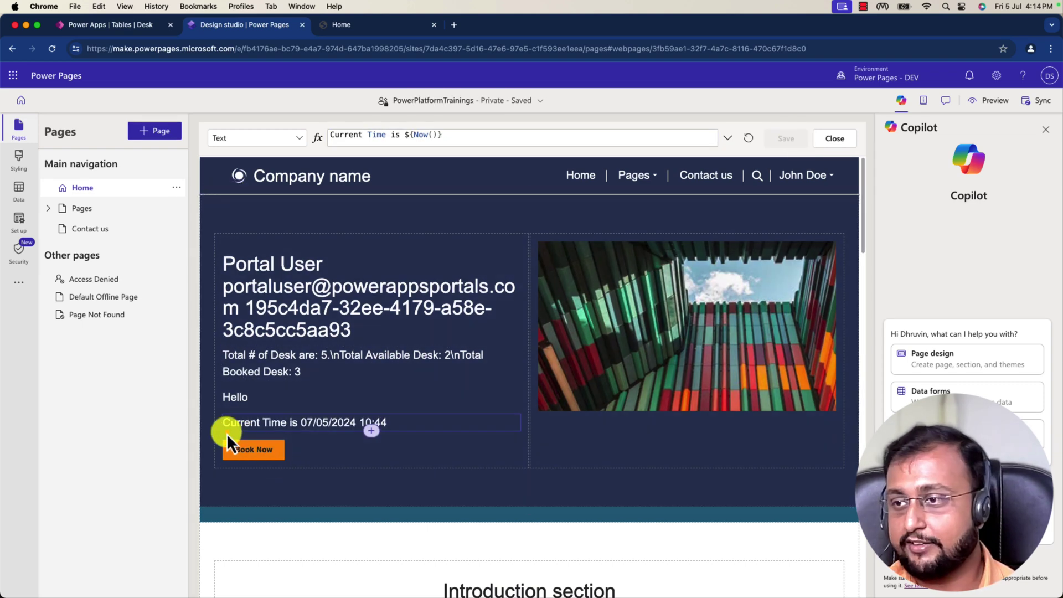
pyautogui.moveTo(225, 433)
pyautogui.mouseDown()
pyautogui.moveTo(460, 440)
pyautogui.moveTo(510, 400)
pyautogui.mouseUp()
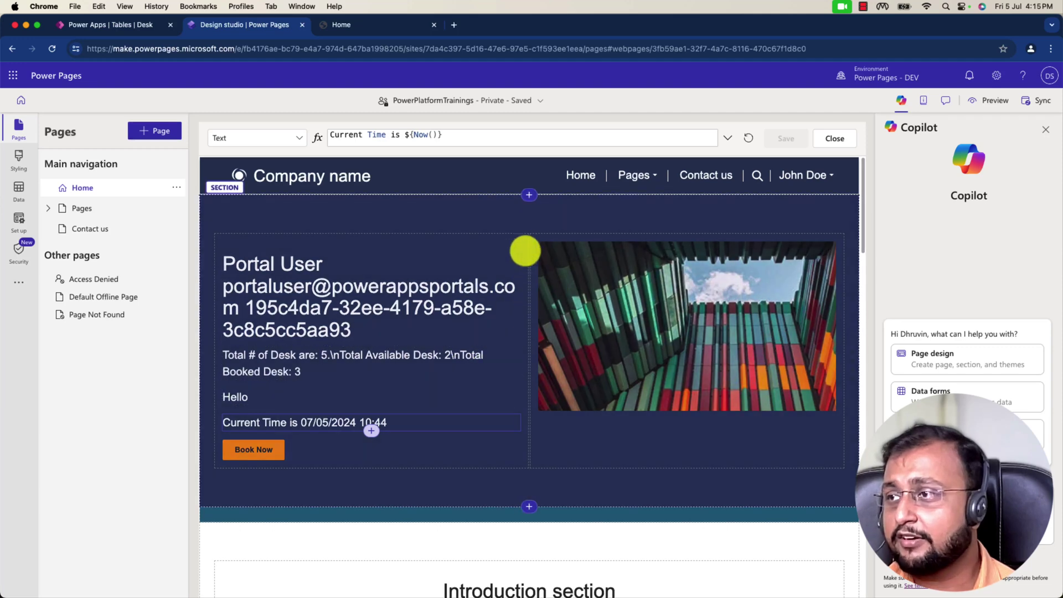
# Close the formula editor and open the Home page's code in Visual Studio Code for the Web
pyautogui.click(530, 221)
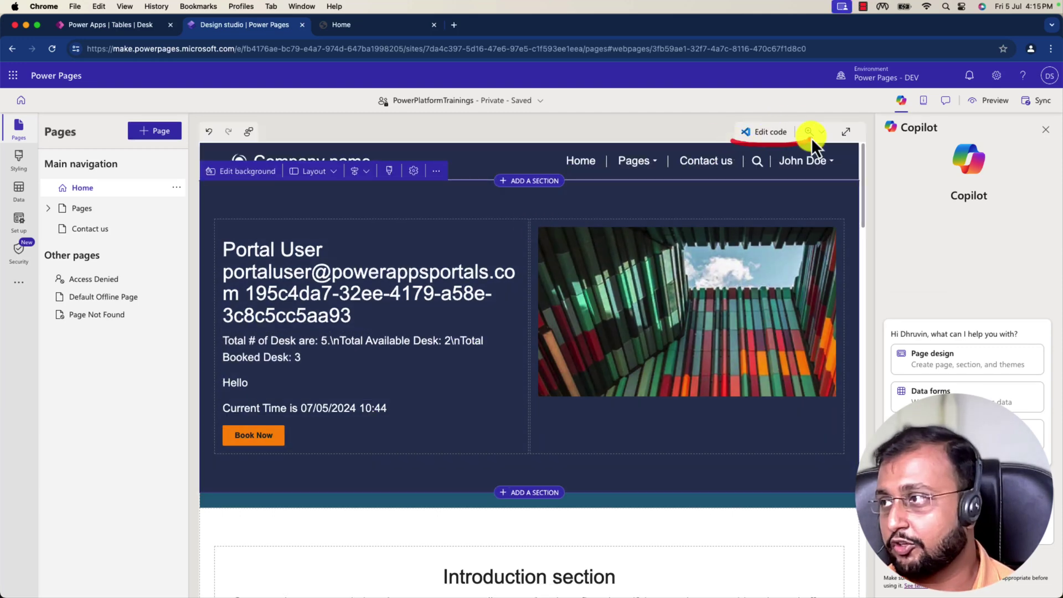
pyautogui.click(769, 134)
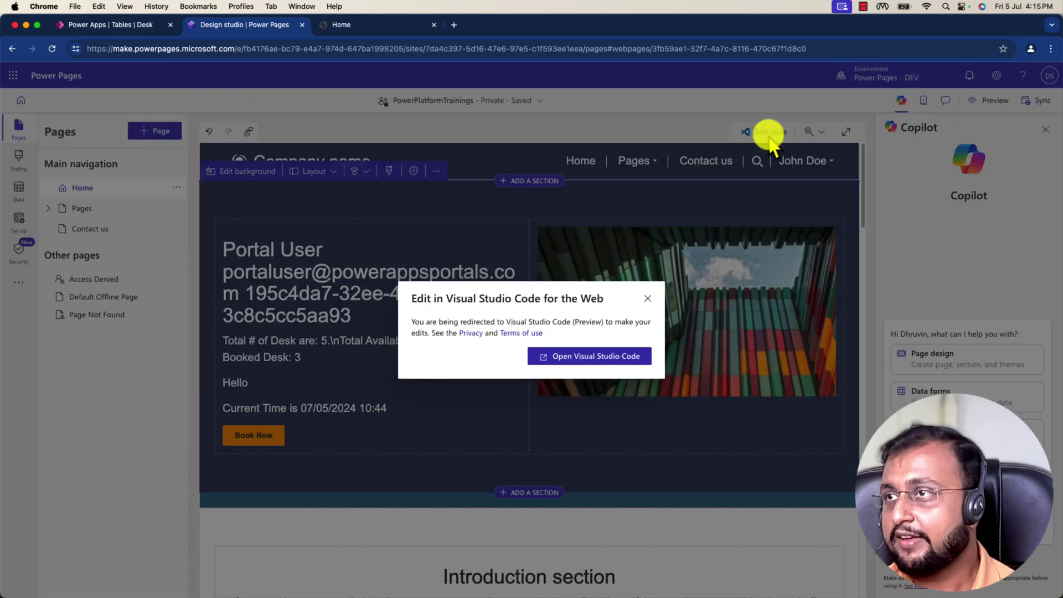
pyautogui.click(596, 359)
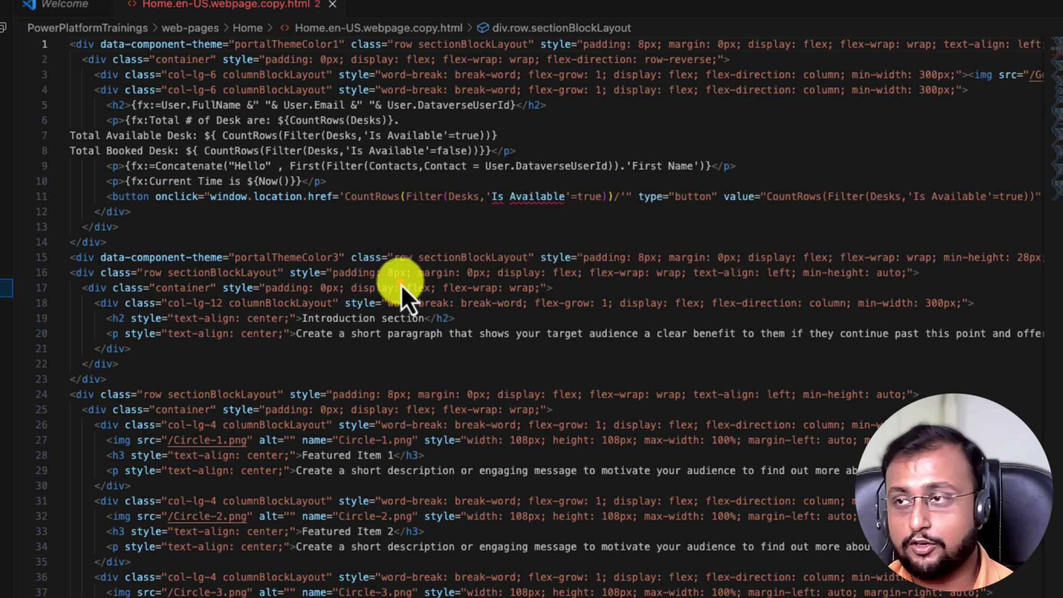
# Examine how the {fx:} formulas are written in the Home page's HTML, and close the file
pyautogui.moveTo(4, 69)
pyautogui.mouseDown()
pyautogui.moveTo(736, 244)
pyautogui.moveTo(994, 239)
pyautogui.mouseUp()
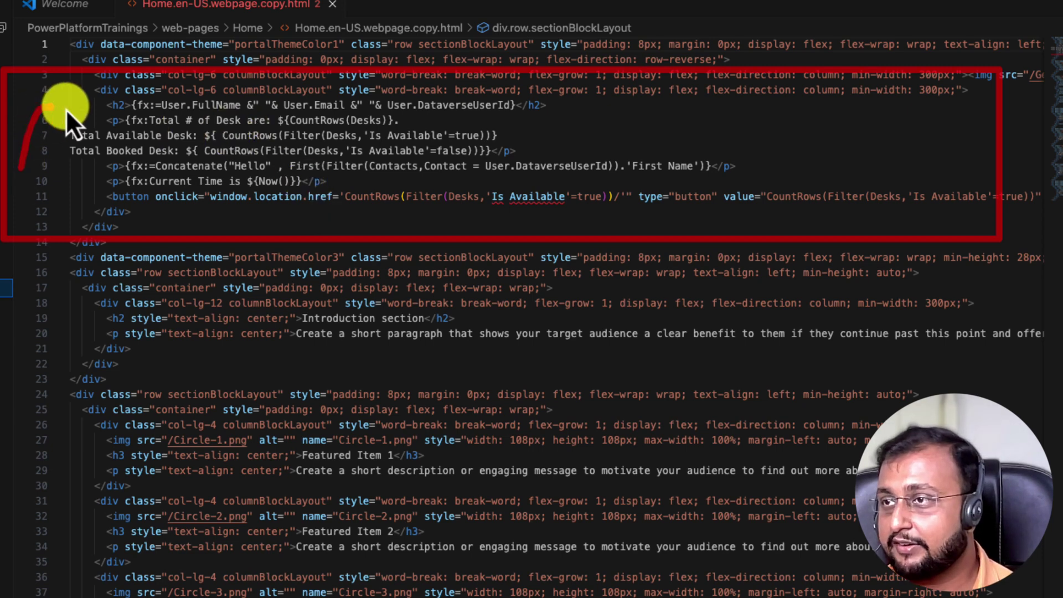
pyautogui.moveTo(89, 113); pyautogui.dragTo(100, 105)
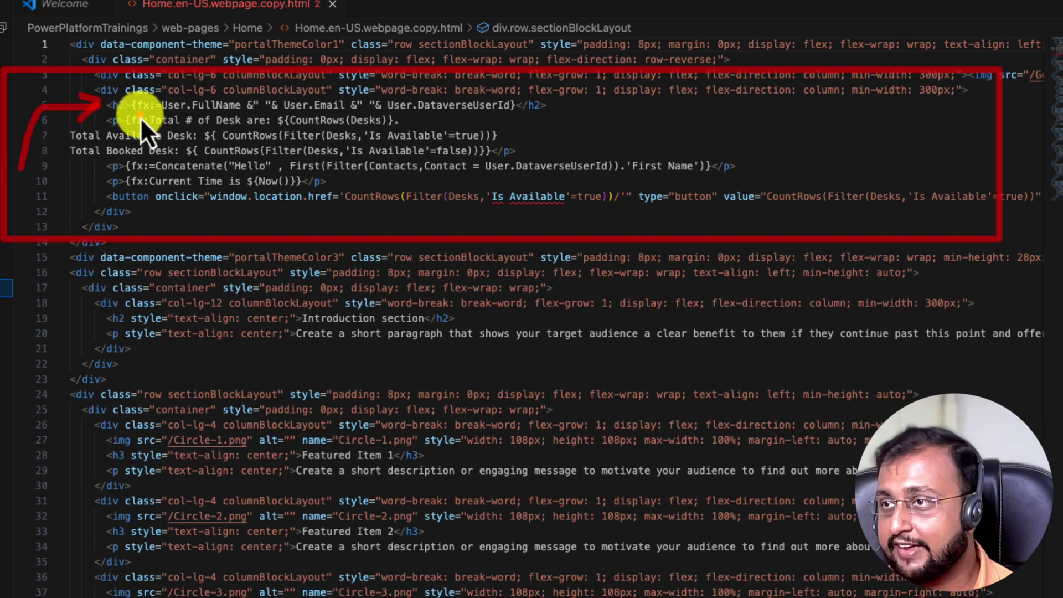
pyautogui.moveTo(219, 118); pyautogui.dragTo(422, 121)
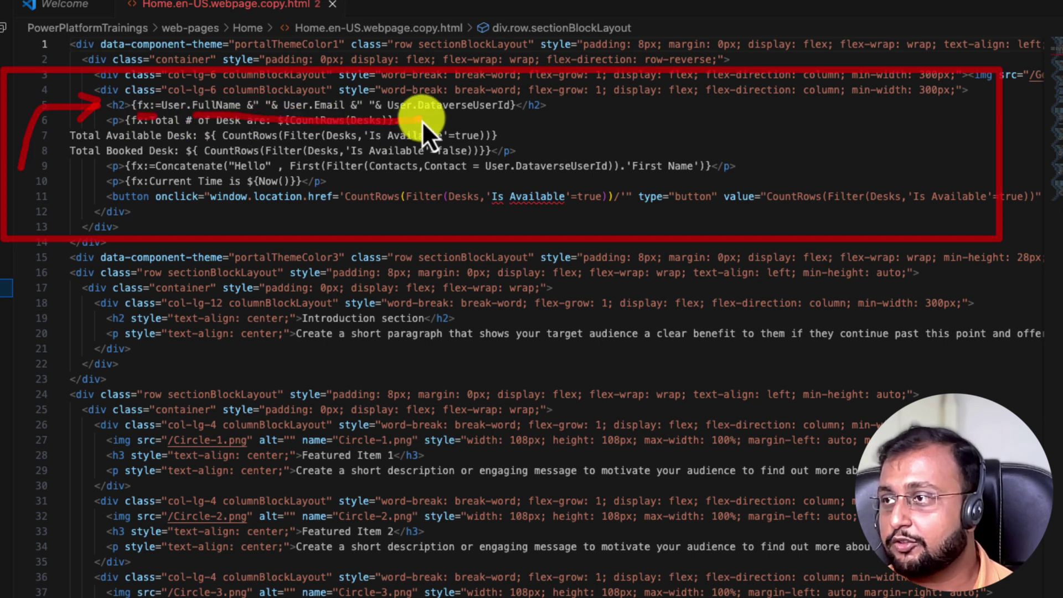
pyautogui.moveTo(485, 130); pyautogui.dragTo(497, 129)
pyautogui.click(552, 139)
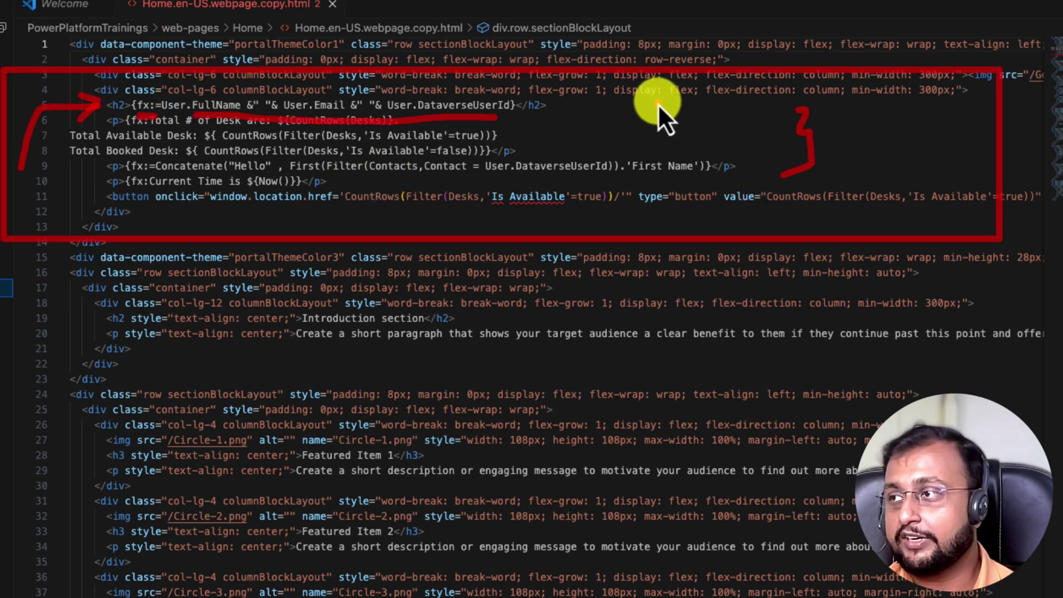
pyautogui.press('Escape')
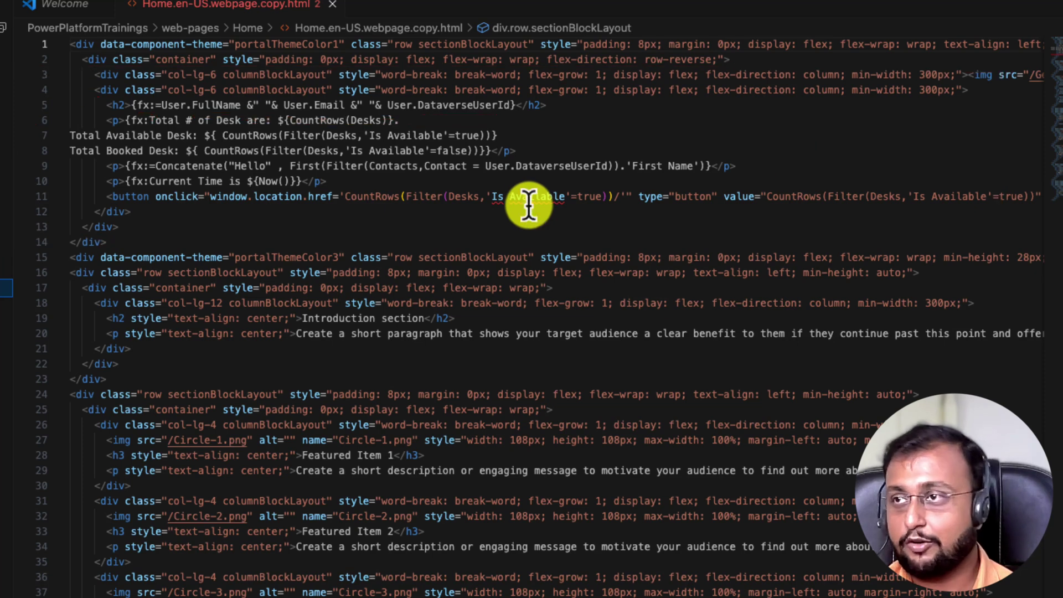
pyautogui.click(332, 4)
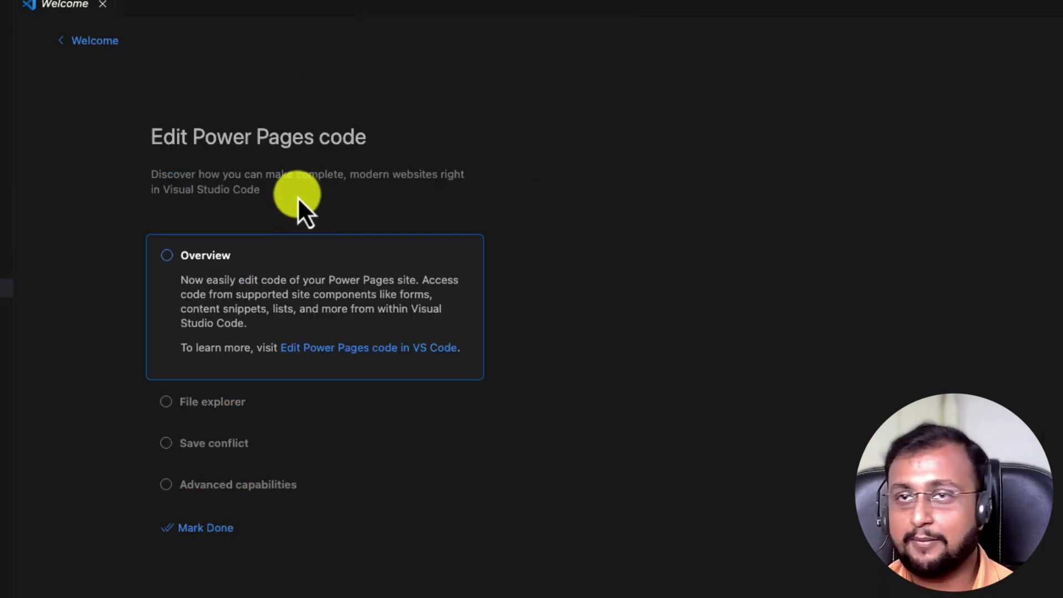